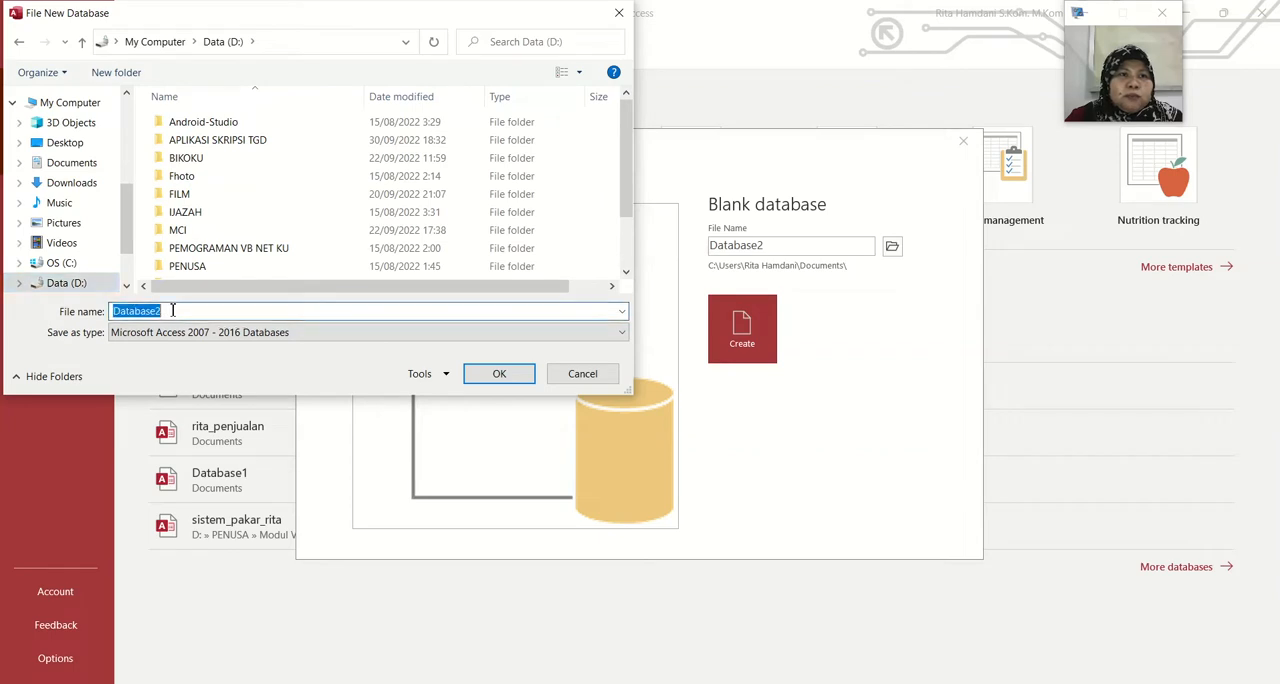
# Name the new database file "Projek 1" on the Data (D:) drive and accept the location
pyautogui.write('pROJEK')
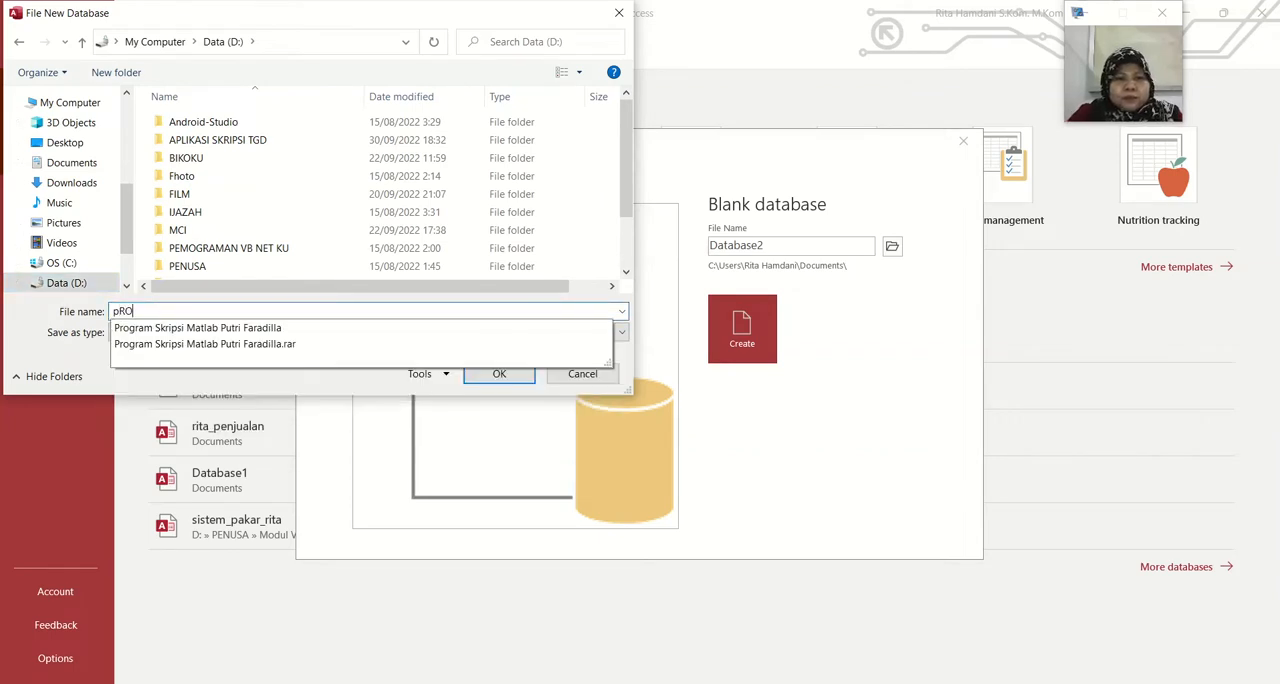
pyautogui.press('BackSpace')
pyautogui.press('BackSpace')
pyautogui.press('BackSpace')
pyautogui.press('BackSpace')
pyautogui.press('BackSpace')
pyautogui.press('BackSpace')
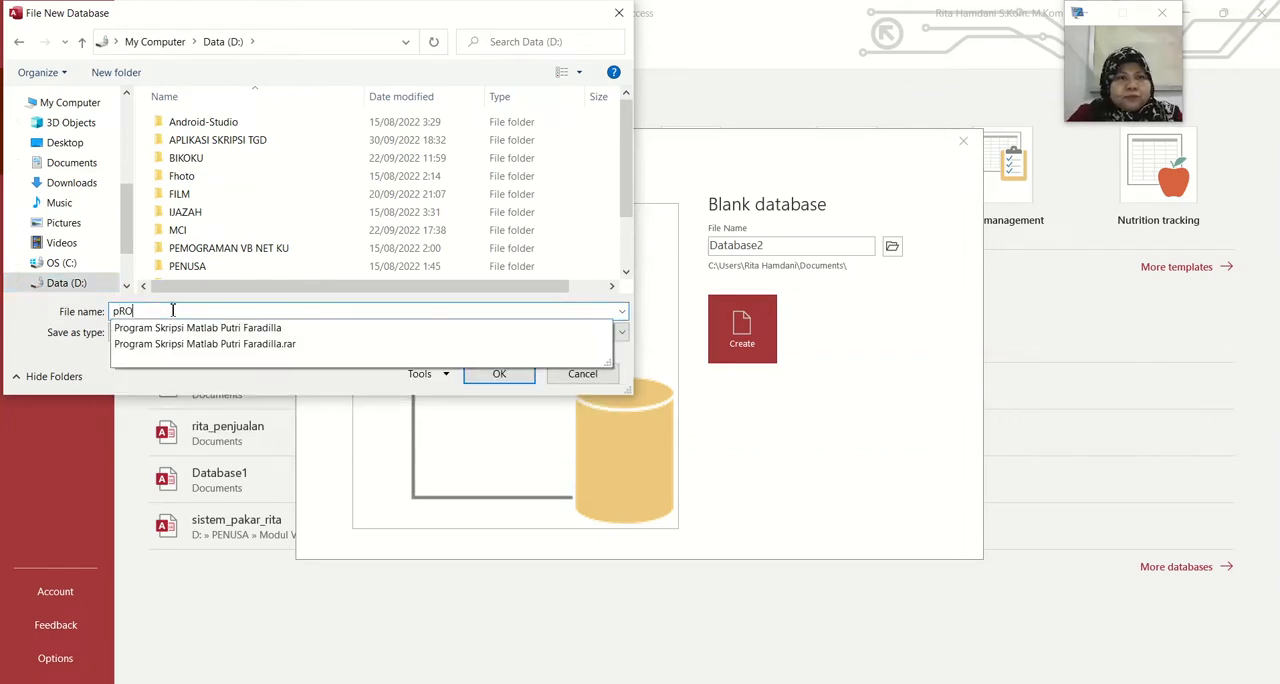
pyautogui.write('Pro')
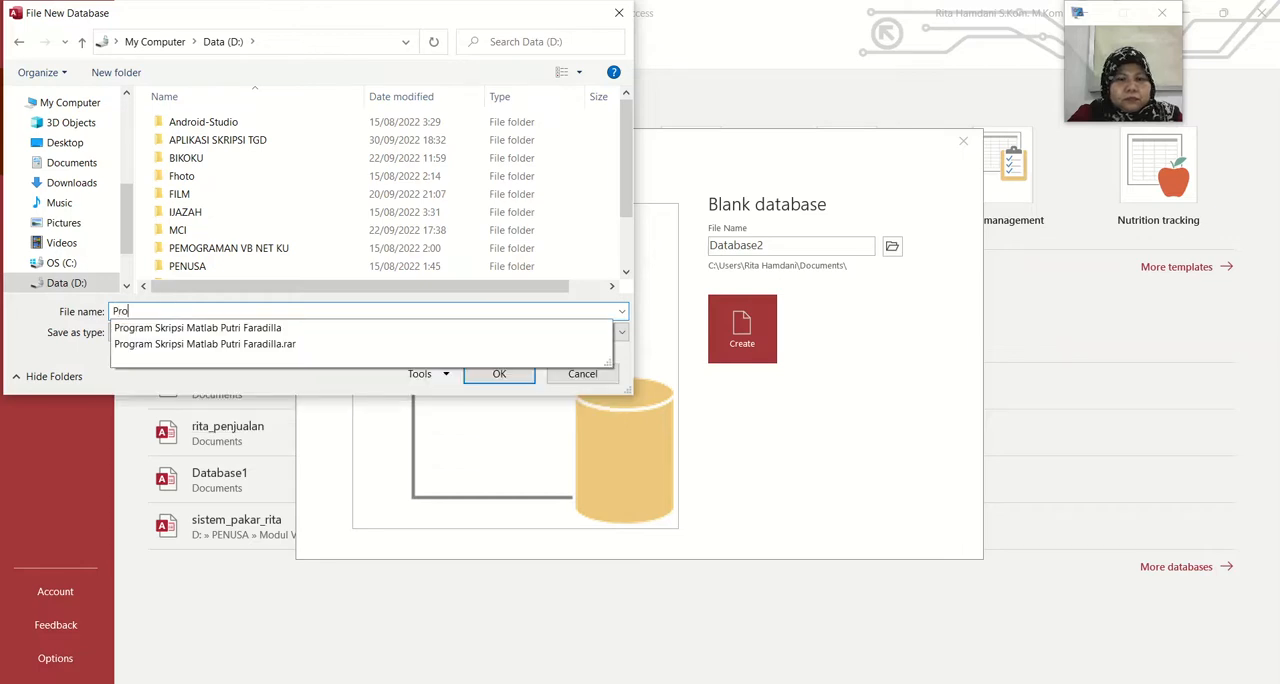
pyautogui.write('jek 1')
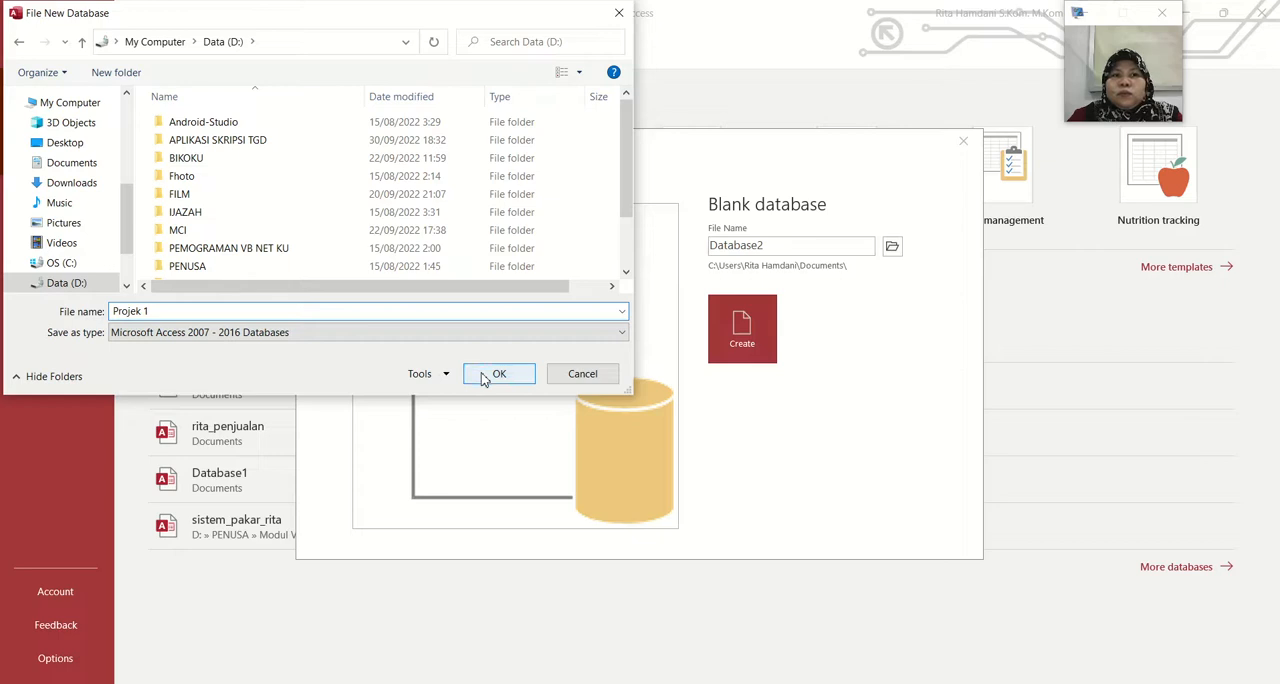
pyautogui.click(484, 378)
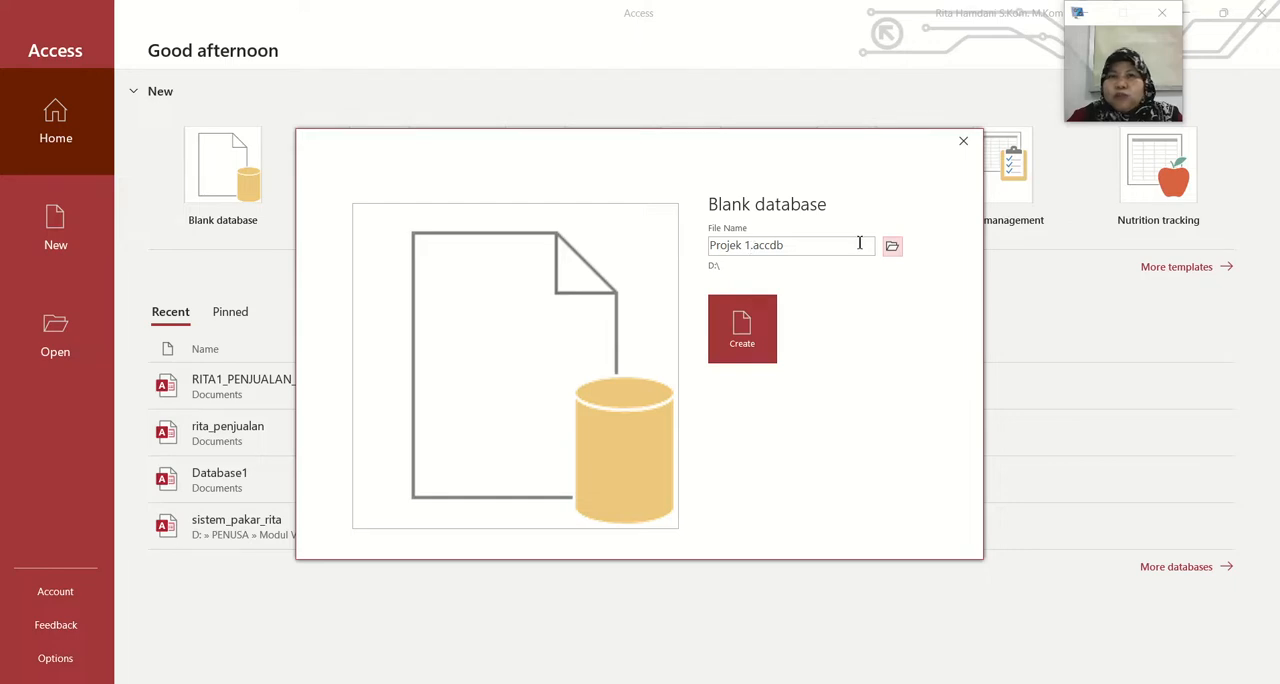
# Reopen the file location, create a folder on Data (D:) named "Projek" plus the author's first name, and enter it
pyautogui.click(892, 248)
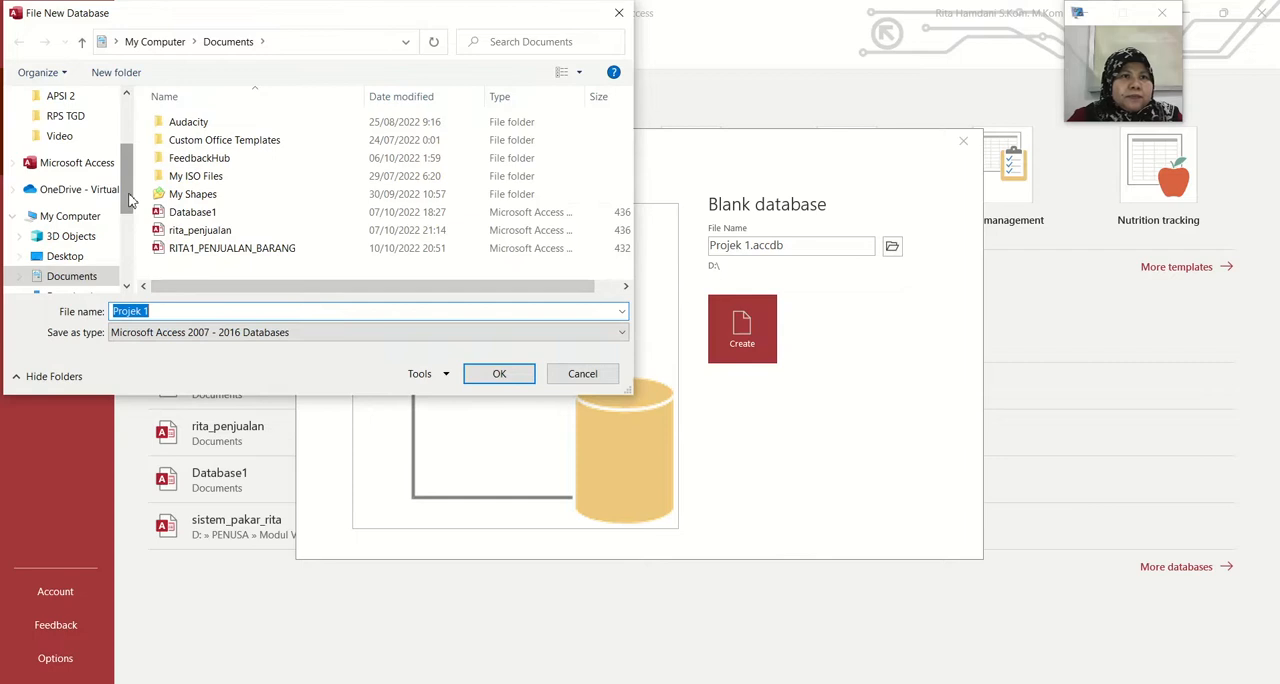
pyautogui.scroll(-2, 112, 240)
pyautogui.click(66, 283)
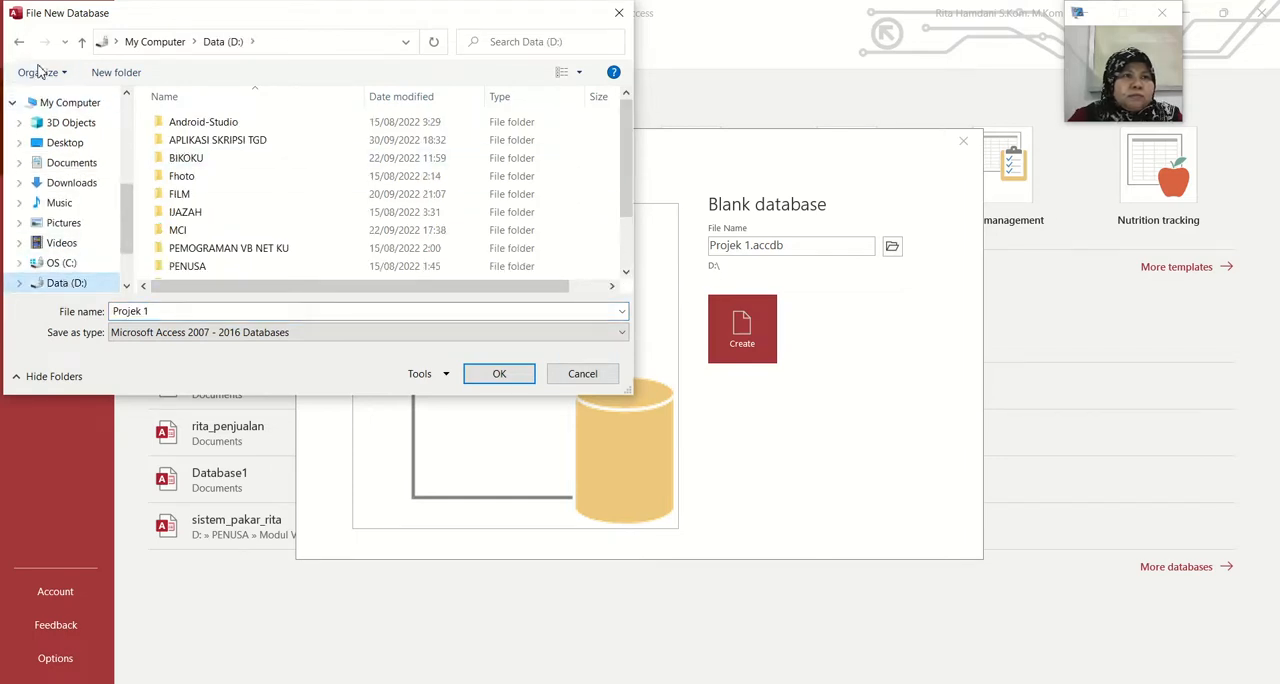
pyautogui.click(92, 75)
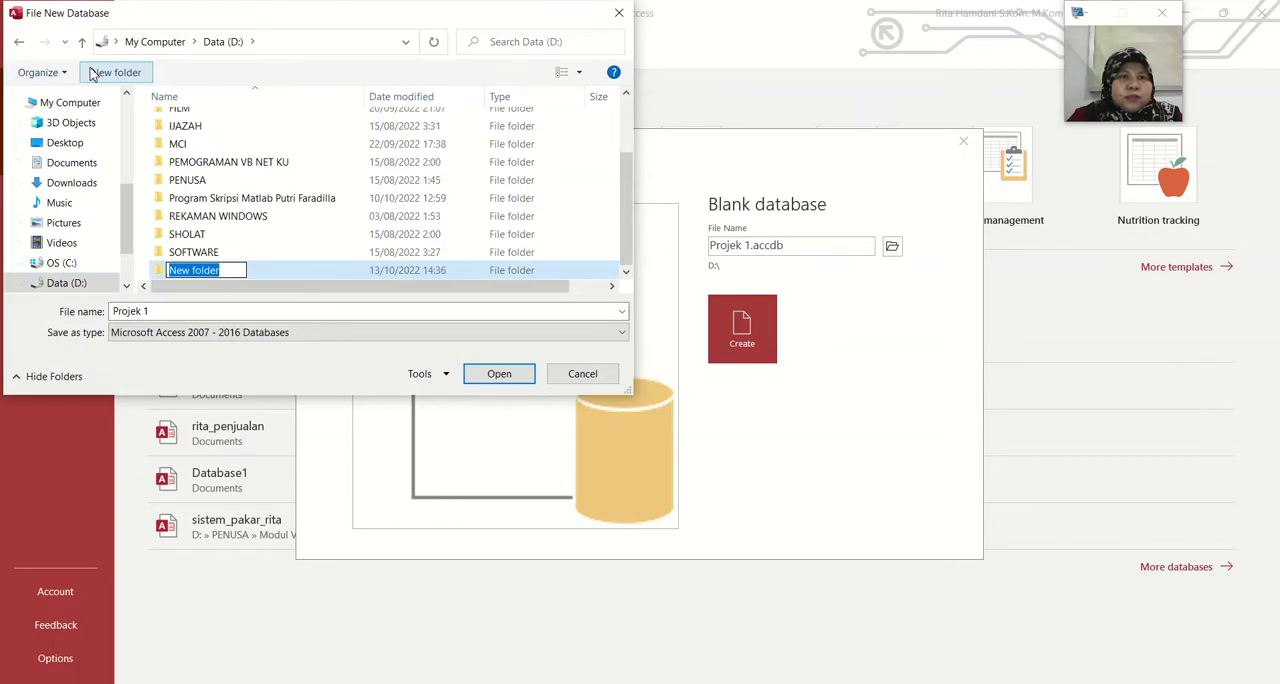
pyautogui.write('Proj')
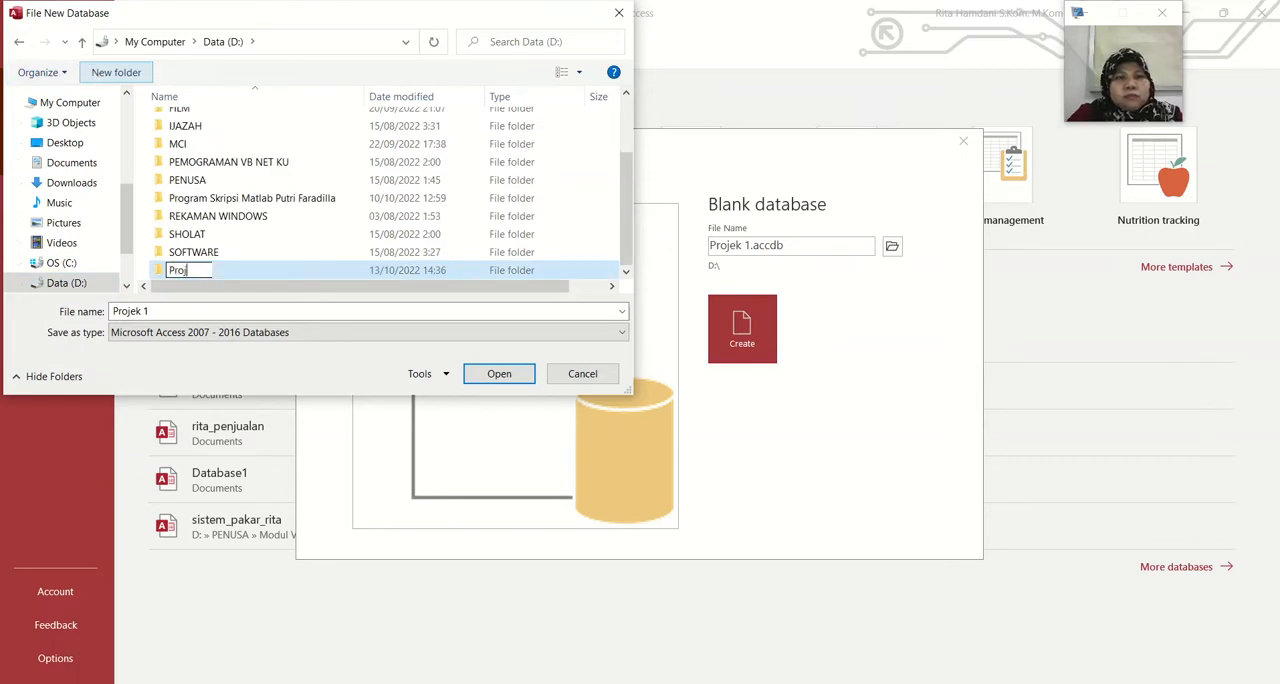
pyautogui.write('ek Rita')
pyautogui.press('Return')
pyautogui.press('Return')
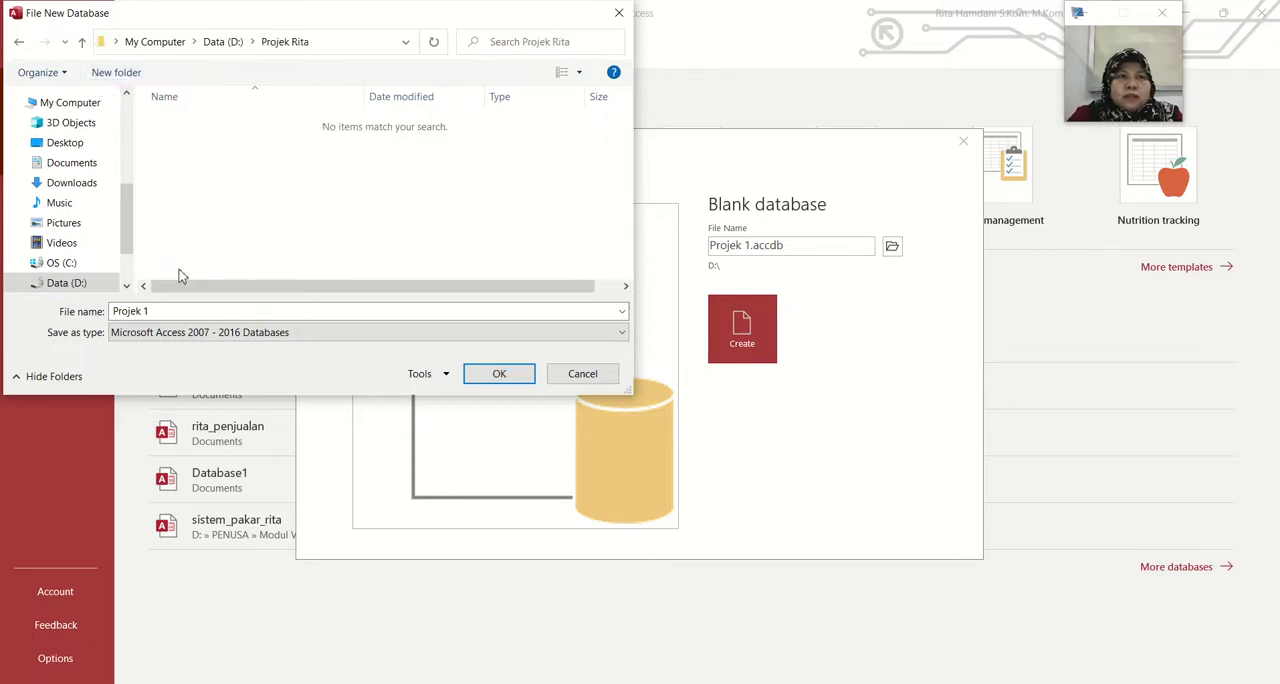
# Rename the database file to "Projek1_" followed by the author's first name in lowercase, and create the blank database
pyautogui.click(160, 311)
pyautogui.click(160, 311)
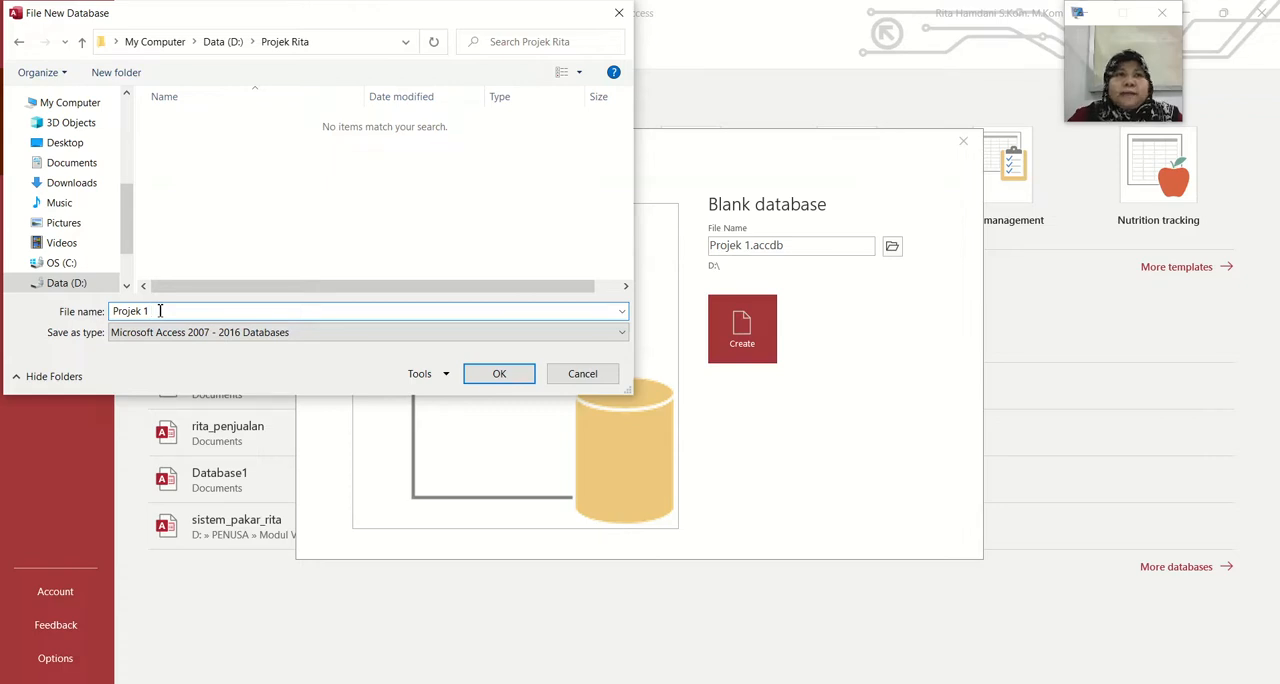
pyautogui.press('BackSpace')
pyautogui.press('BackSpace')
pyautogui.press('BackSpace')
pyautogui.write('1')
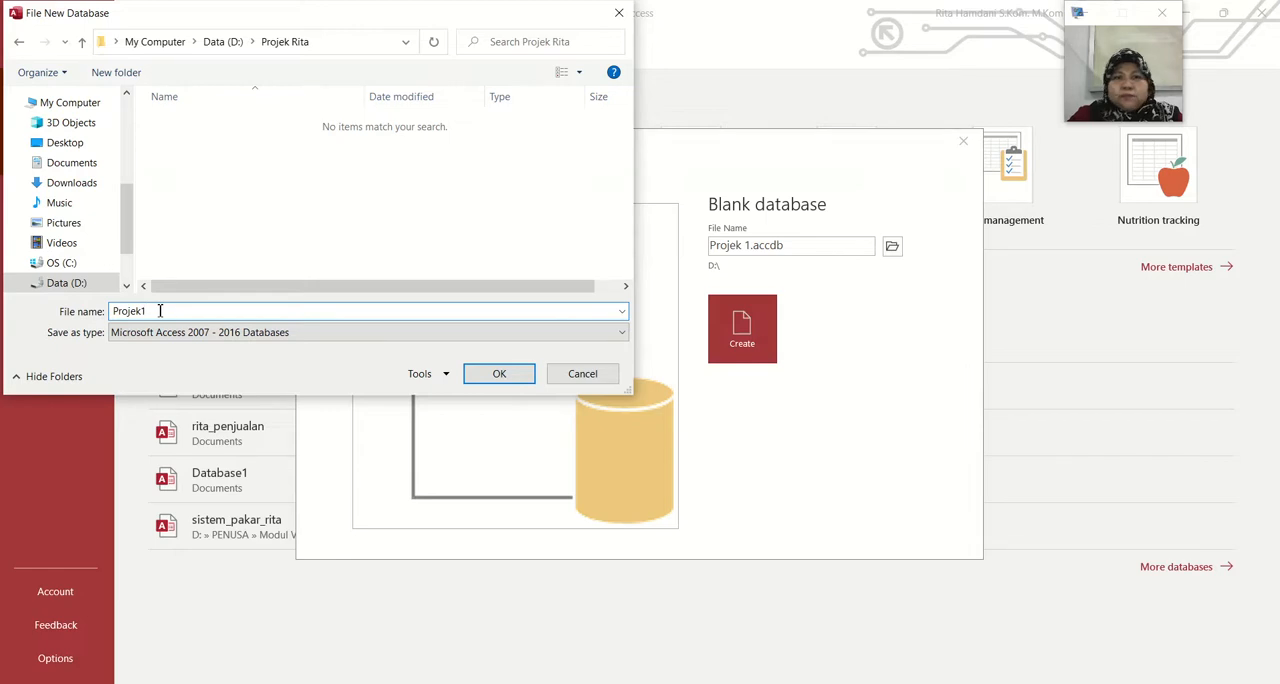
pyautogui.write('_rit')
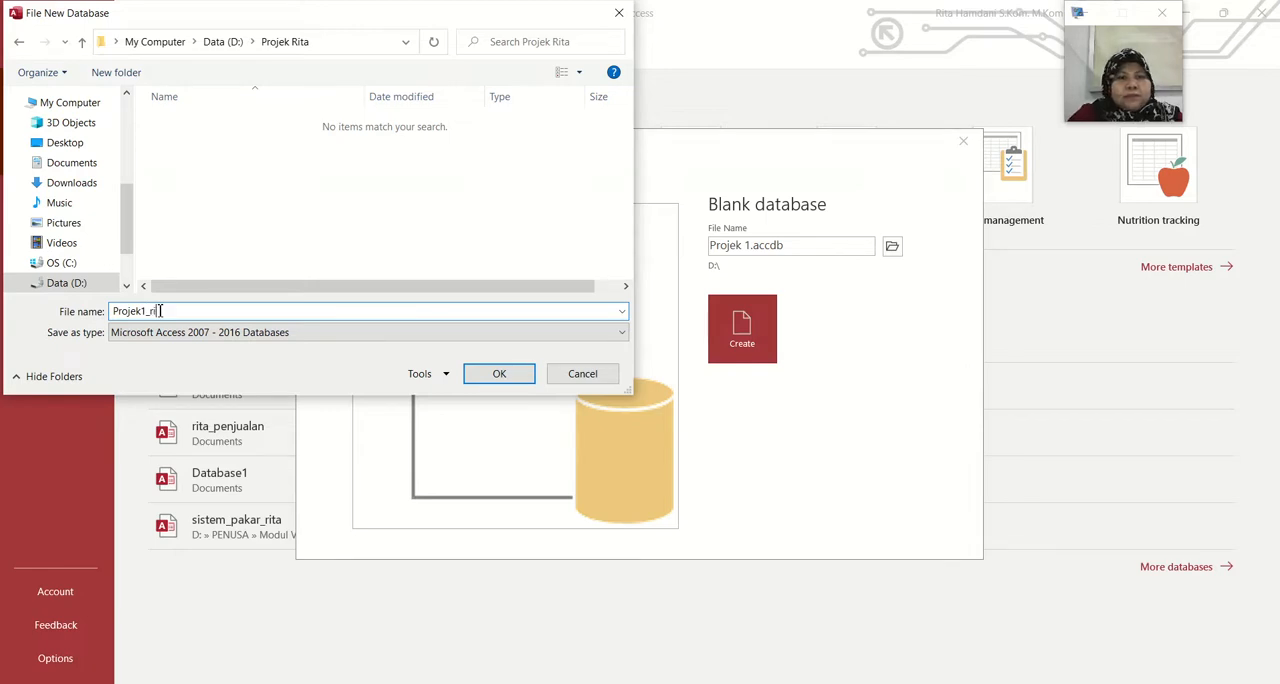
pyautogui.write('a')
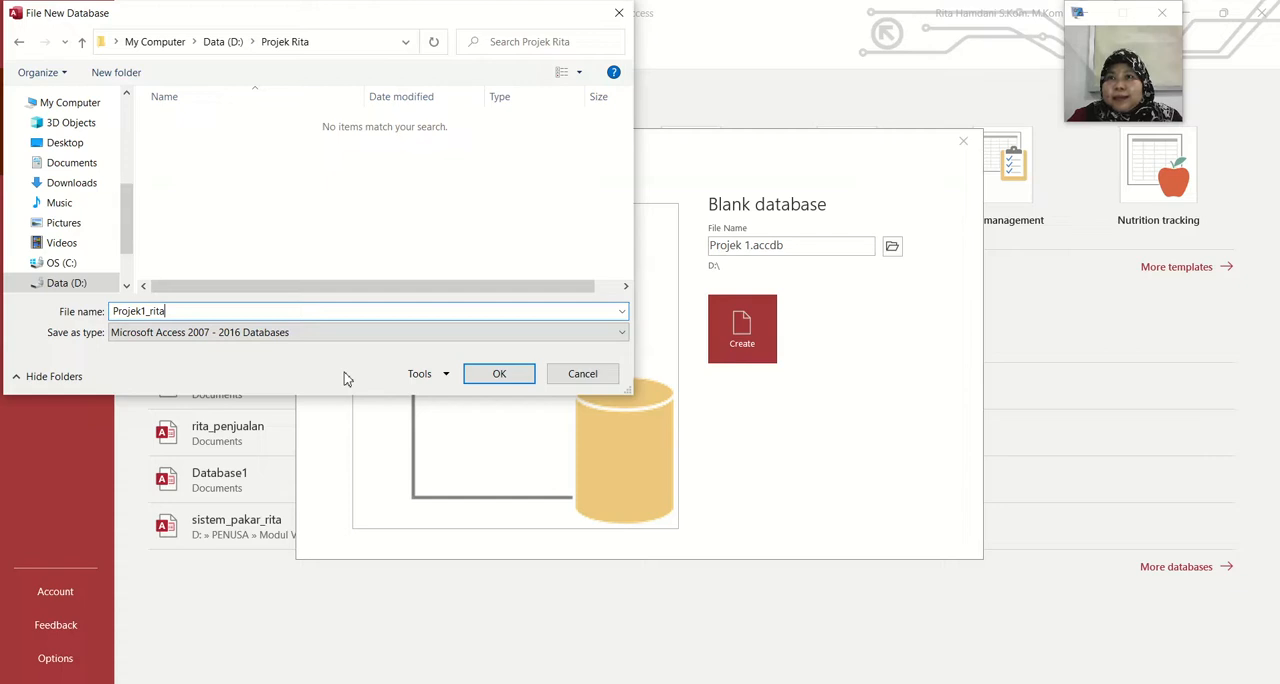
pyautogui.click(507, 381)
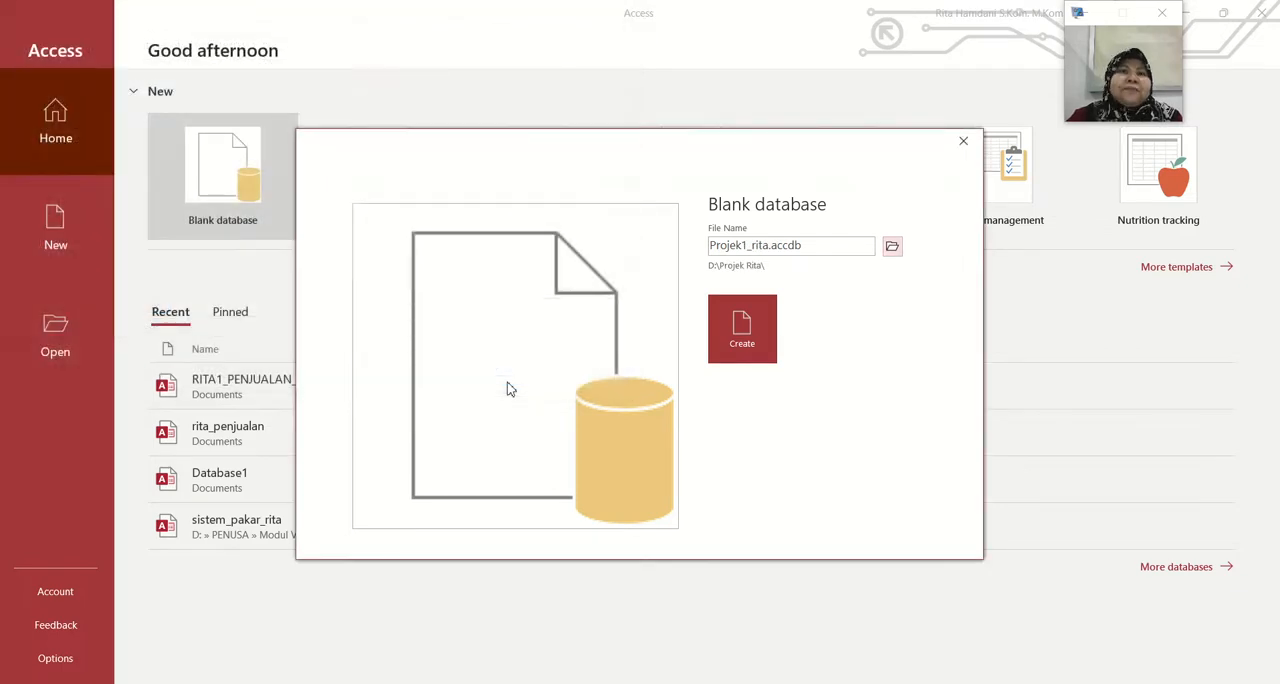
pyautogui.click(745, 319)
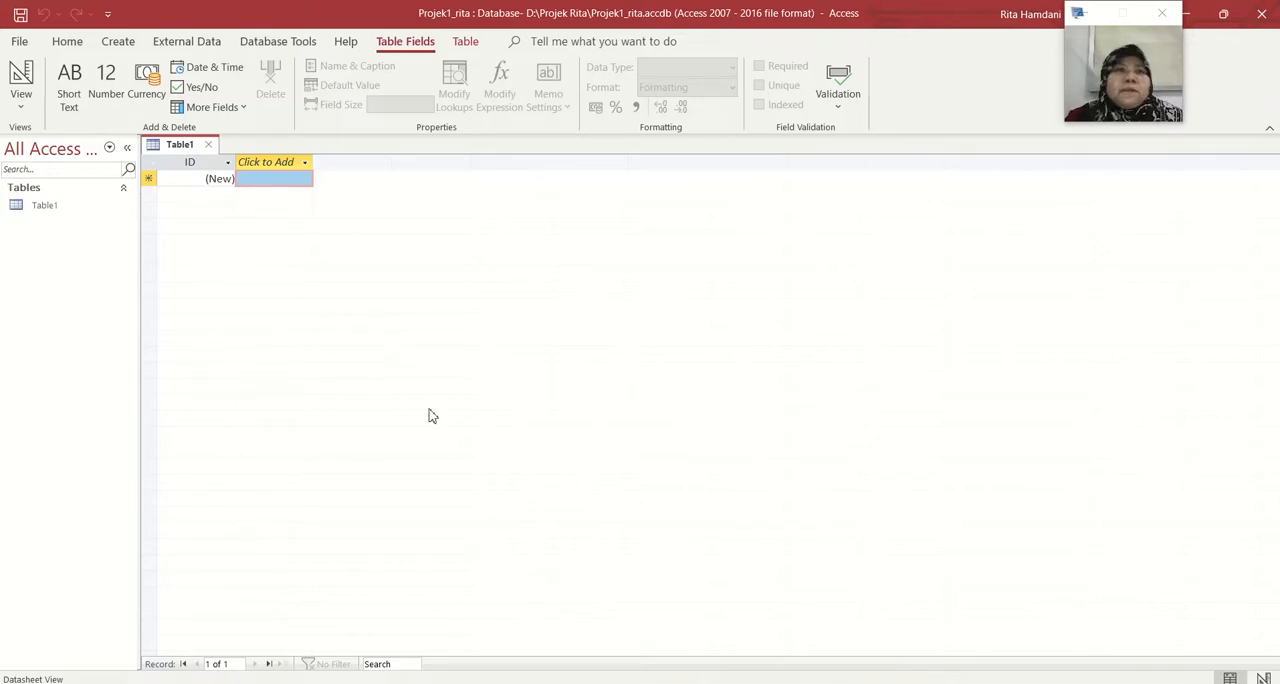
# Switch Table1 to Design View, saving the table under the name "user"
pyautogui.rightClick(57, 206)
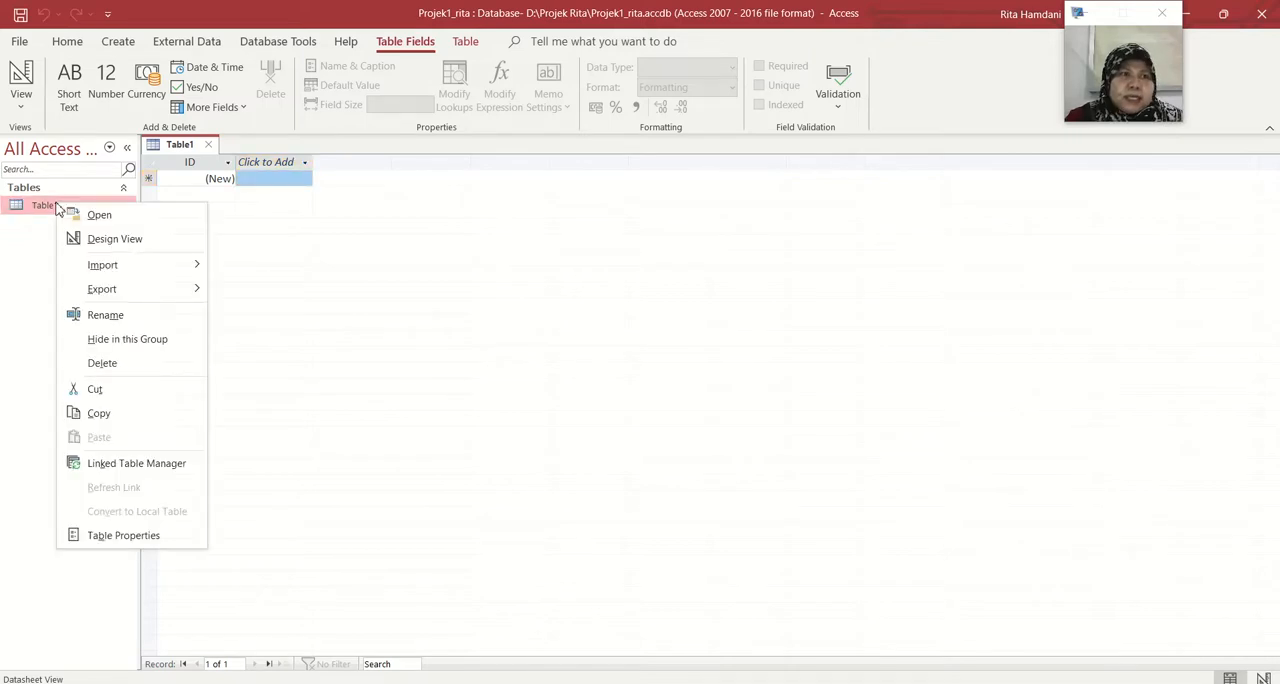
pyautogui.click(95, 241)
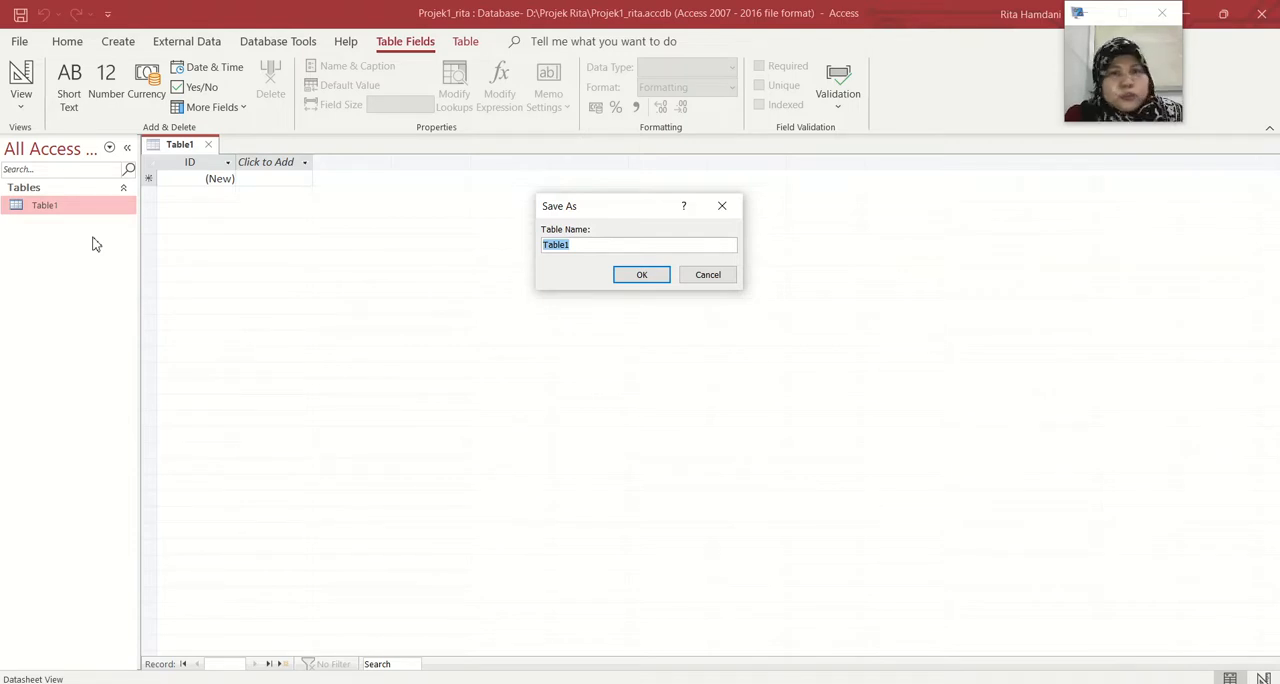
pyautogui.write('user')
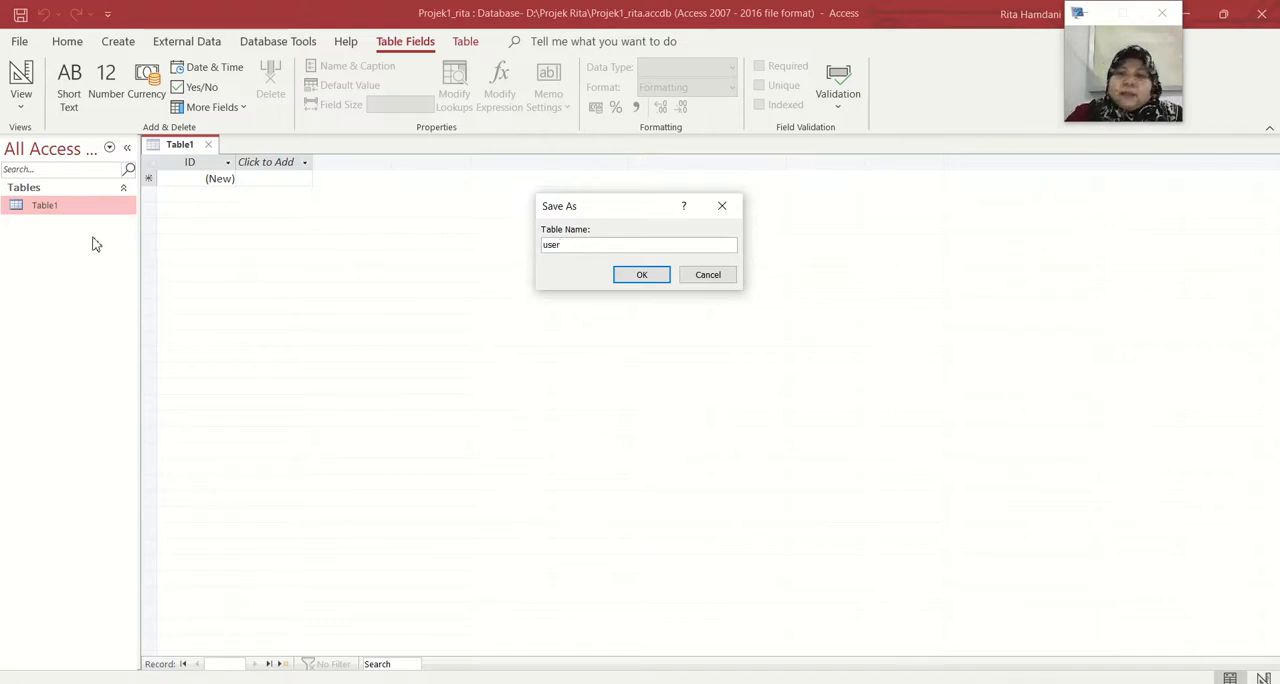
pyautogui.press('Return')
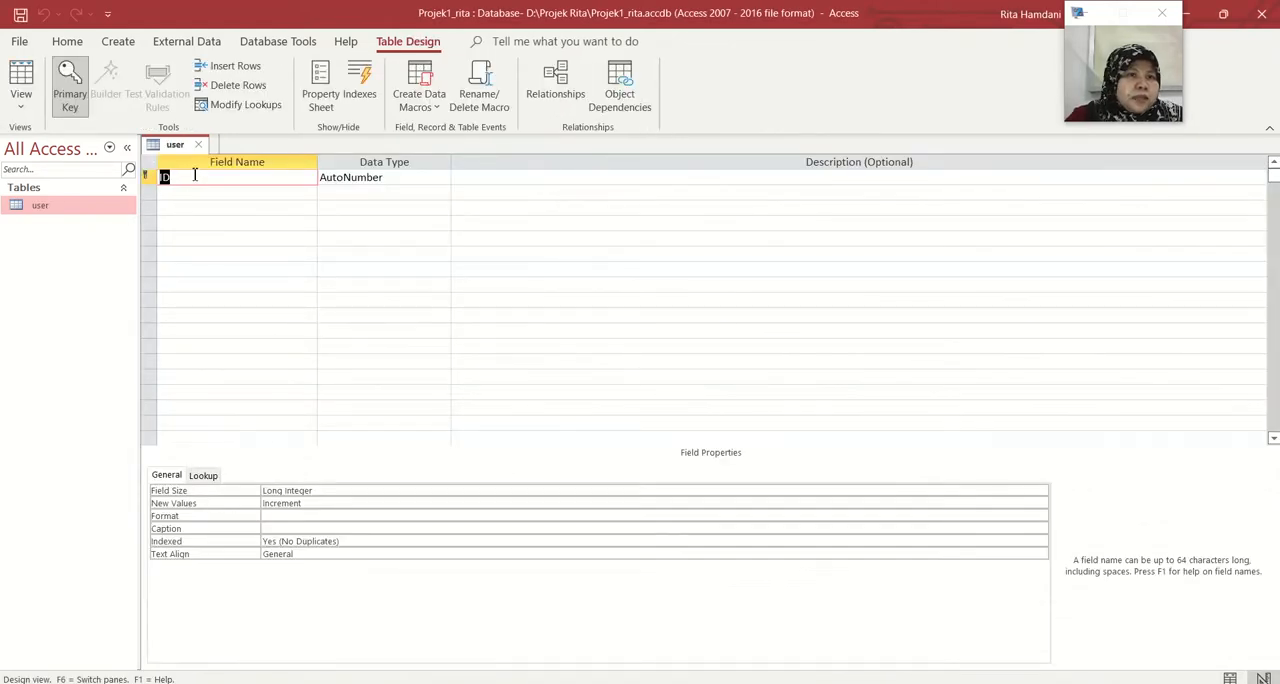
# Rename the ID field to kduser and add a second field named nmuser
pyautogui.write('kduser')
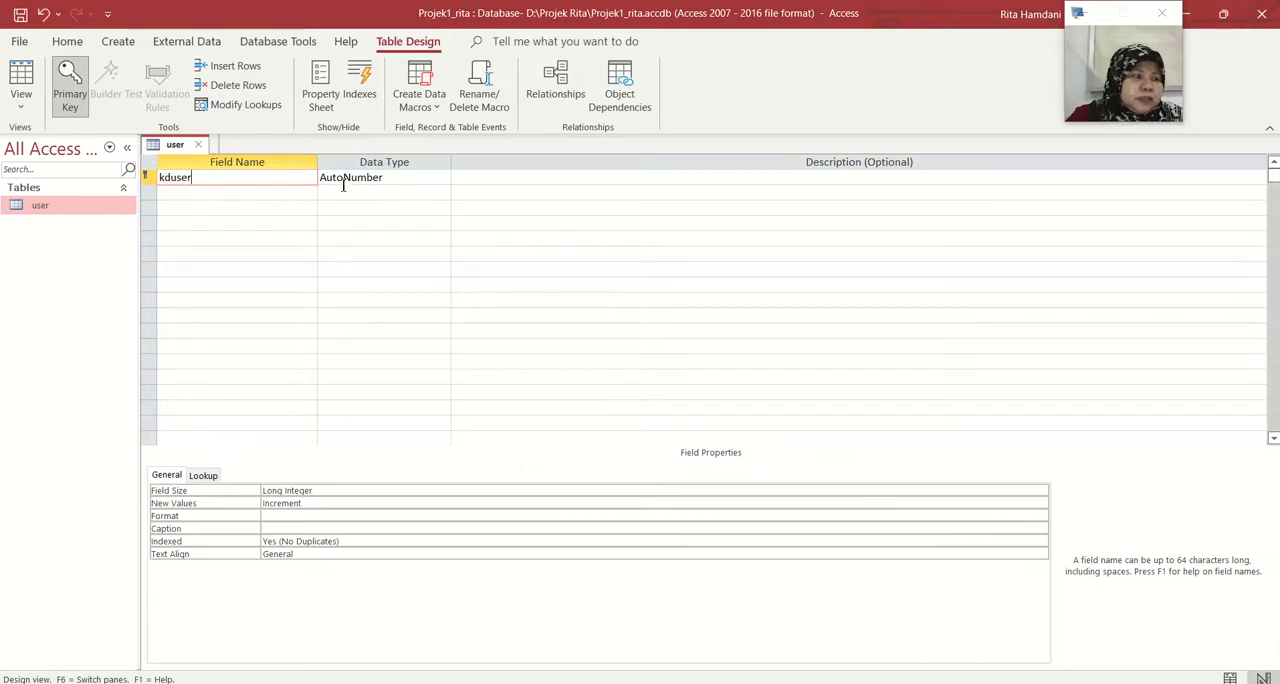
pyautogui.click(276, 195)
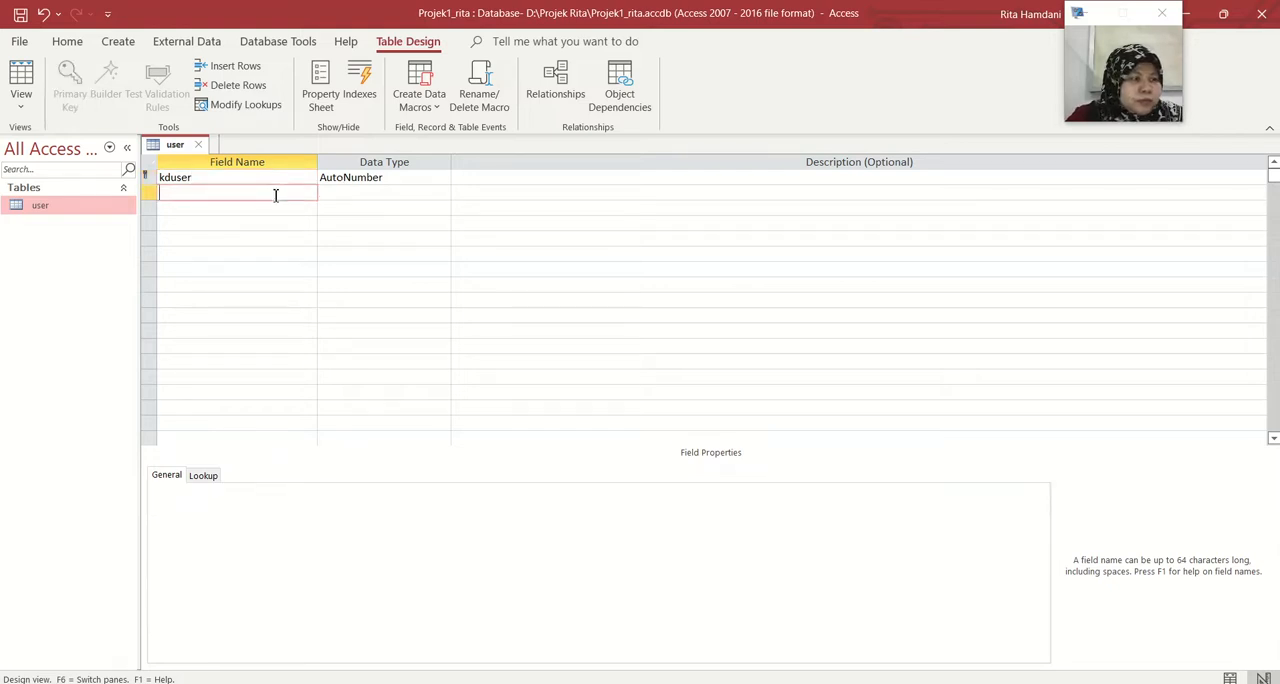
pyautogui.write('kd')
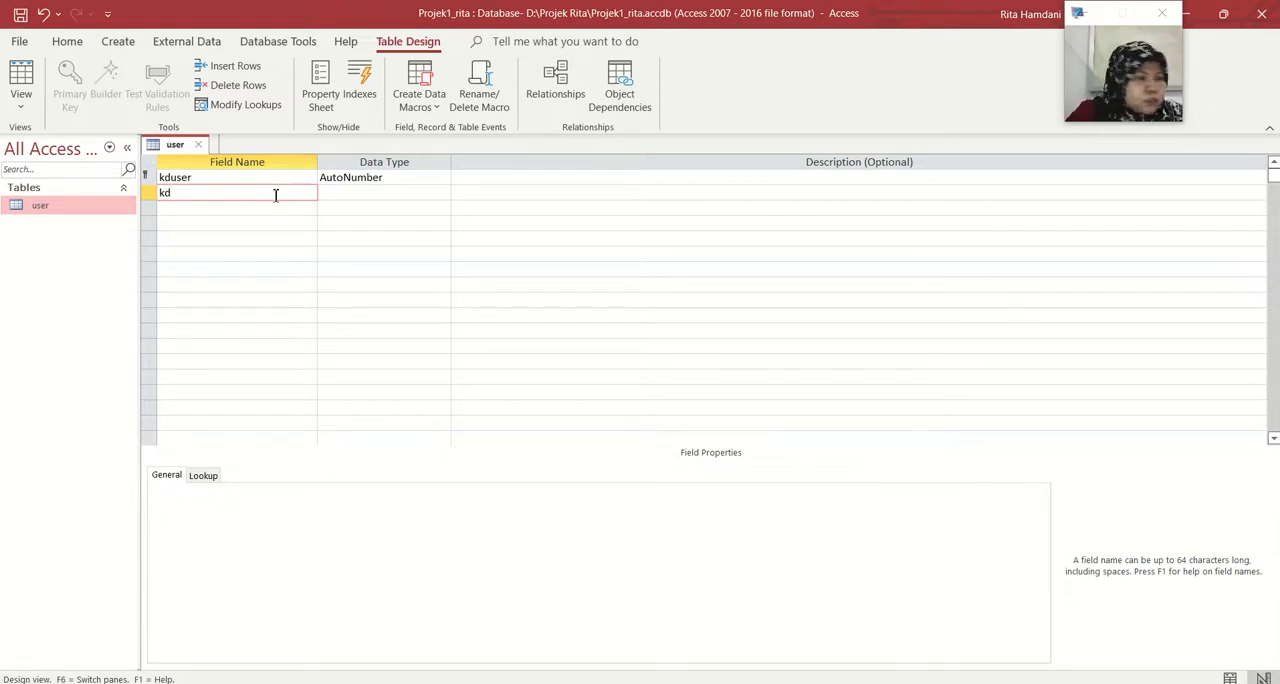
pyautogui.press('BackSpace')
pyautogui.press('BackSpace')
pyautogui.write('nm')
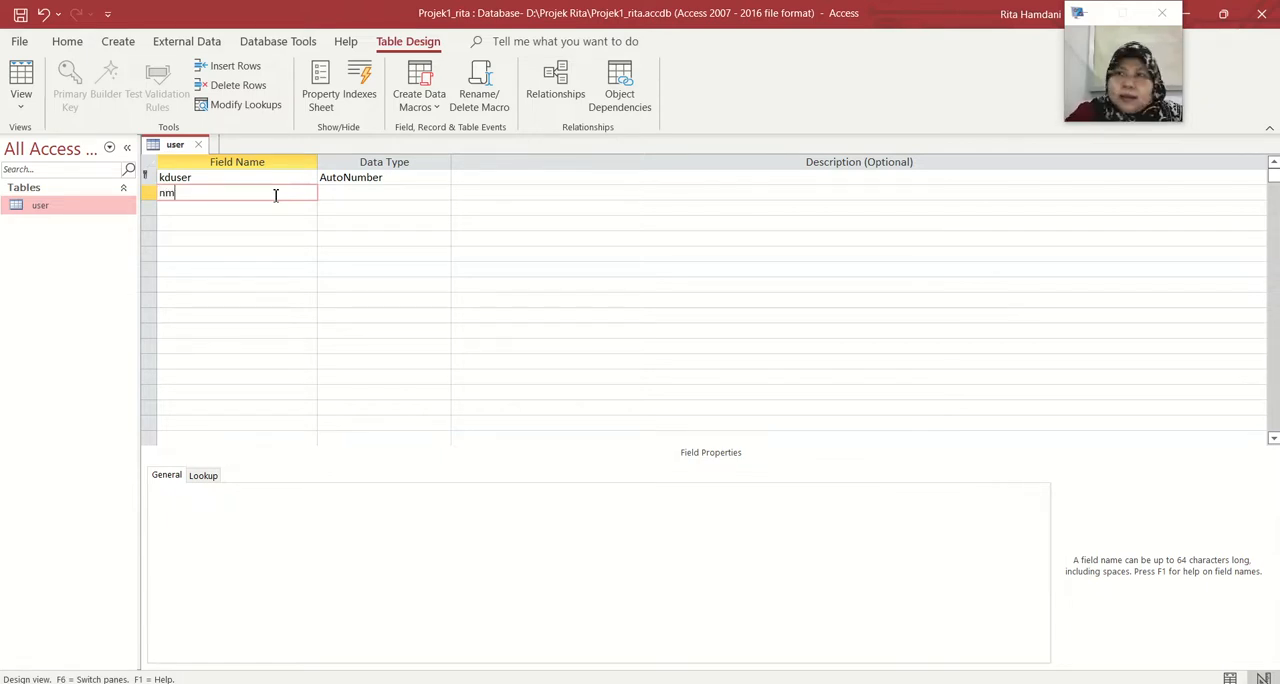
pyautogui.write('user')
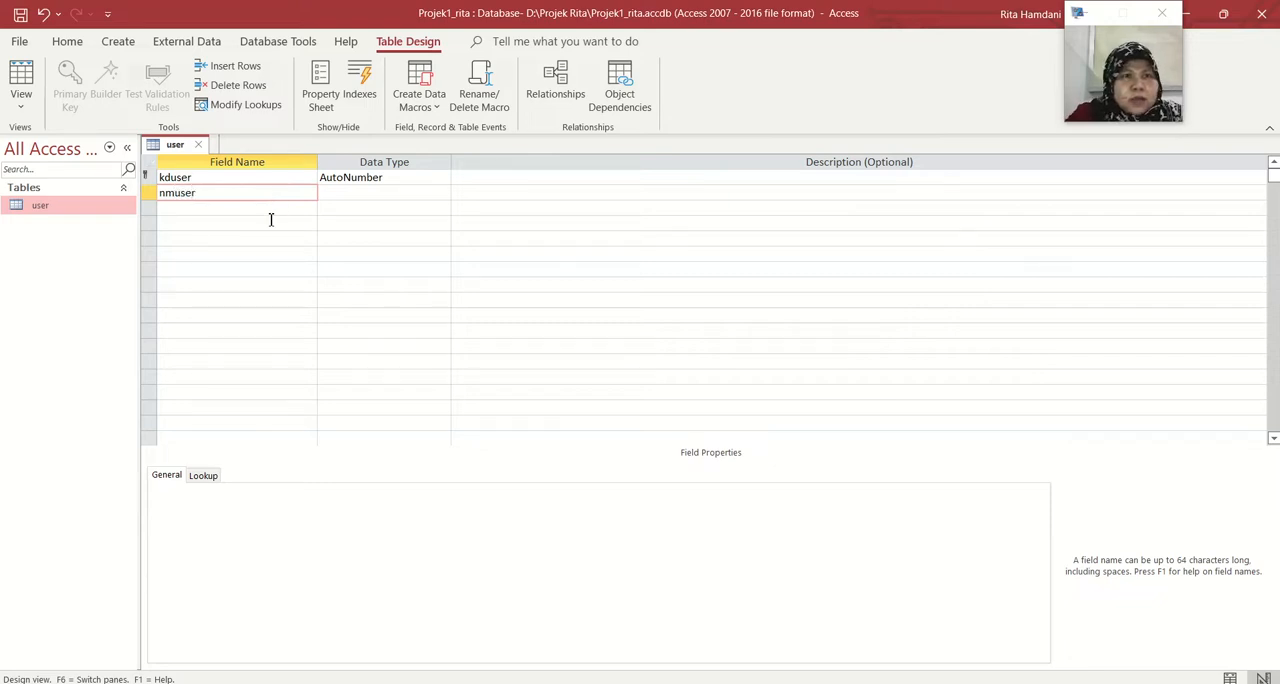
# Add two more fields named password and status below nmuser
pyautogui.click(271, 211)
pyautogui.write('password')
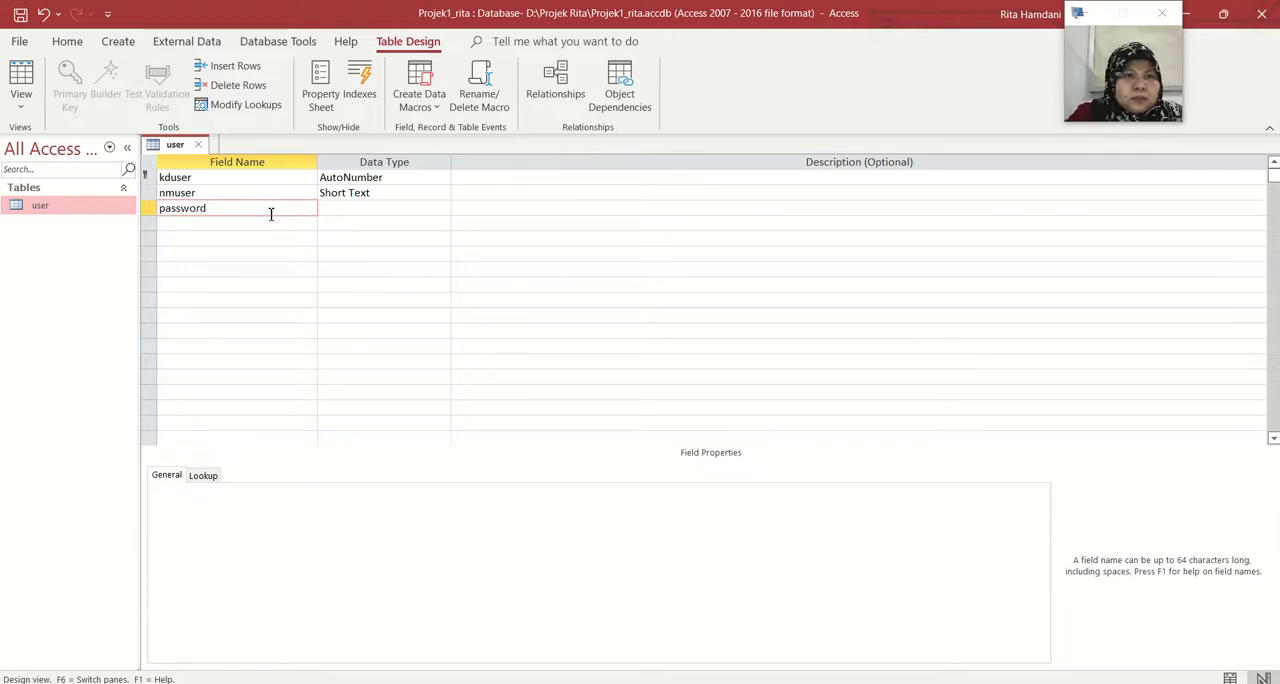
pyautogui.click(262, 228)
pyautogui.write('status')
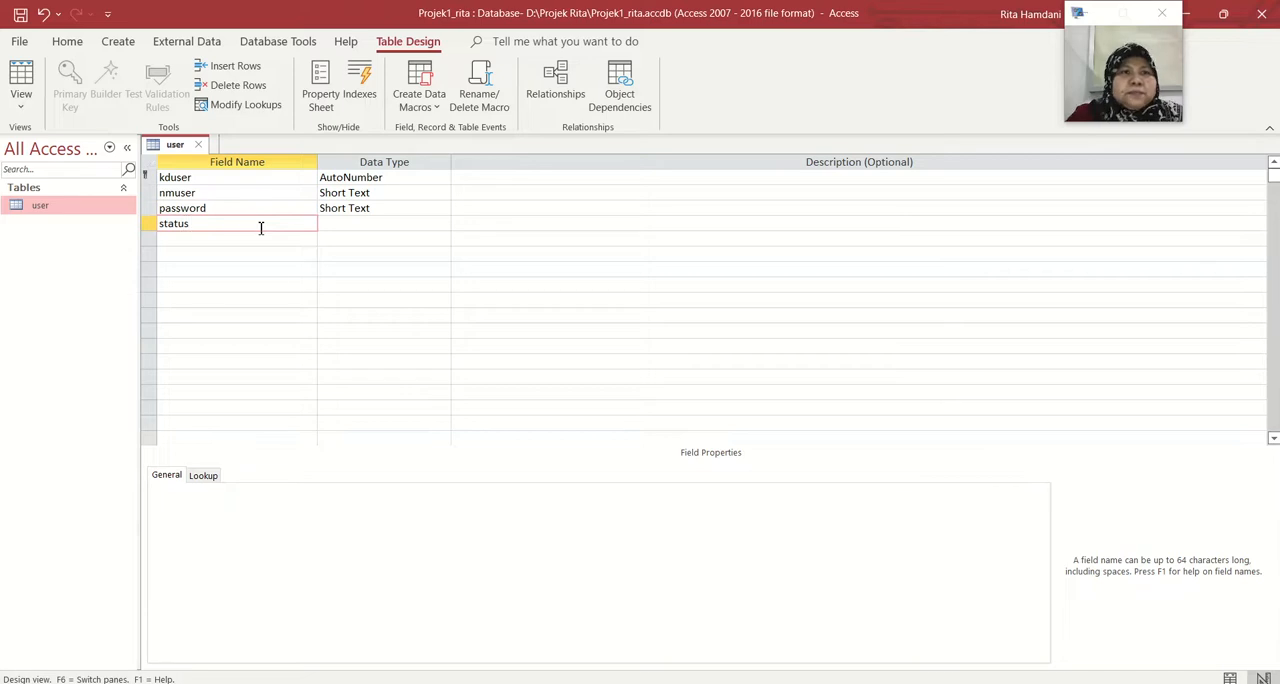
# Change the data type of the kduser field to Short Text
pyautogui.click(383, 180)
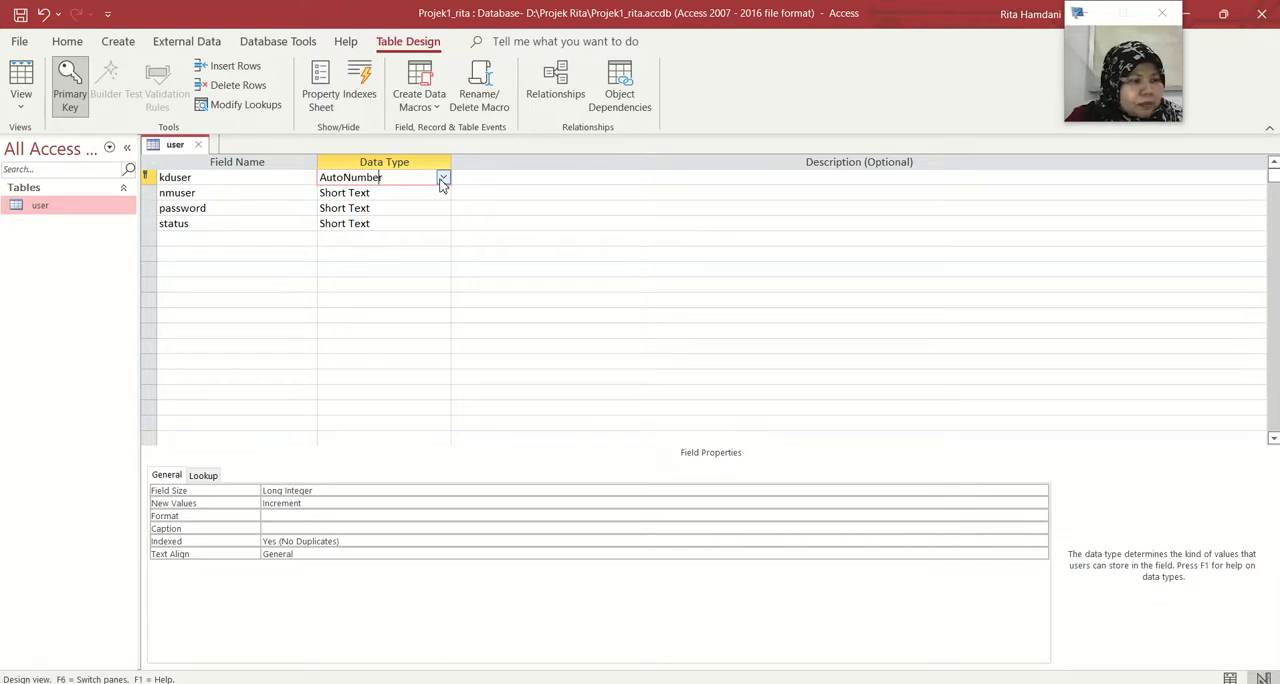
pyautogui.click(442, 180)
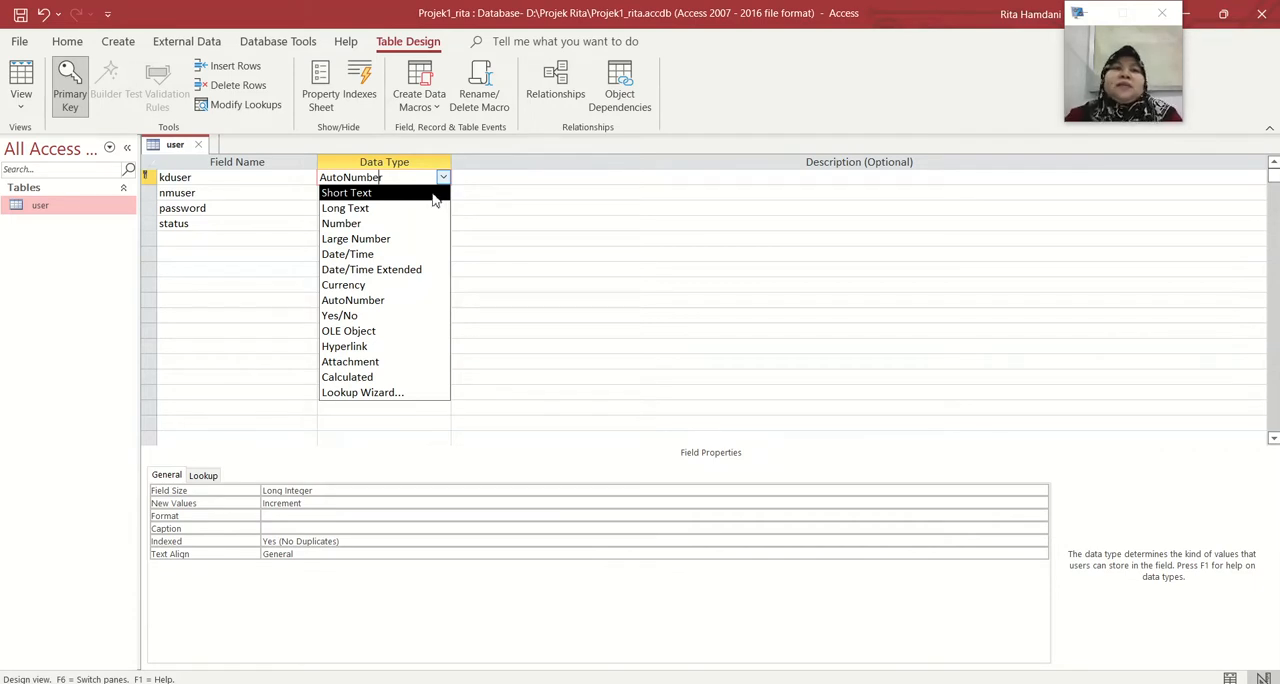
pyautogui.click(433, 195)
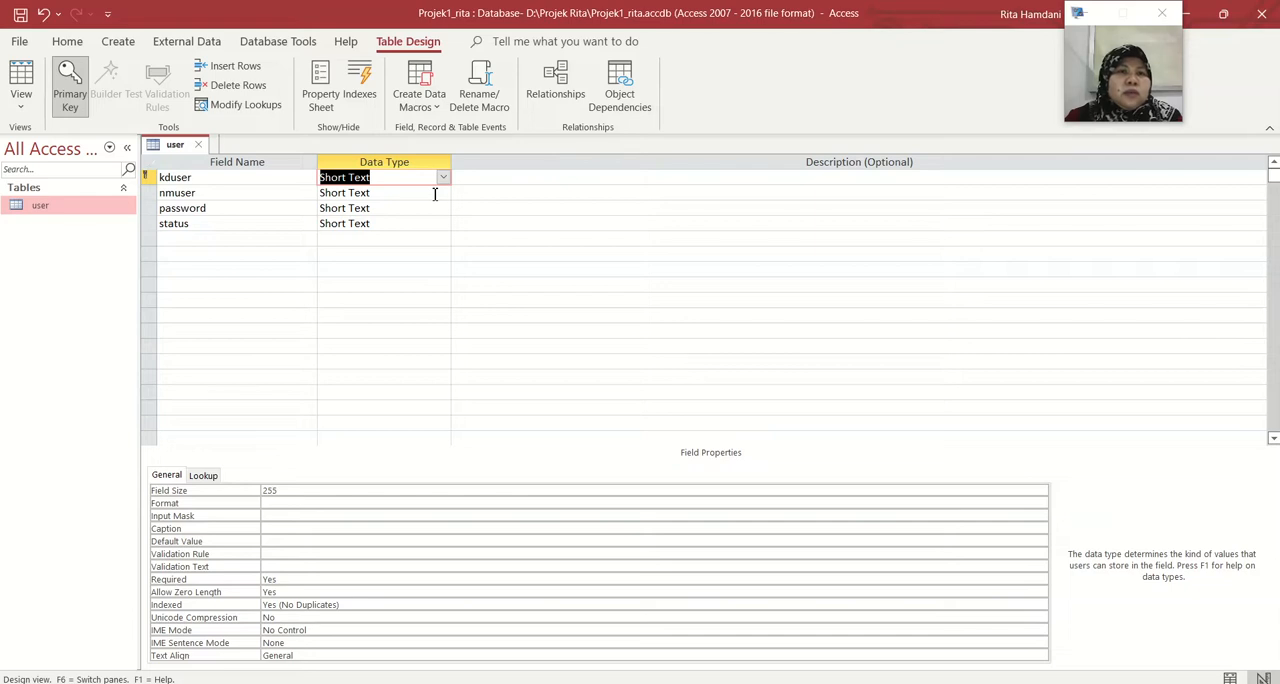
pyautogui.click(435, 193)
pyautogui.click(444, 177)
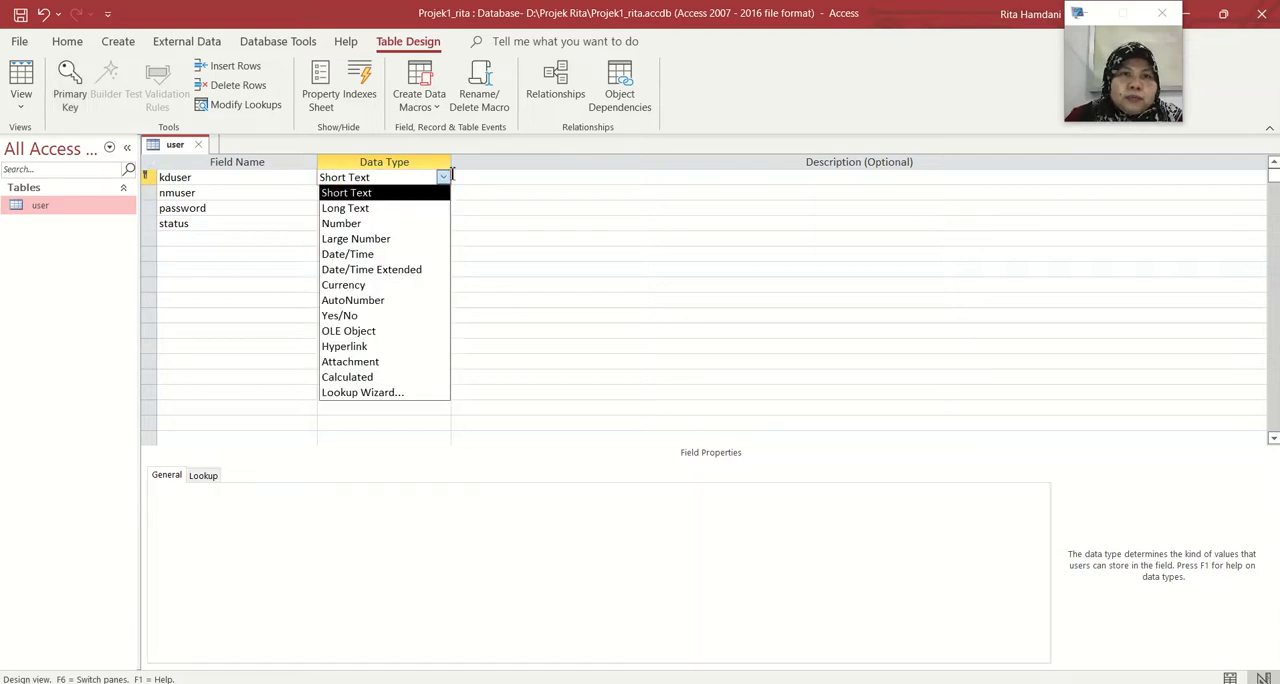
pyautogui.click(444, 178)
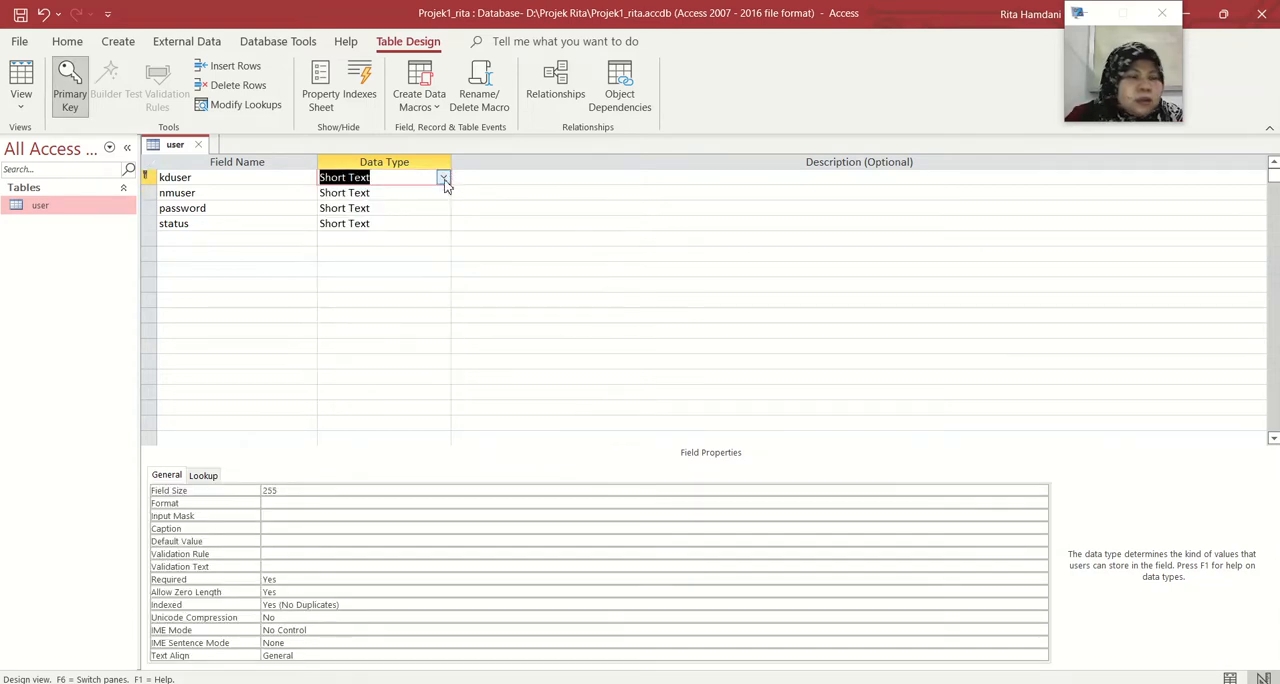
# Set the field size of kduser to 10
pyautogui.click(321, 490)
pyautogui.press('BackSpace')
pyautogui.press('BackSpace')
pyautogui.press('BackSpace')
pyautogui.write('10')
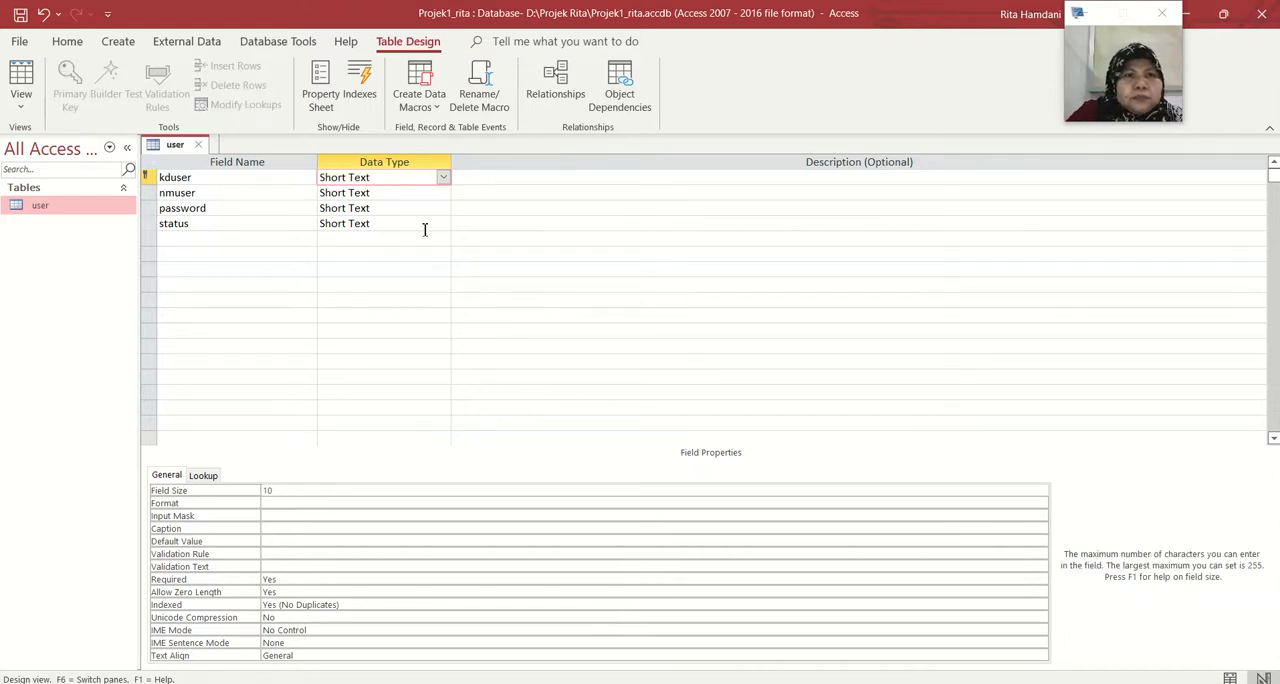
# Set the field size of nmuser to 20
pyautogui.click(425, 193)
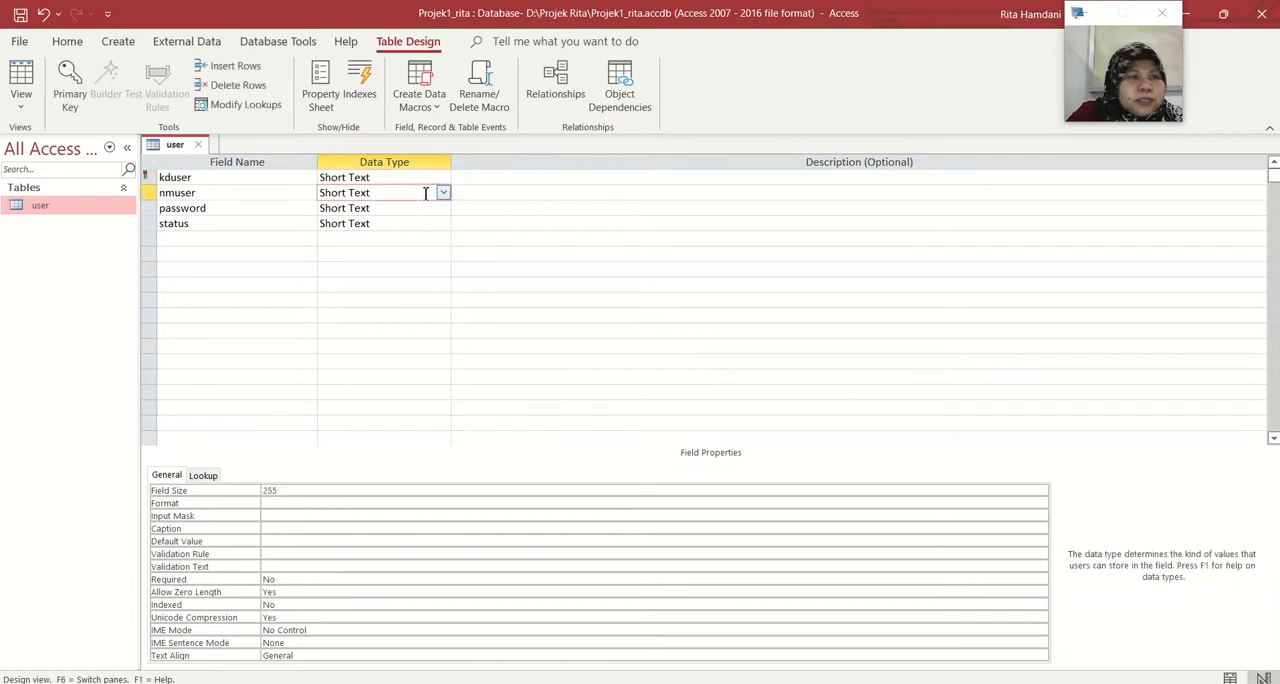
pyautogui.click(333, 491)
pyautogui.write('0')
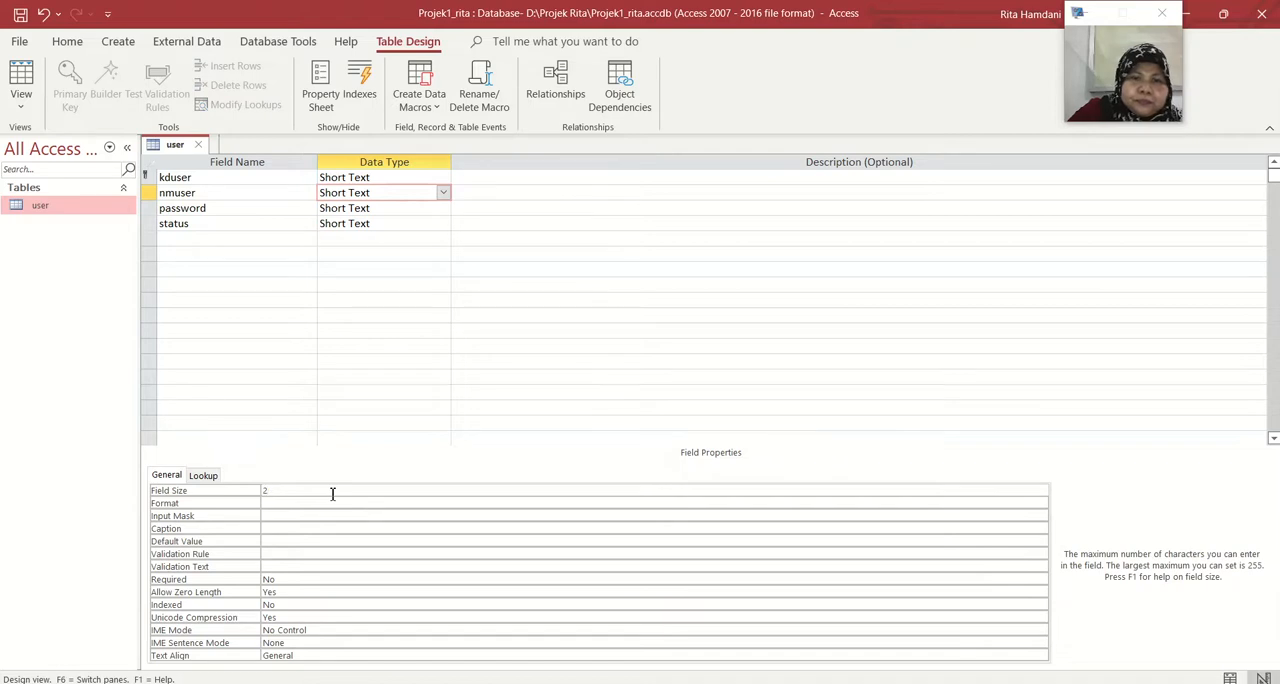
# Set the field size of the password field to 15
pyautogui.click(368, 209)
pyautogui.click(291, 492)
pyautogui.press('BackSpace')
pyautogui.press('BackSpace')
pyautogui.press('BackSpace')
pyautogui.write('15')
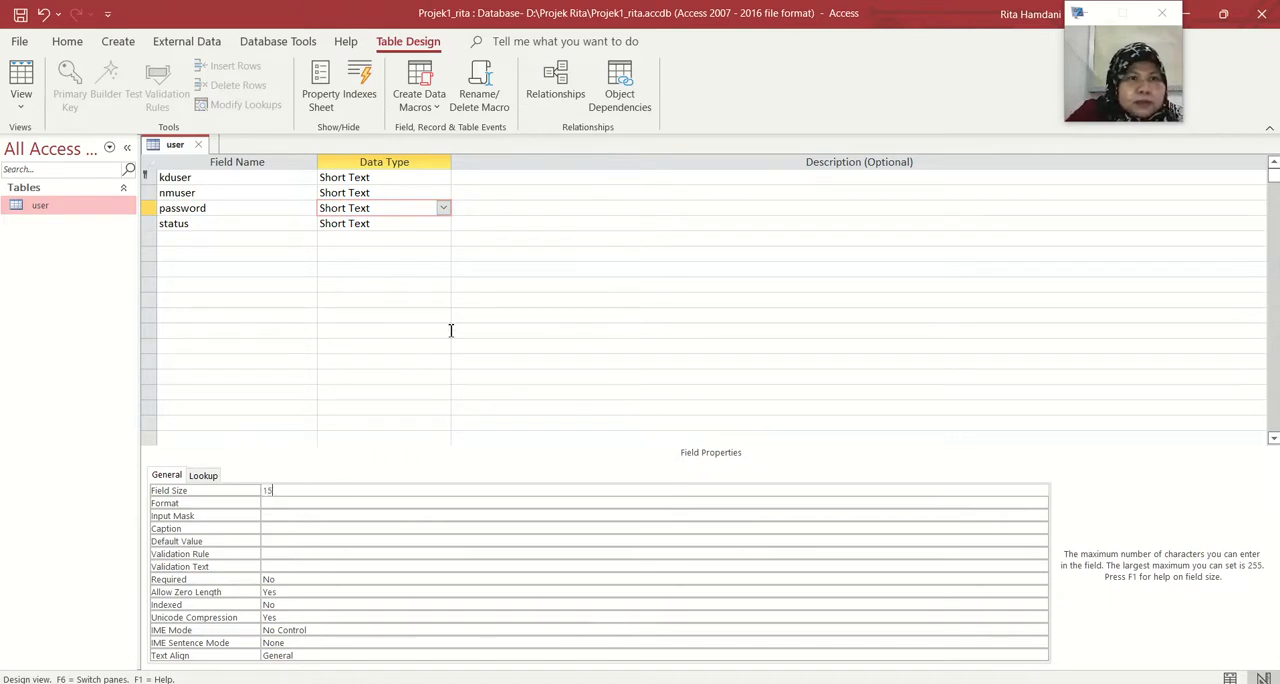
# Set the field size of the status field to 20
pyautogui.click(415, 226)
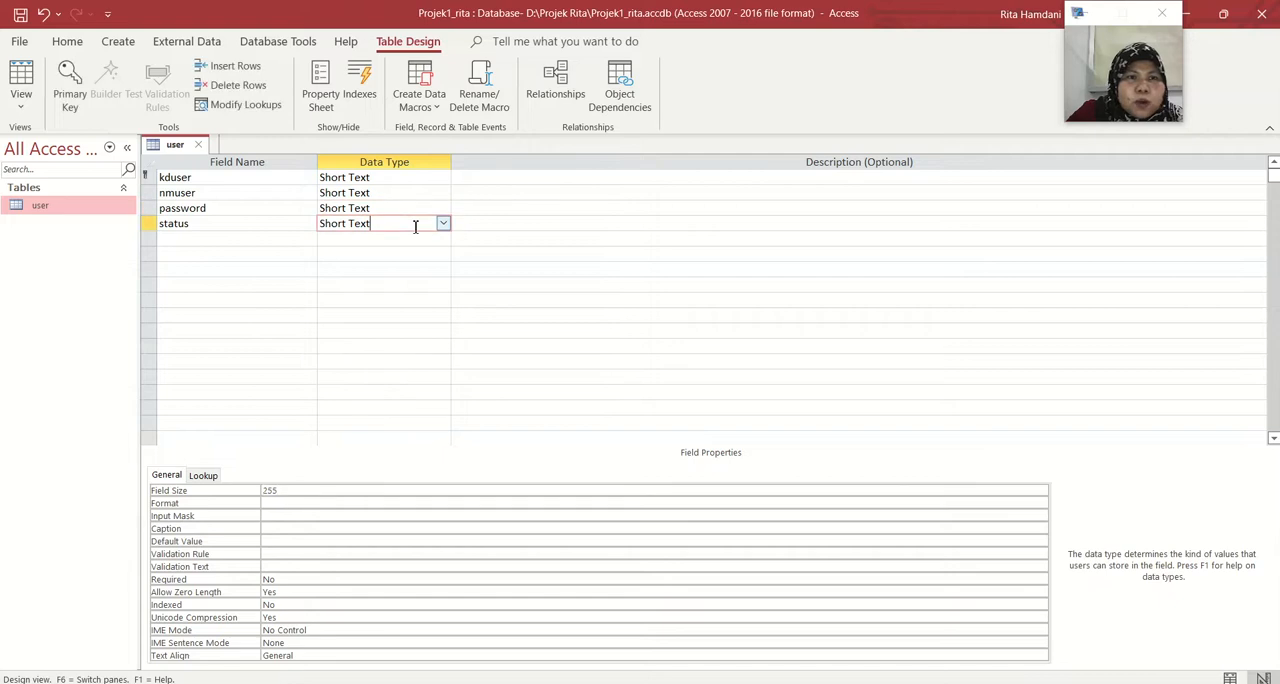
pyautogui.click(306, 492)
pyautogui.press('BackSpace')
pyautogui.press('BackSpace')
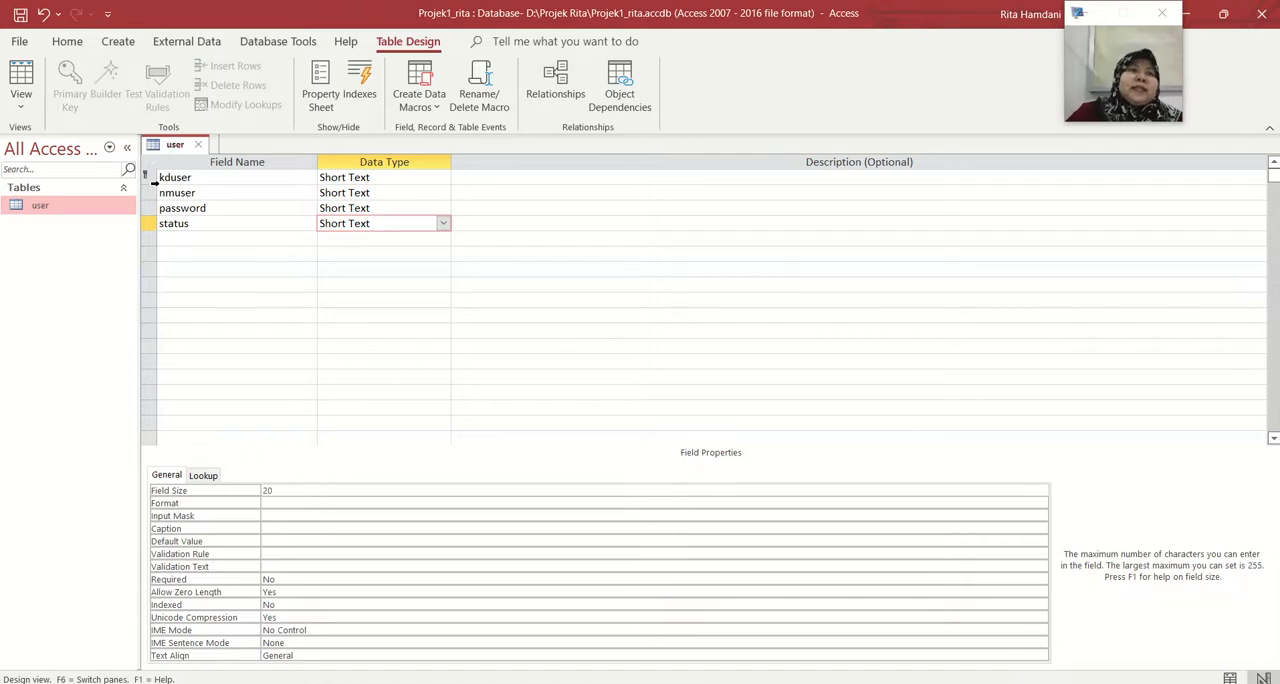
# Remove the primary key from the kduser field and assign it to the same field again
pyautogui.click(148, 177)
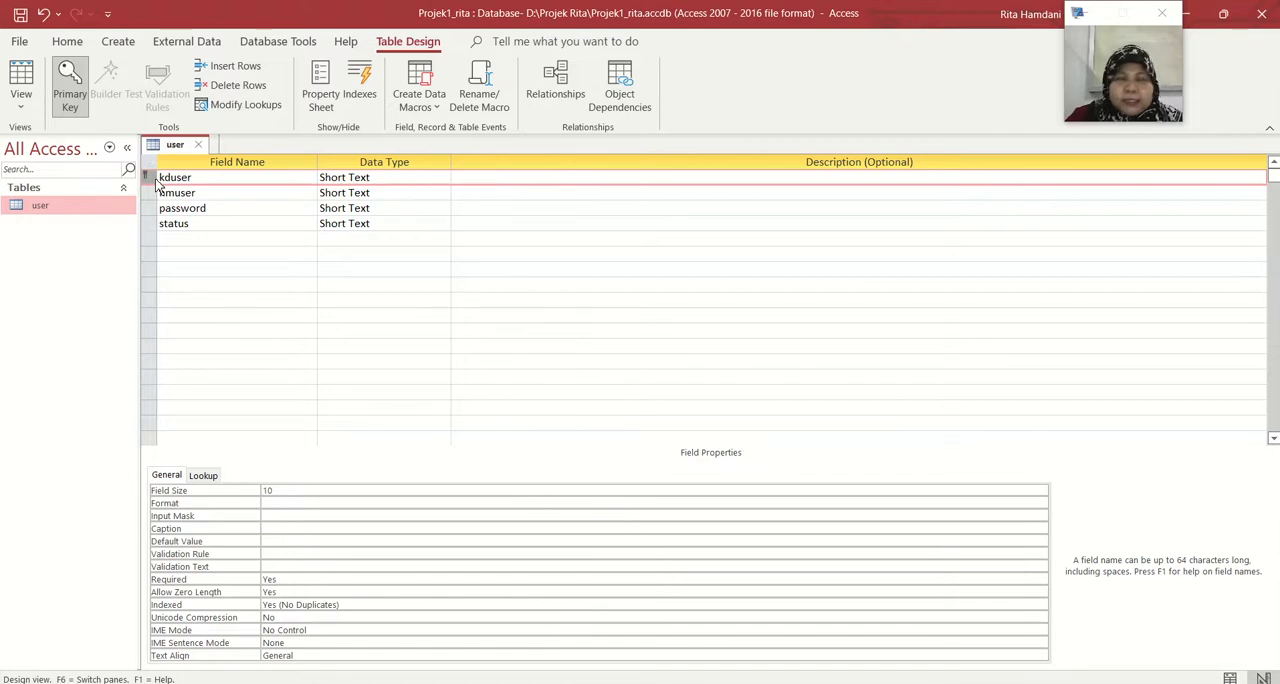
pyautogui.rightClick(157, 182)
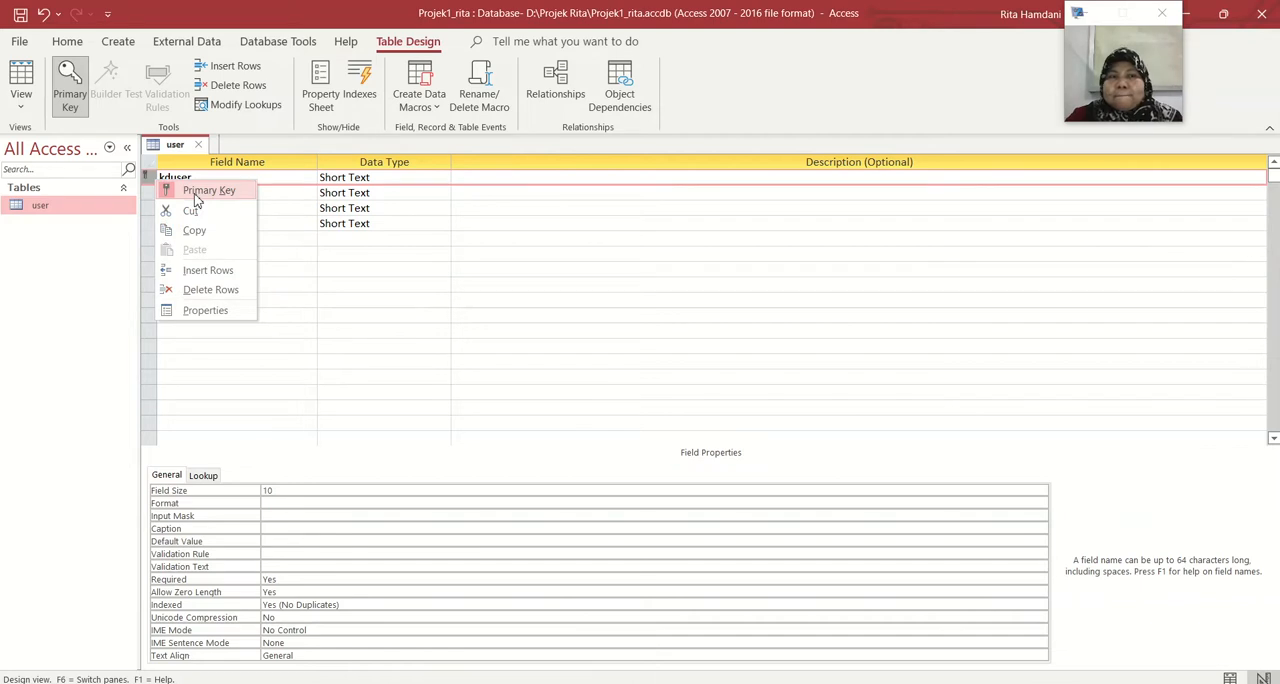
pyautogui.click(196, 196)
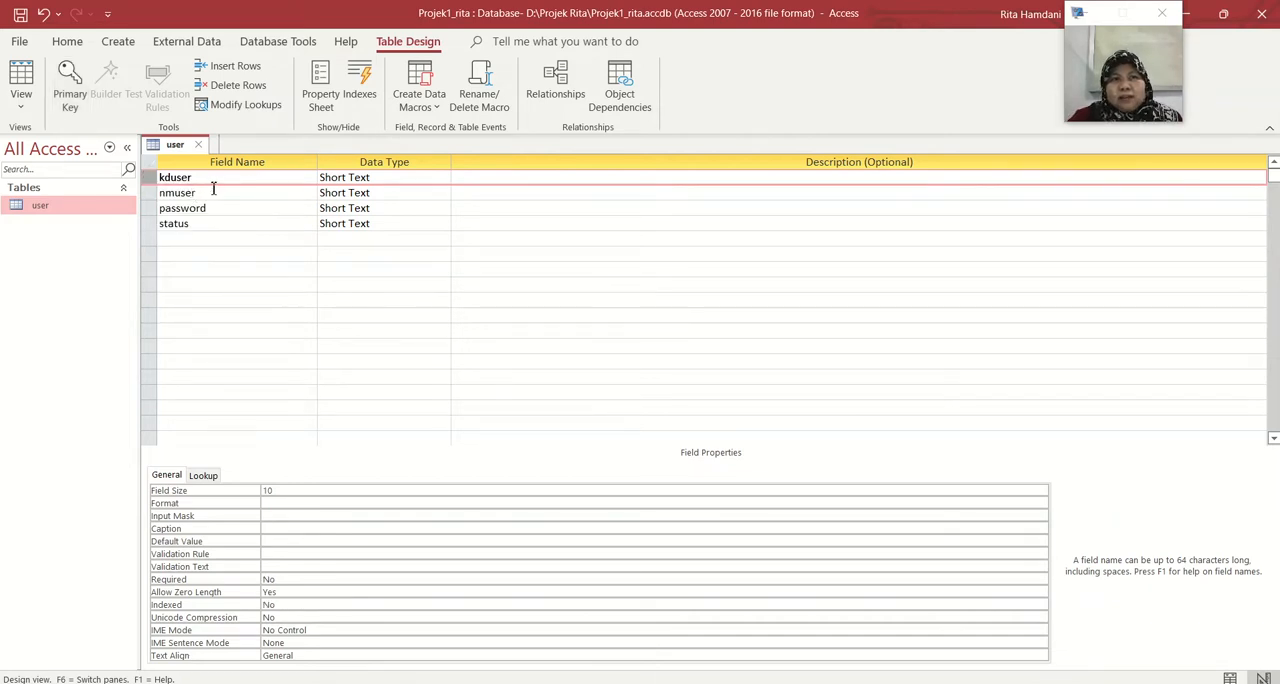
pyautogui.rightClick(152, 183)
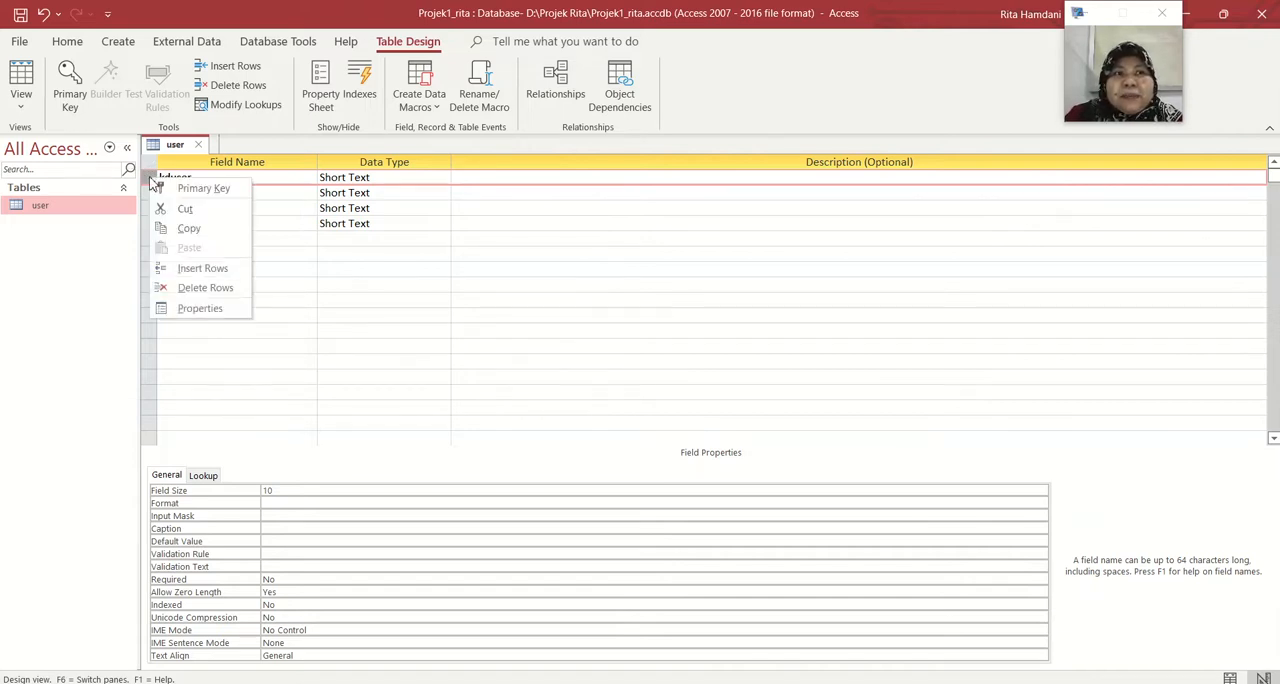
pyautogui.click(205, 186)
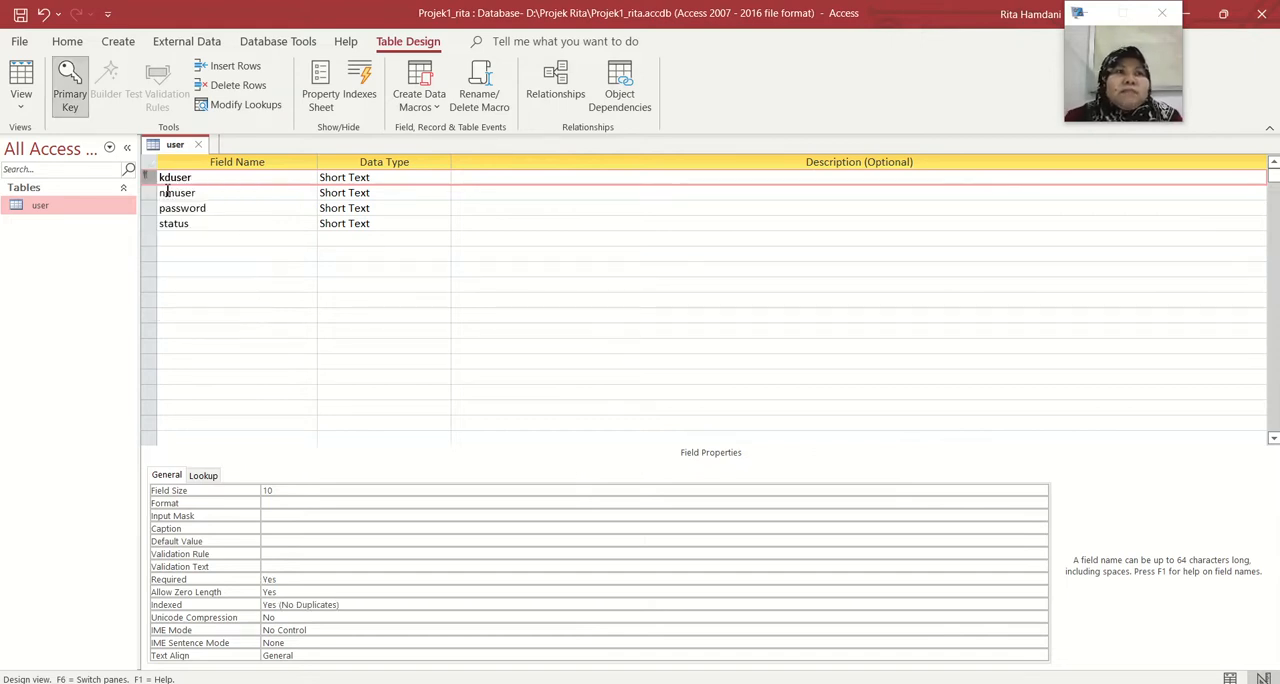
# Create a new table, save it under the name barang and open it in Design View
pyautogui.click(123, 45)
pyautogui.click(100, 90)
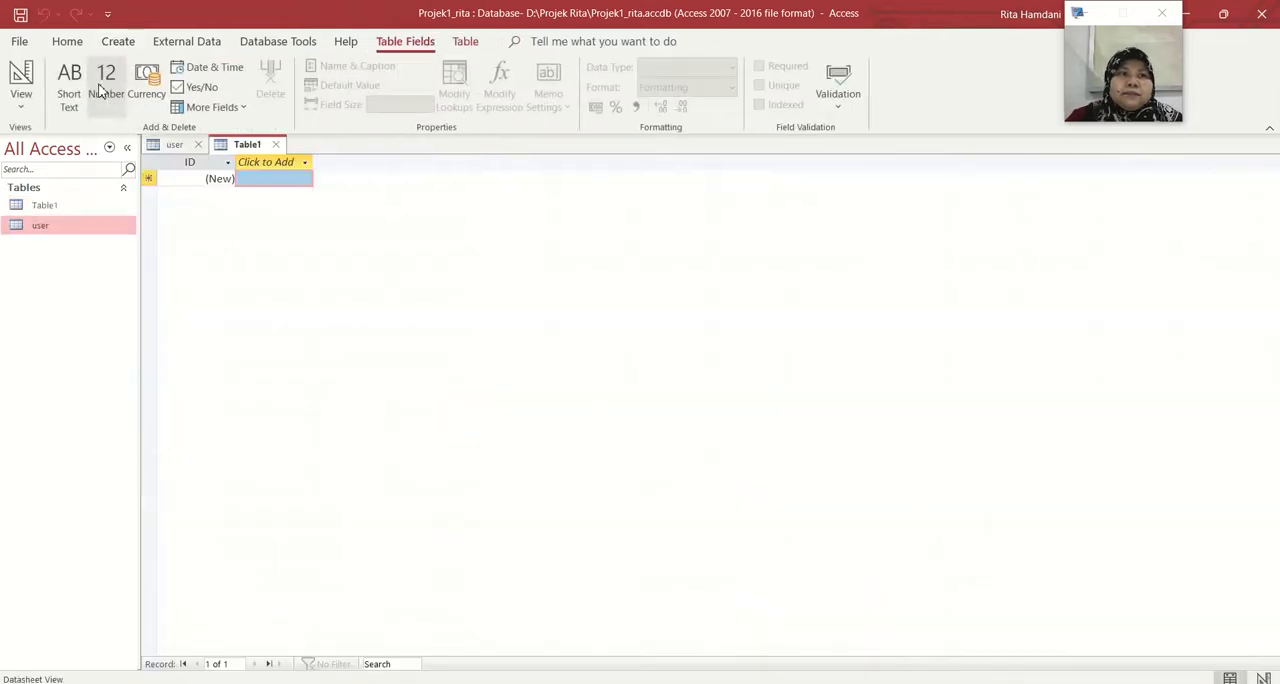
pyautogui.click(58, 230)
pyautogui.rightClick(58, 232)
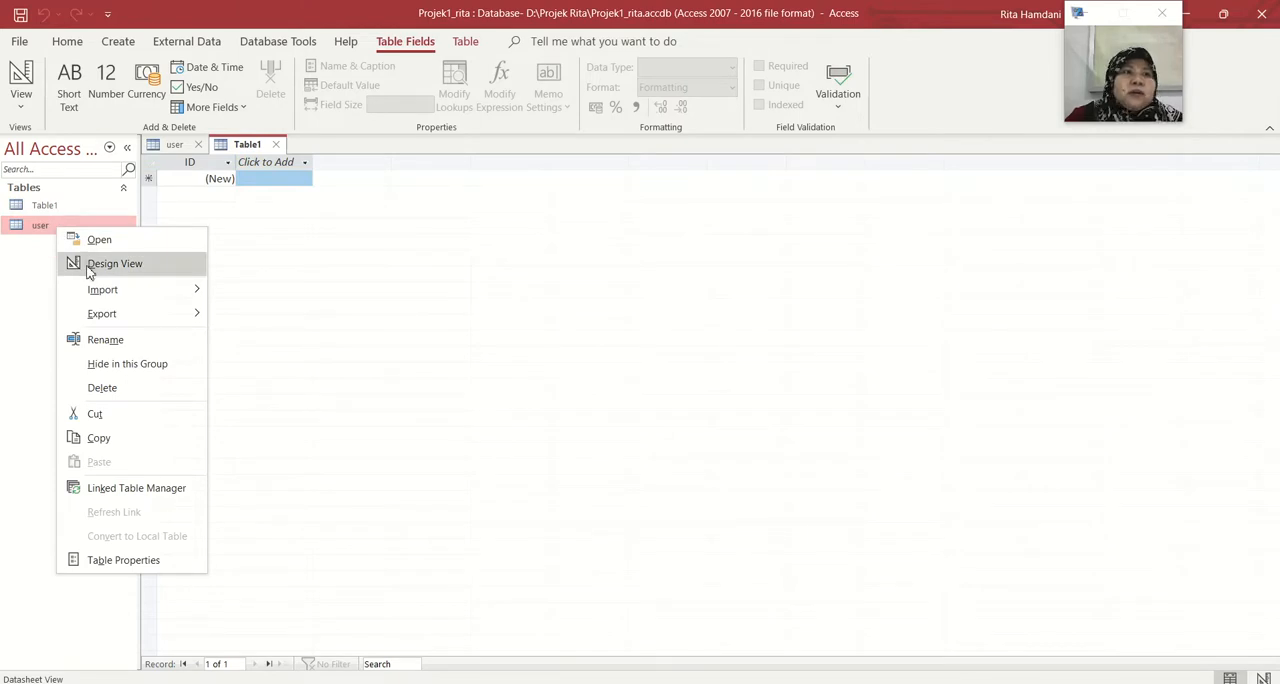
pyautogui.click(48, 206)
pyautogui.rightClick(51, 209)
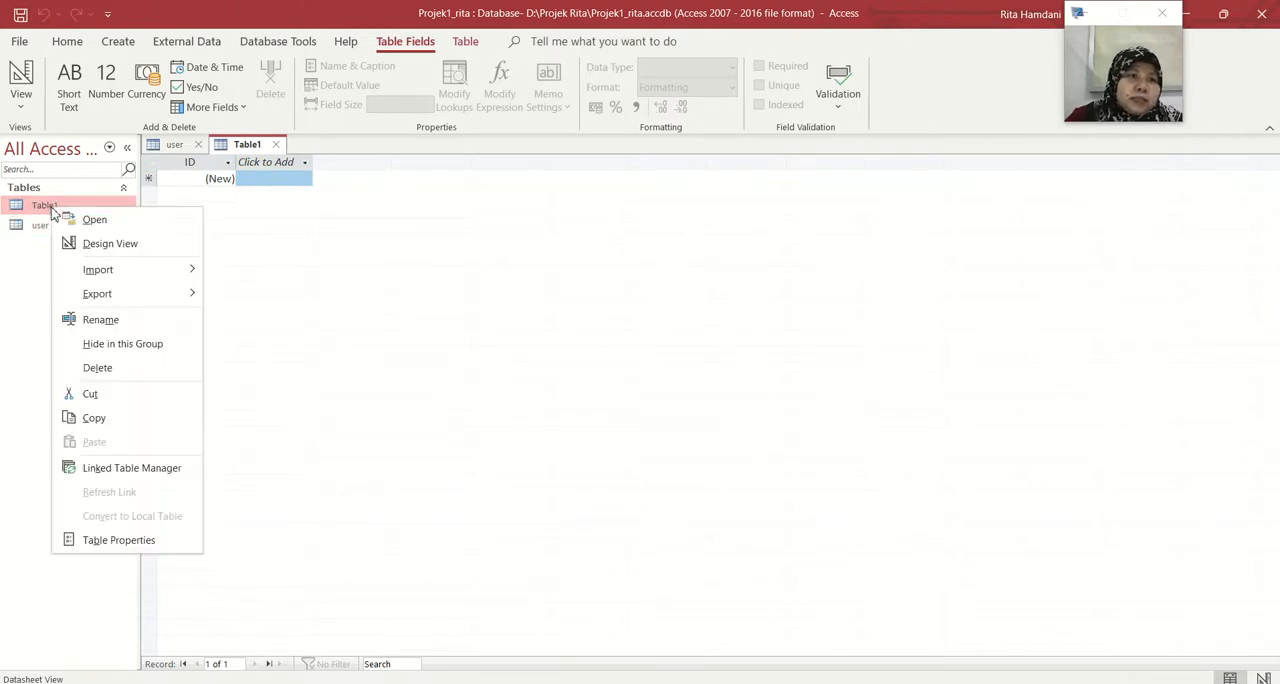
pyautogui.click(100, 244)
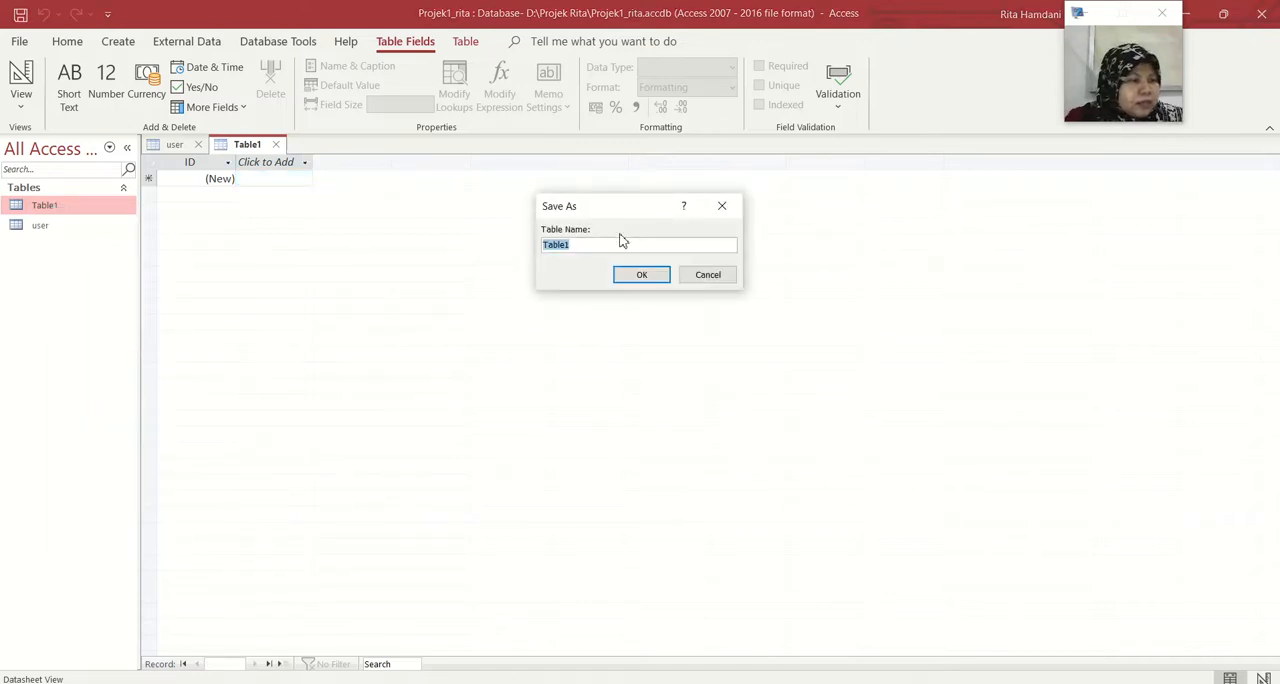
pyautogui.write('barang')
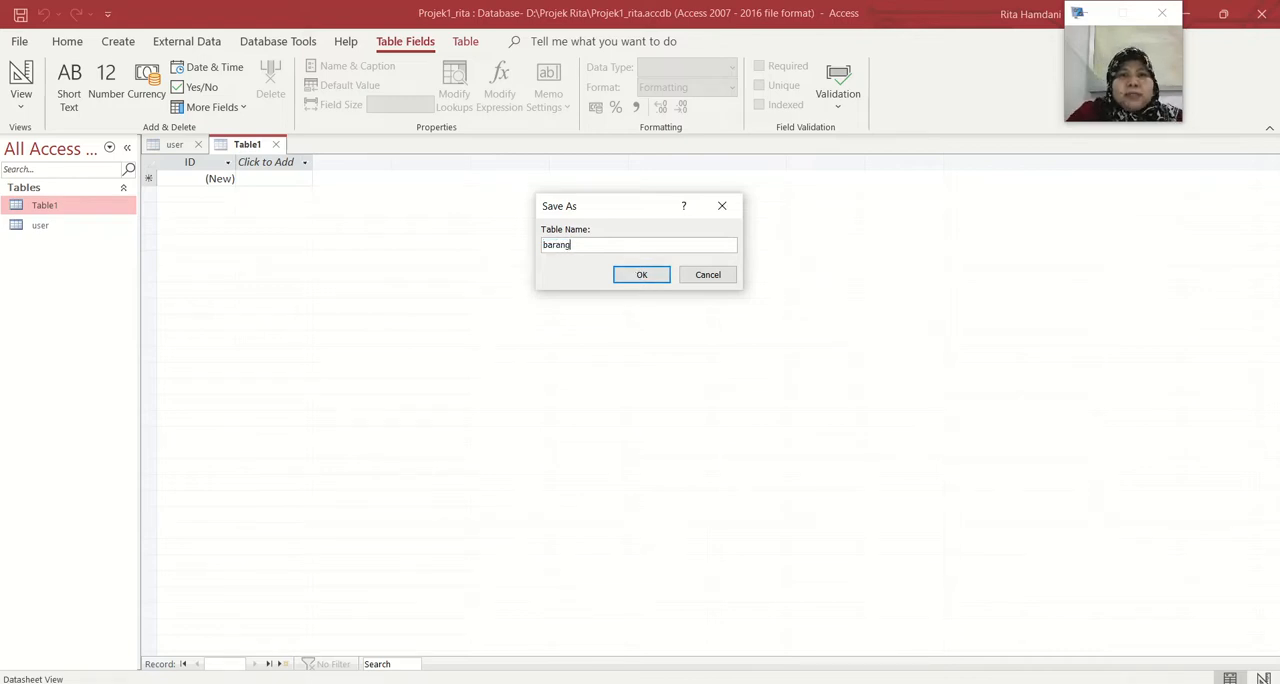
pyautogui.click(638, 272)
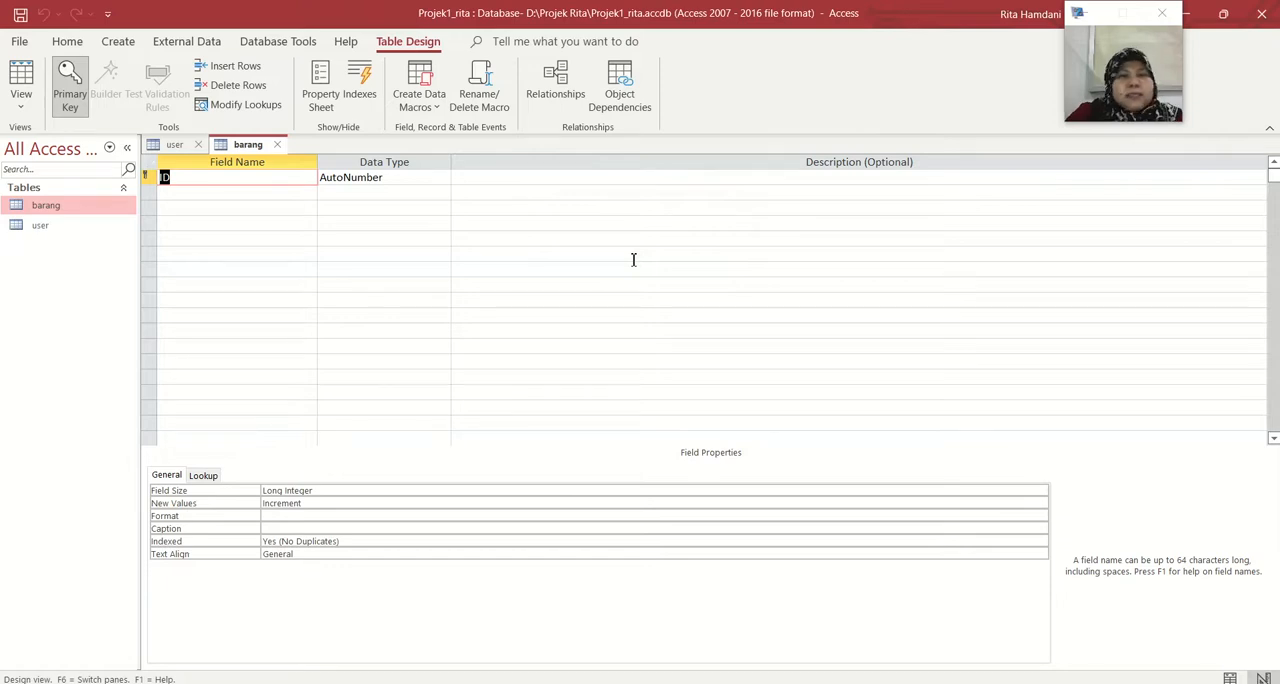
# Rename the ID field of the barang table to kdbrg and add the fields nmbrg and jmlbrg below it
pyautogui.write('kdbrg')
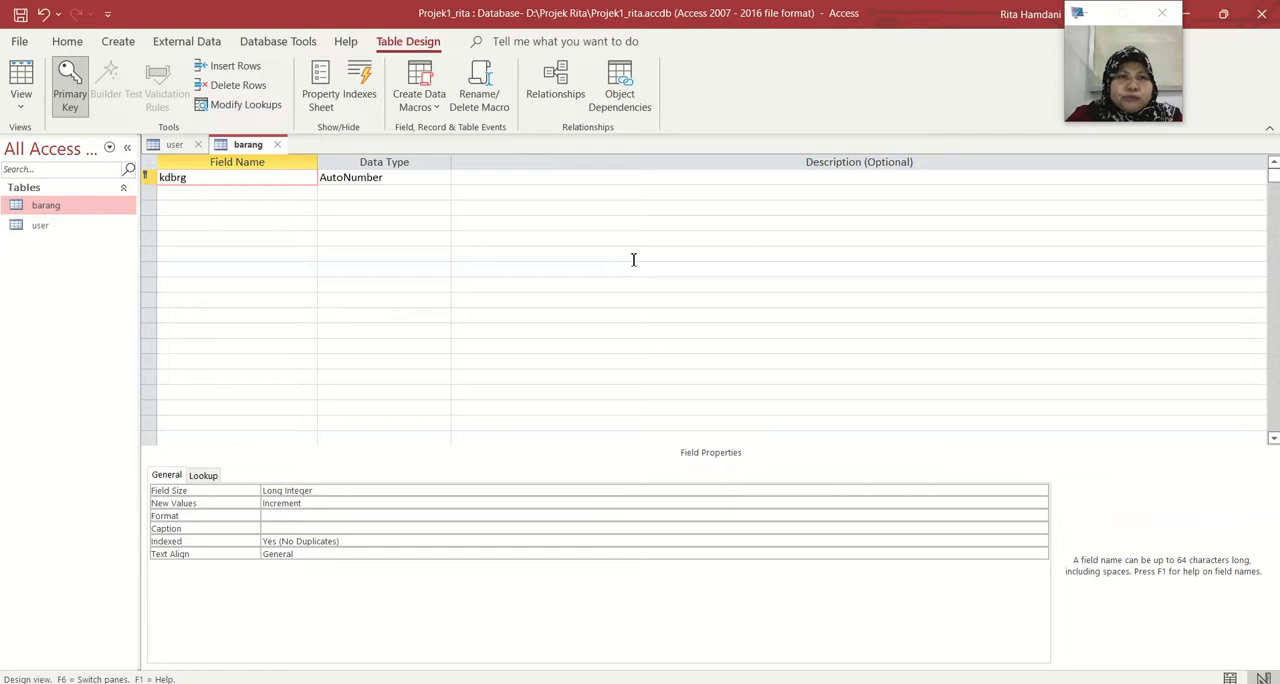
pyautogui.press('Tab')
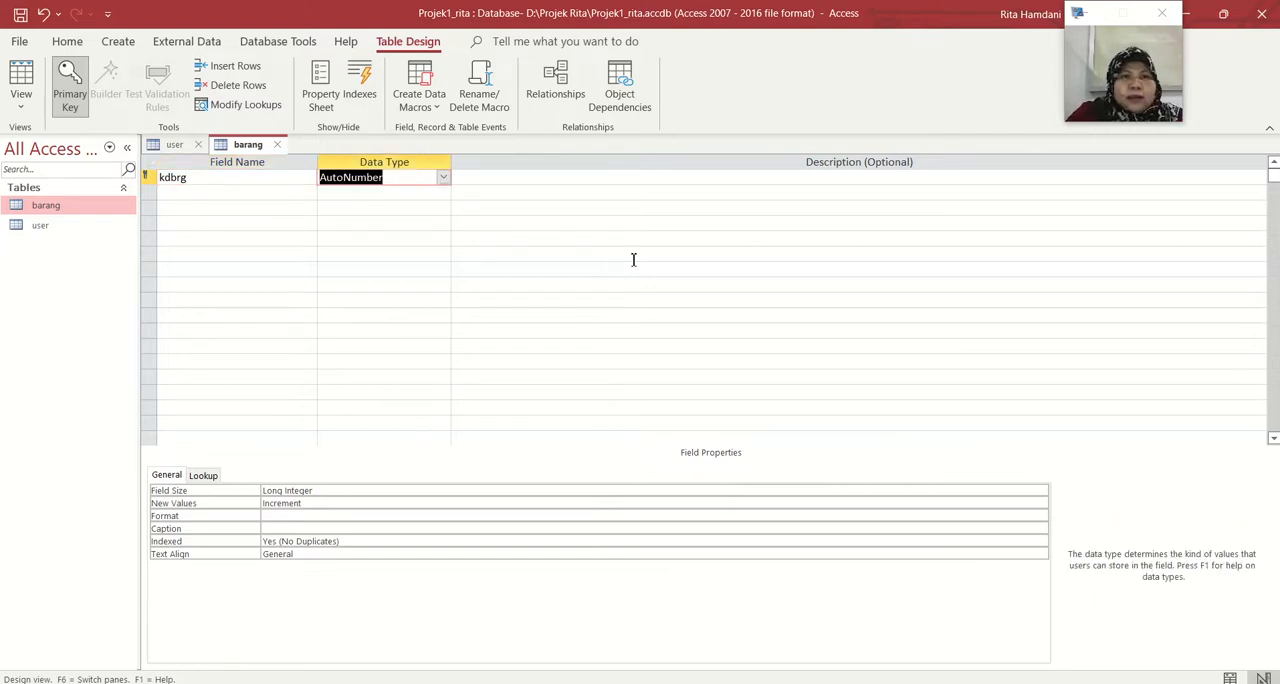
pyautogui.click(255, 195)
pyautogui.write('nmbrg')
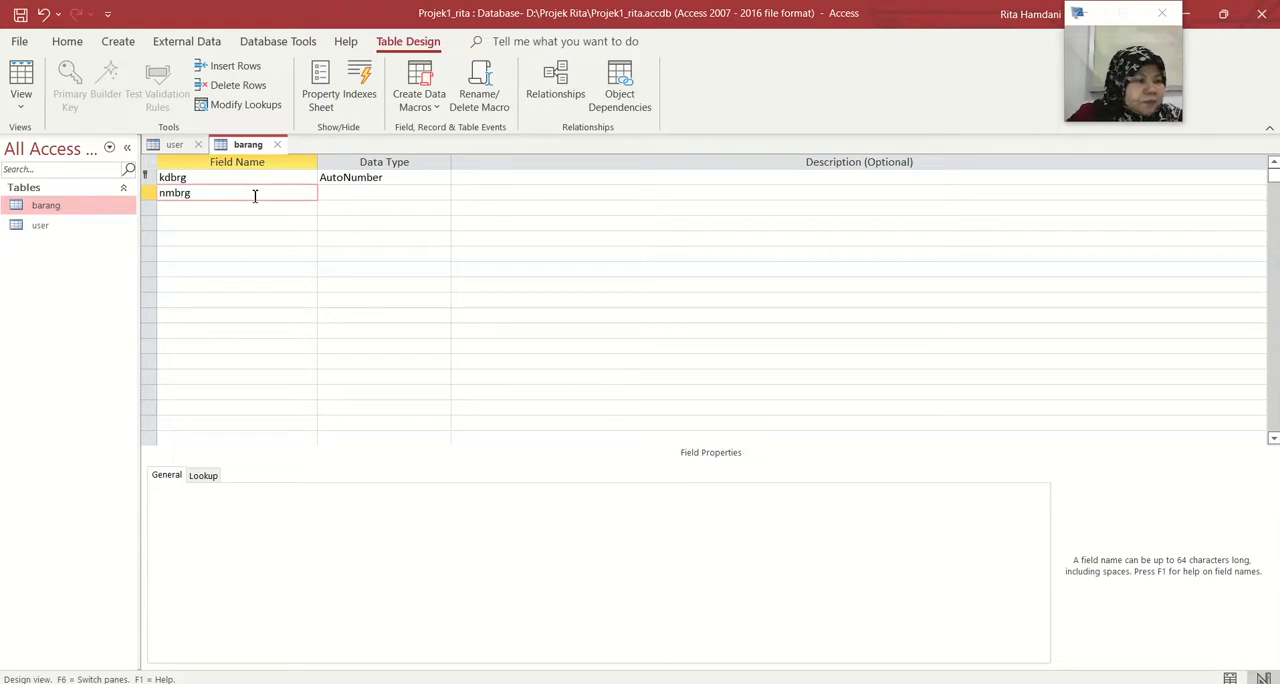
pyautogui.click(253, 209)
pyautogui.write('jmlbrg')
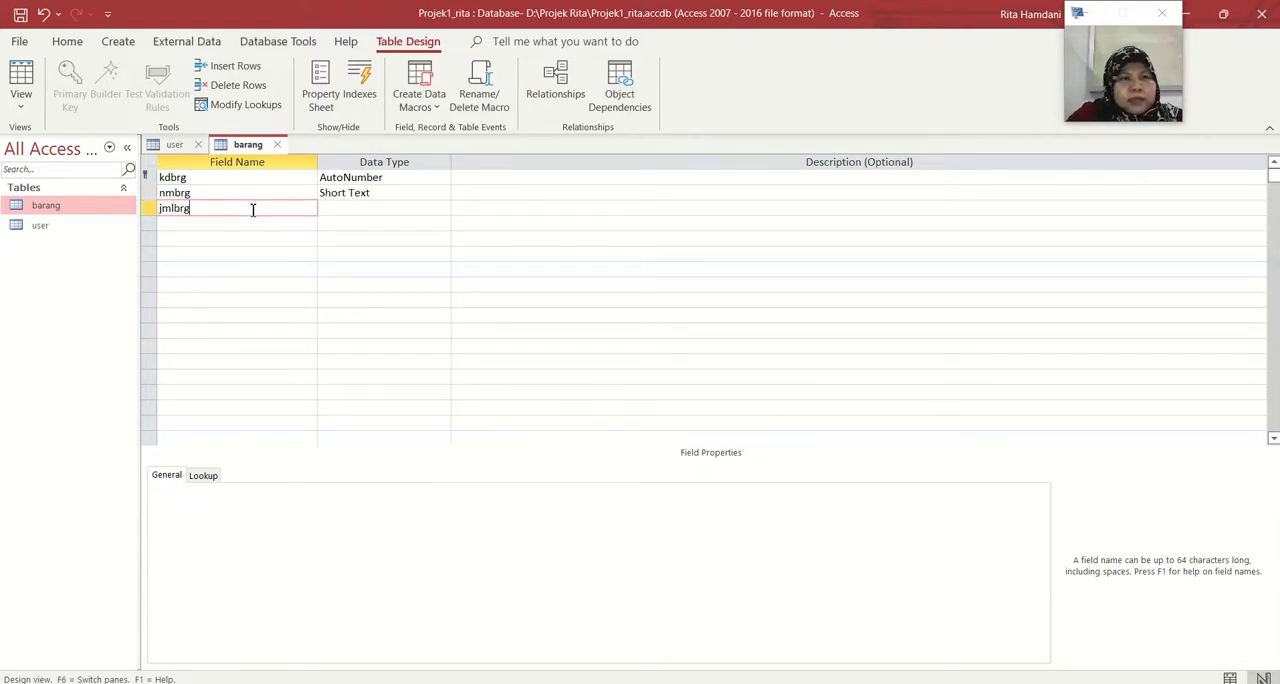
# Add four more fields named satuan, hbeli, hjual and jumlah below jmlbrg
pyautogui.click(251, 226)
pyautogui.write('satuan')
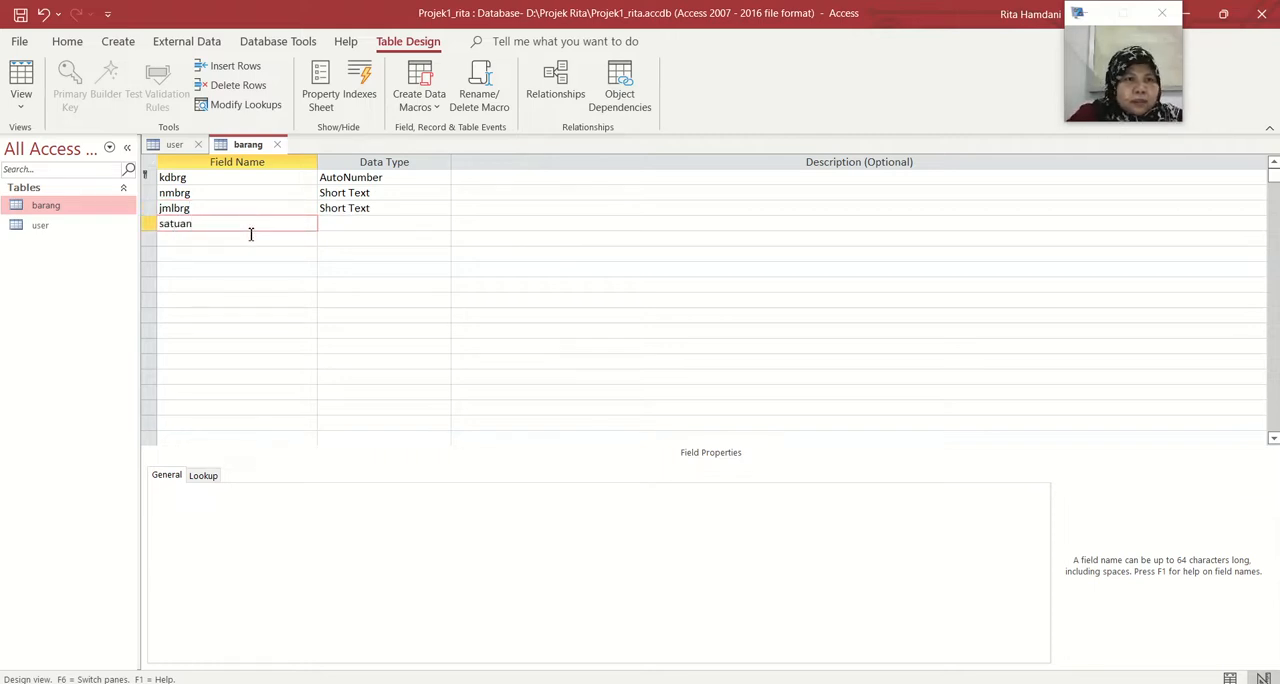
pyautogui.click(247, 239)
pyautogui.write('hbeli')
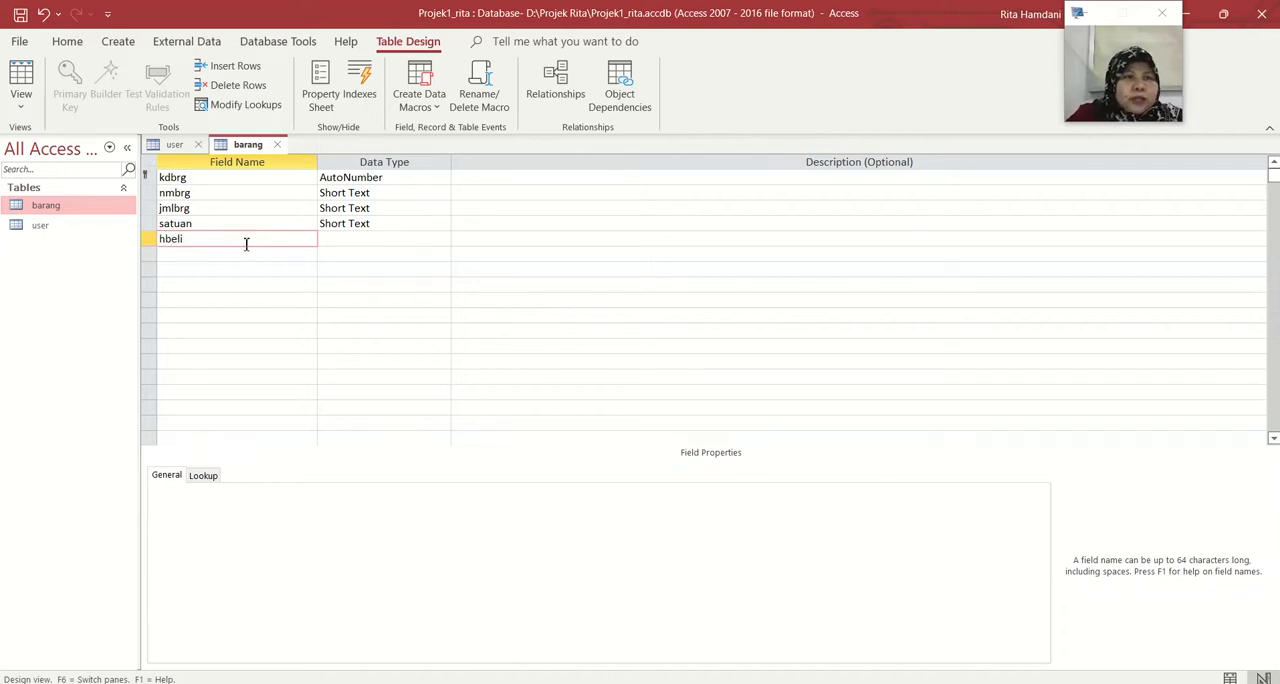
pyautogui.click(241, 261)
pyautogui.write('hju')
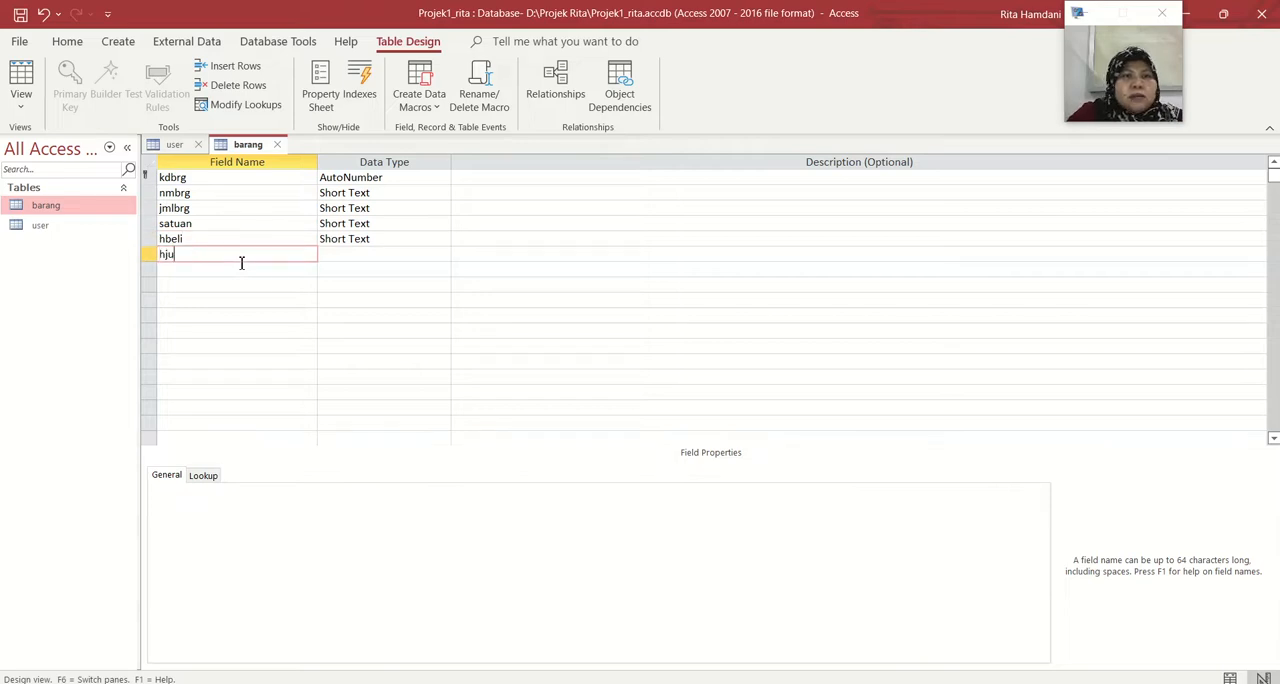
pyautogui.write('al')
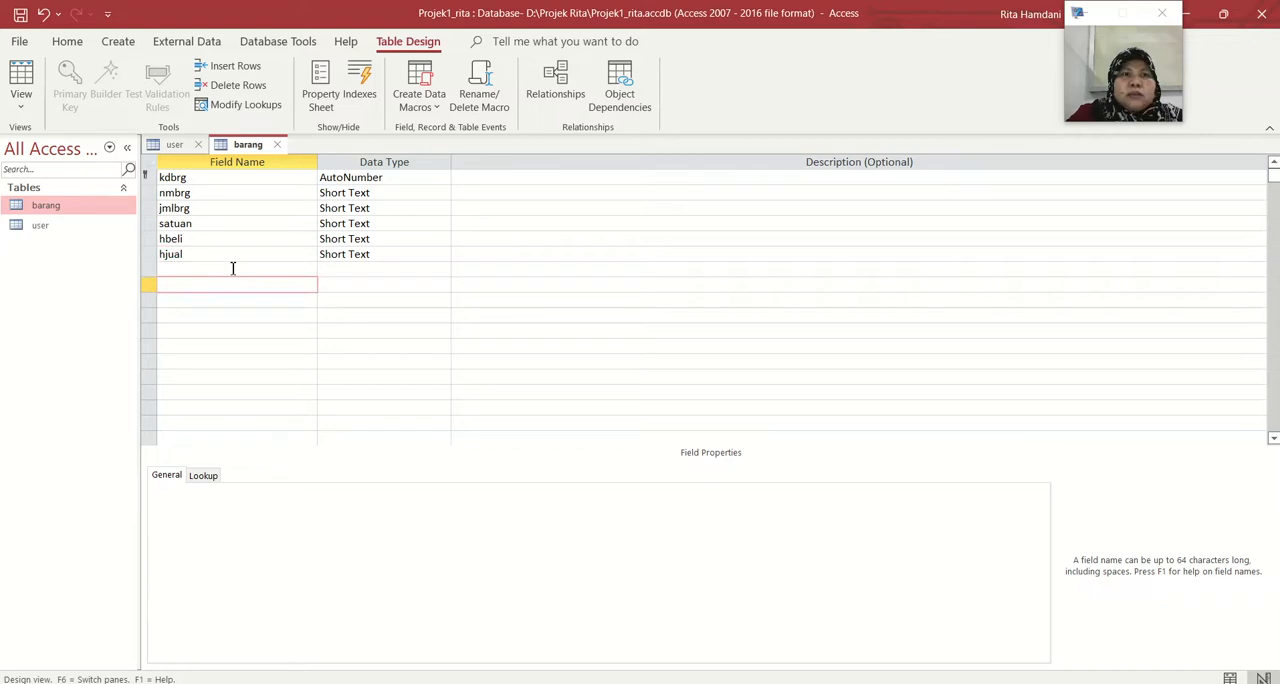
pyautogui.click(233, 269)
pyautogui.write('jumlah')
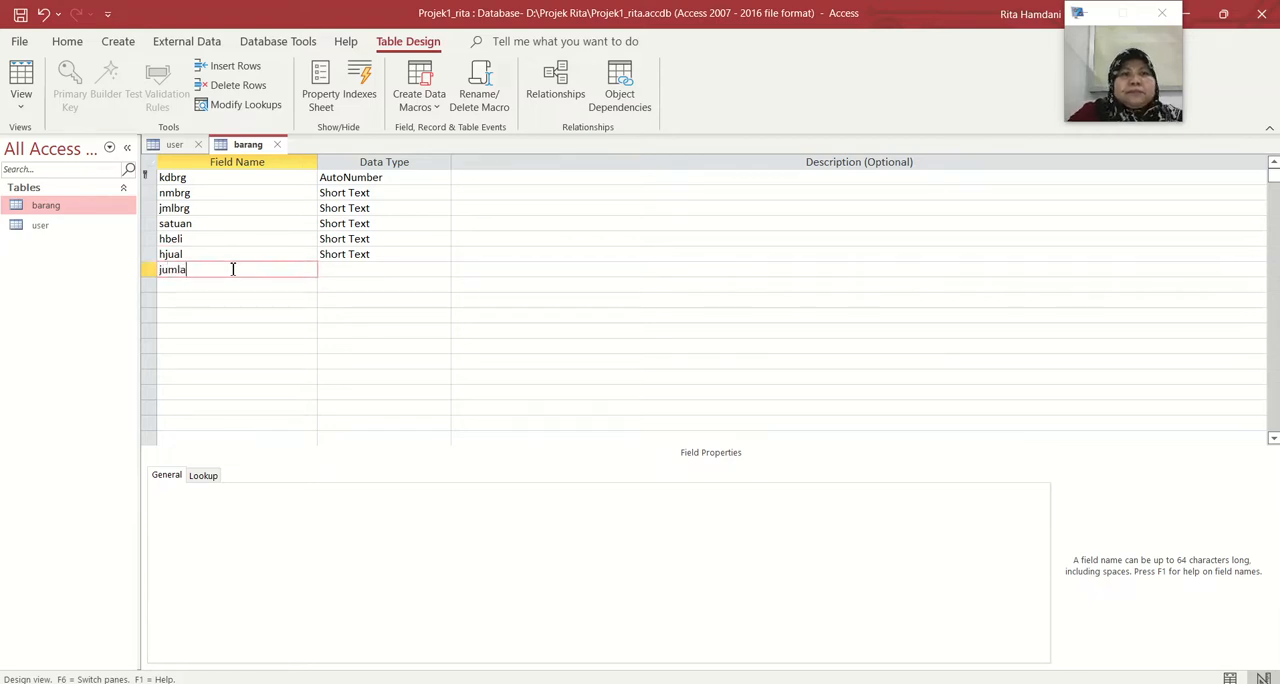
# Change the data type of the kdbrg field to Short Text
pyautogui.click(416, 177)
pyautogui.click(442, 178)
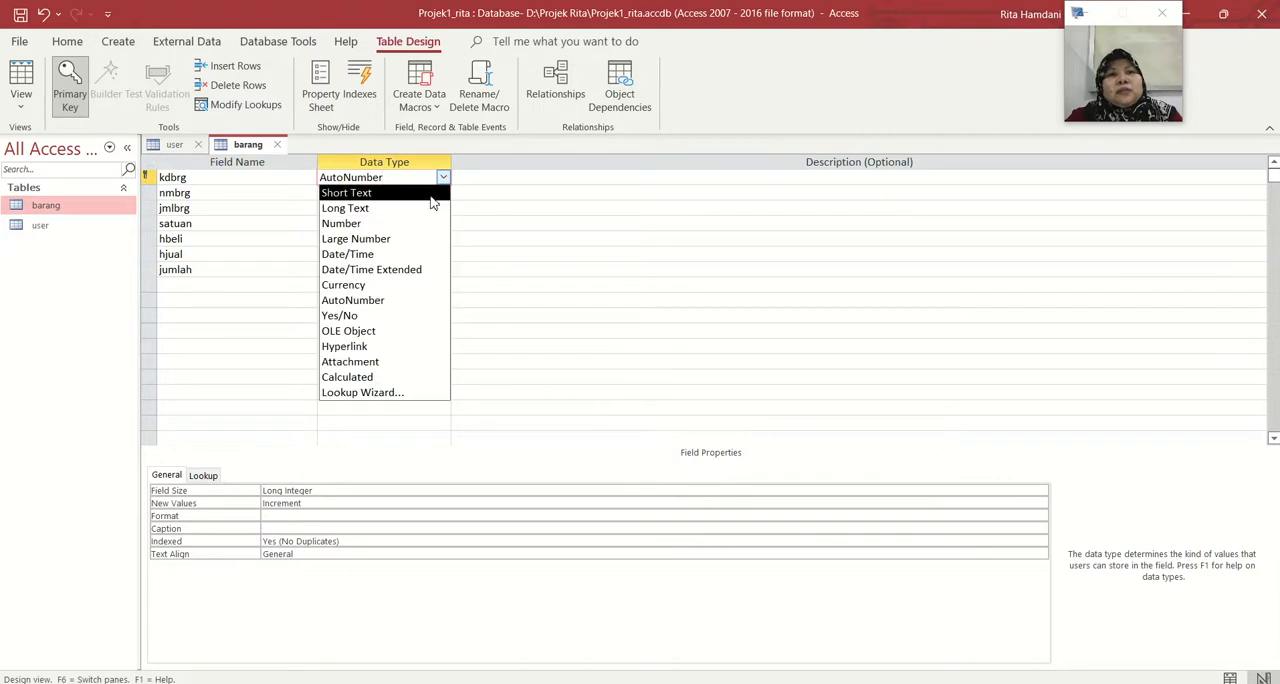
pyautogui.click(436, 192)
pyautogui.click(432, 196)
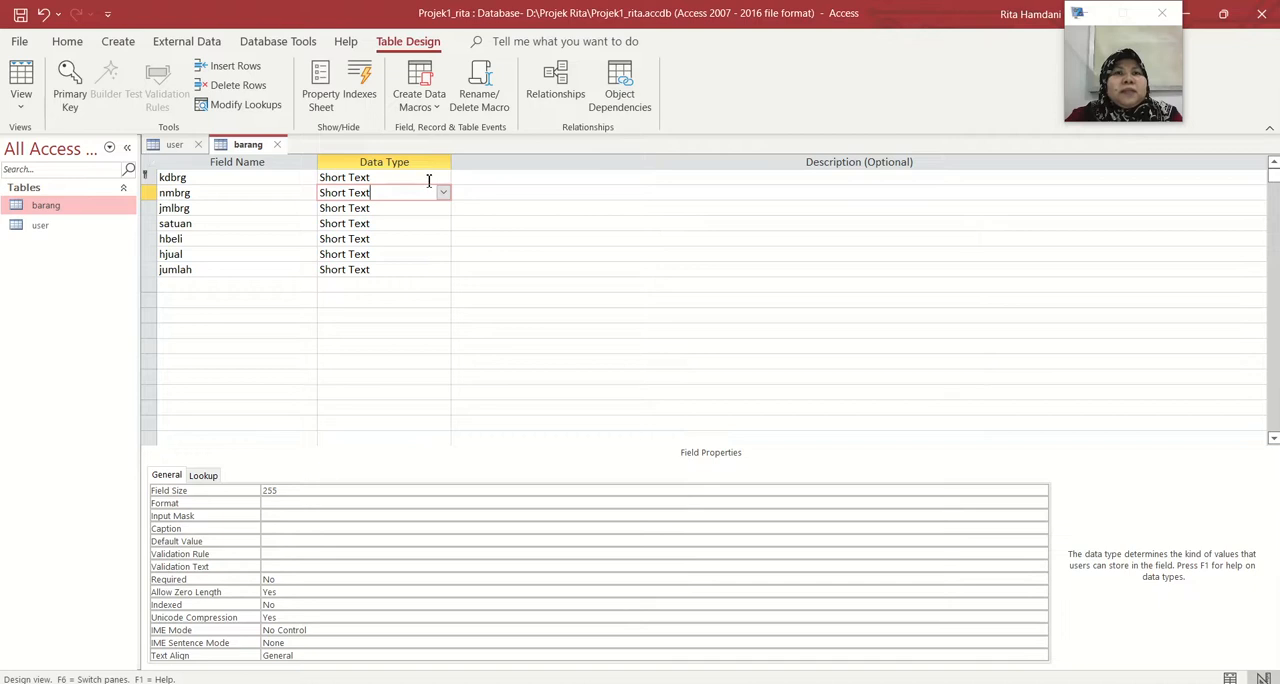
# Set the field size of kdbrg to 15
pyautogui.click(429, 177)
pyautogui.click(294, 490)
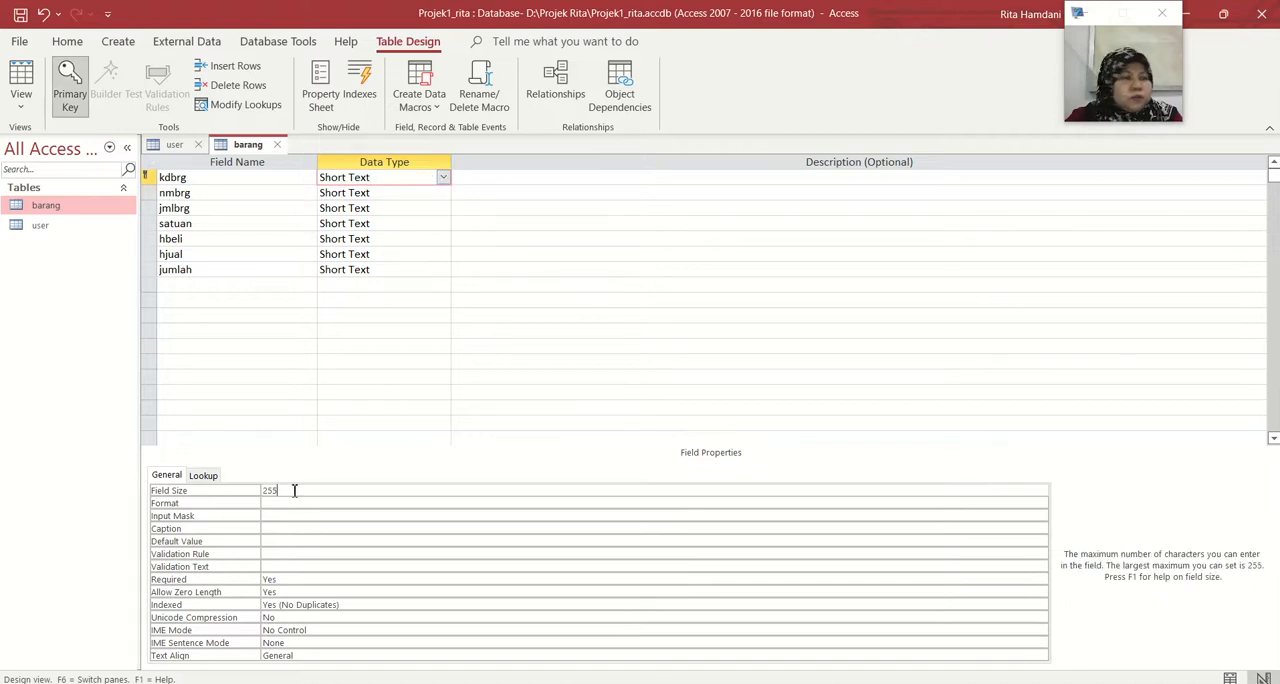
pyautogui.press('BackSpace')
pyautogui.press('BackSpace')
pyautogui.press('BackSpace')
pyautogui.write('15')
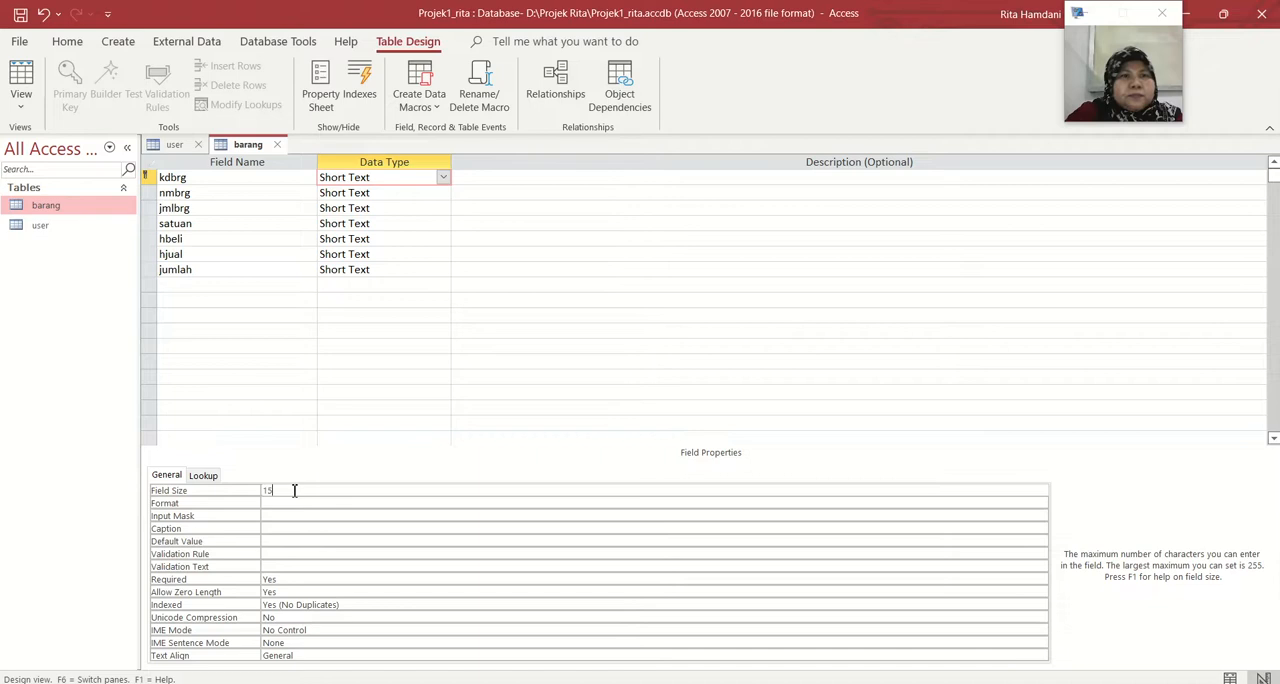
# Set the field size of nmbrg to 30
pyautogui.click(403, 193)
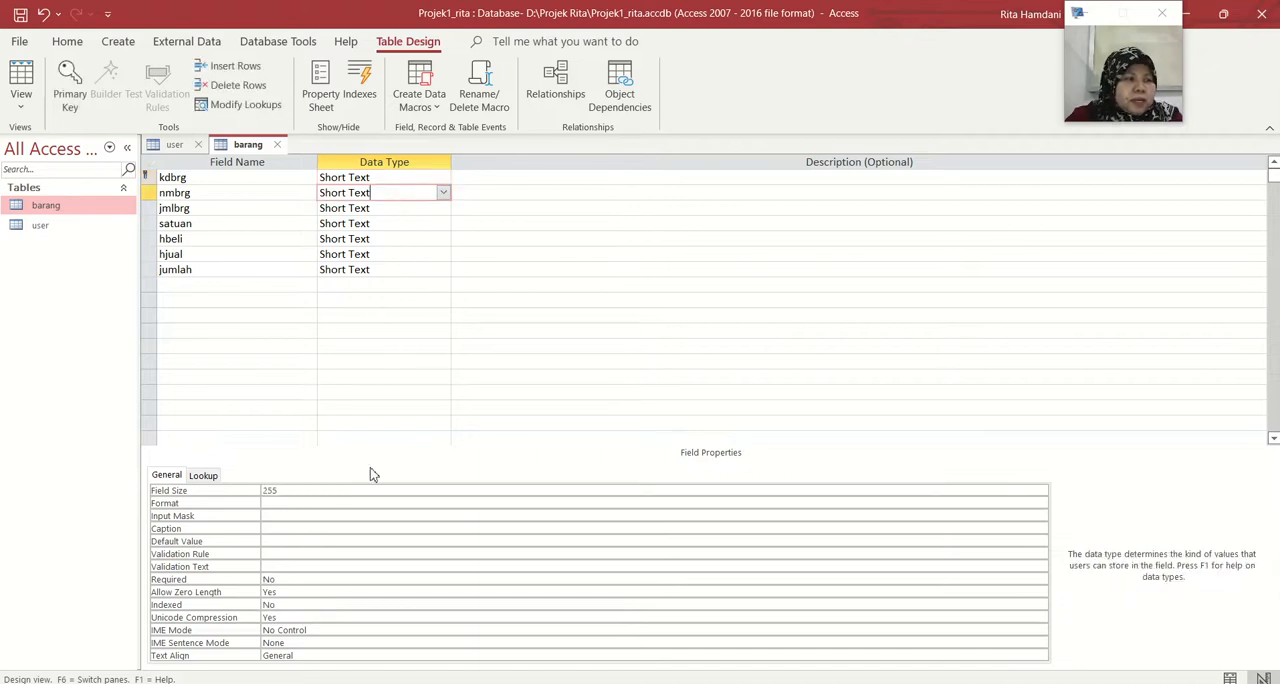
pyautogui.click(301, 490)
pyautogui.press('BackSpace')
pyautogui.press('BackSpace')
pyautogui.press('BackSpace')
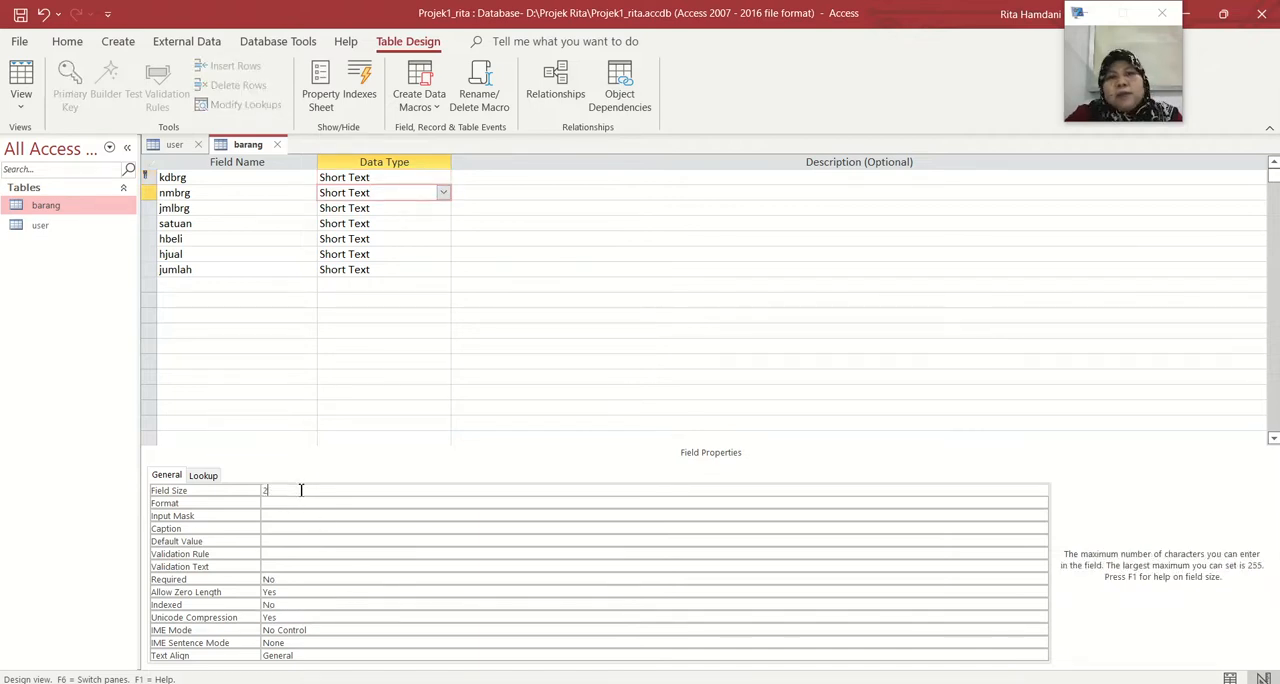
pyautogui.write('30')
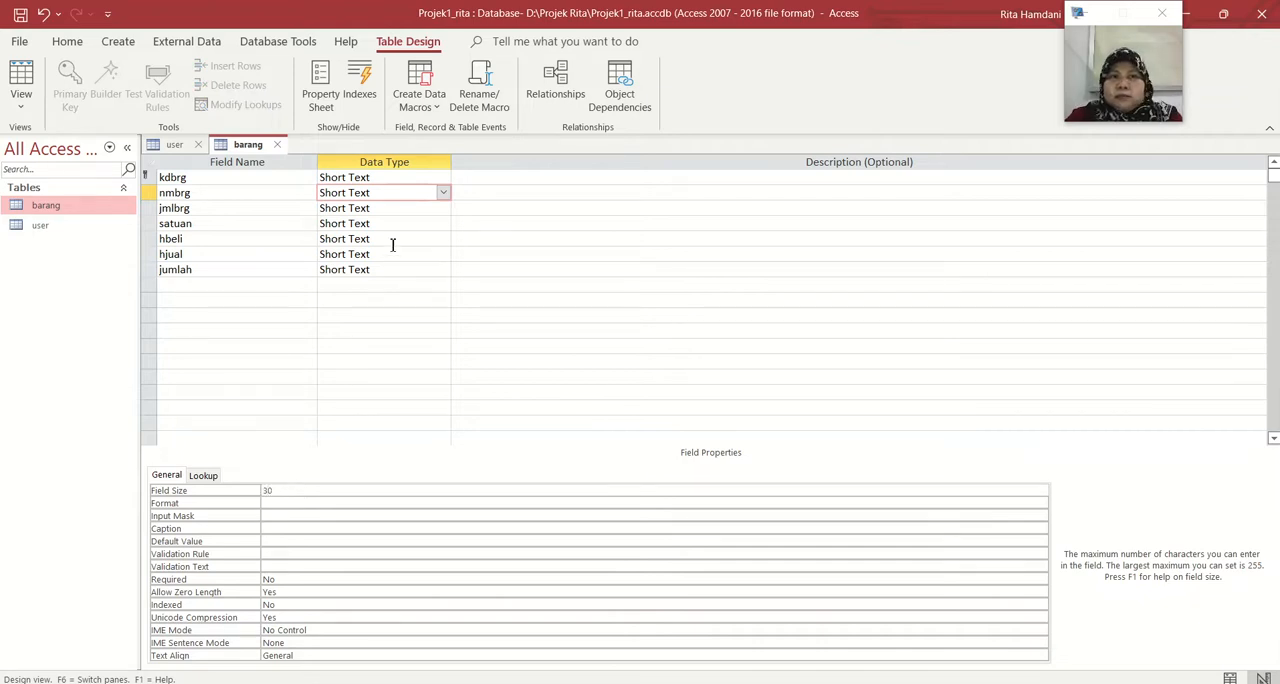
# Rename the jmlbrg field to jnsbrg
pyautogui.click(399, 209)
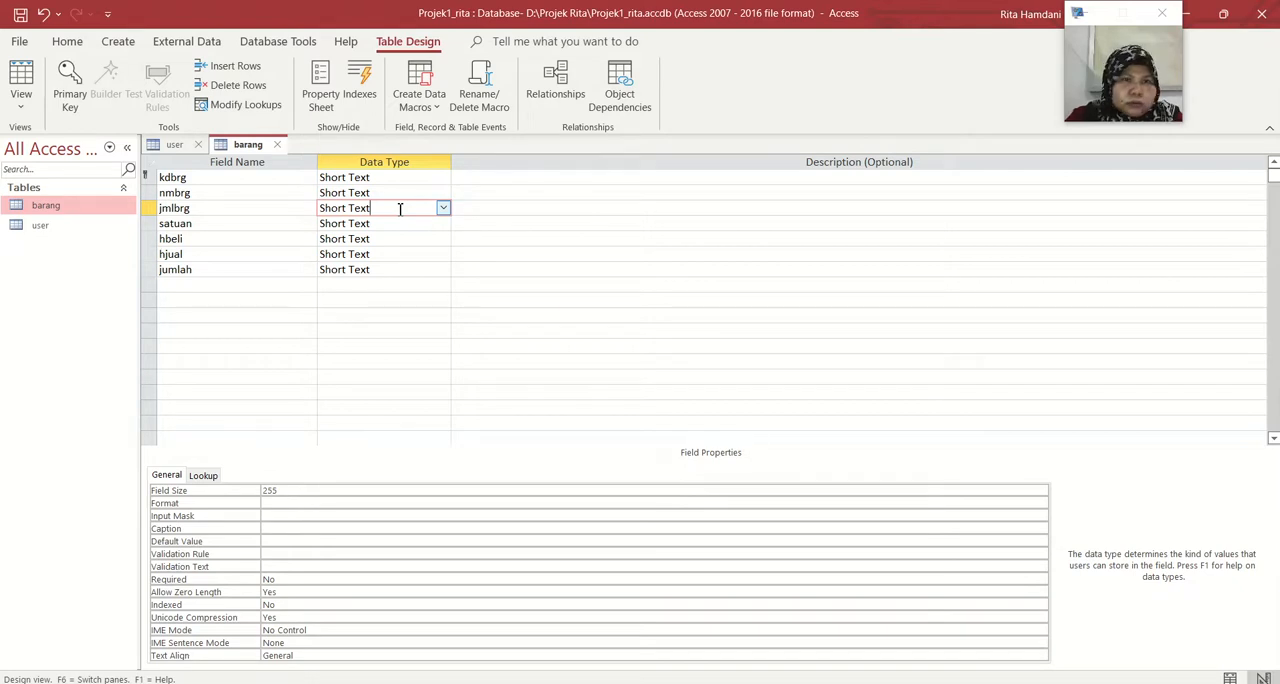
pyautogui.click(175, 208)
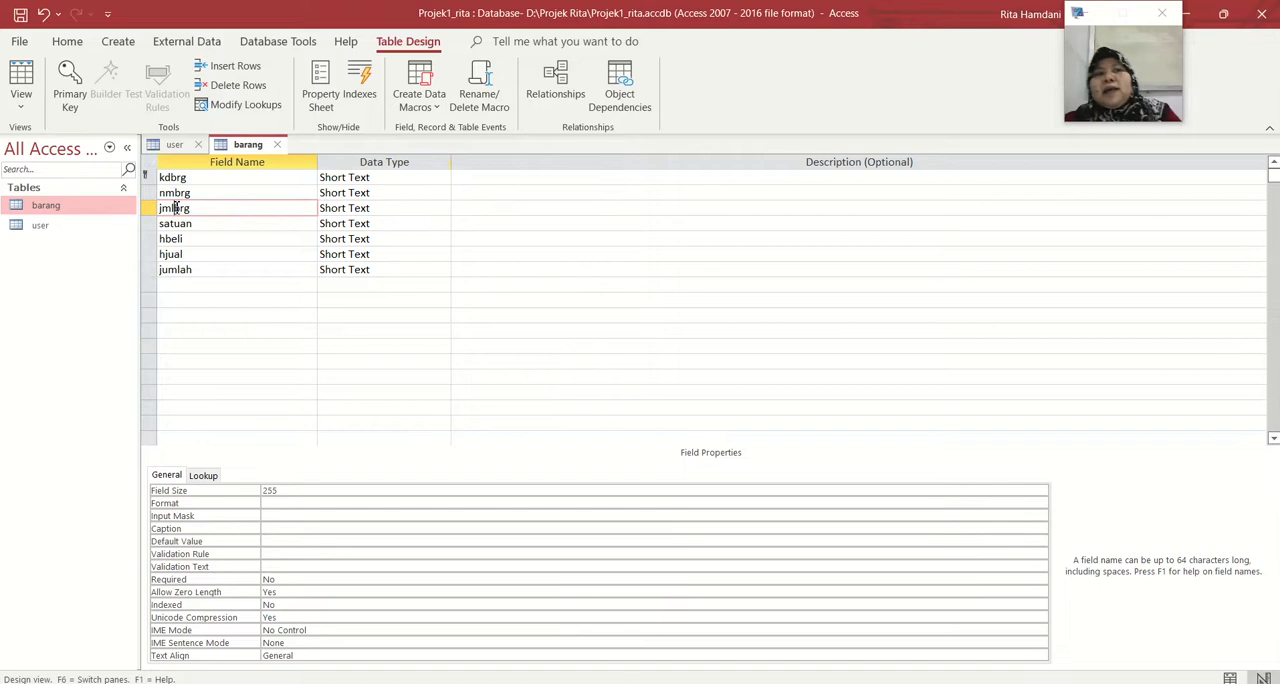
pyautogui.press('BackSpace')
pyautogui.press('BackSpace')
pyautogui.write('ns')
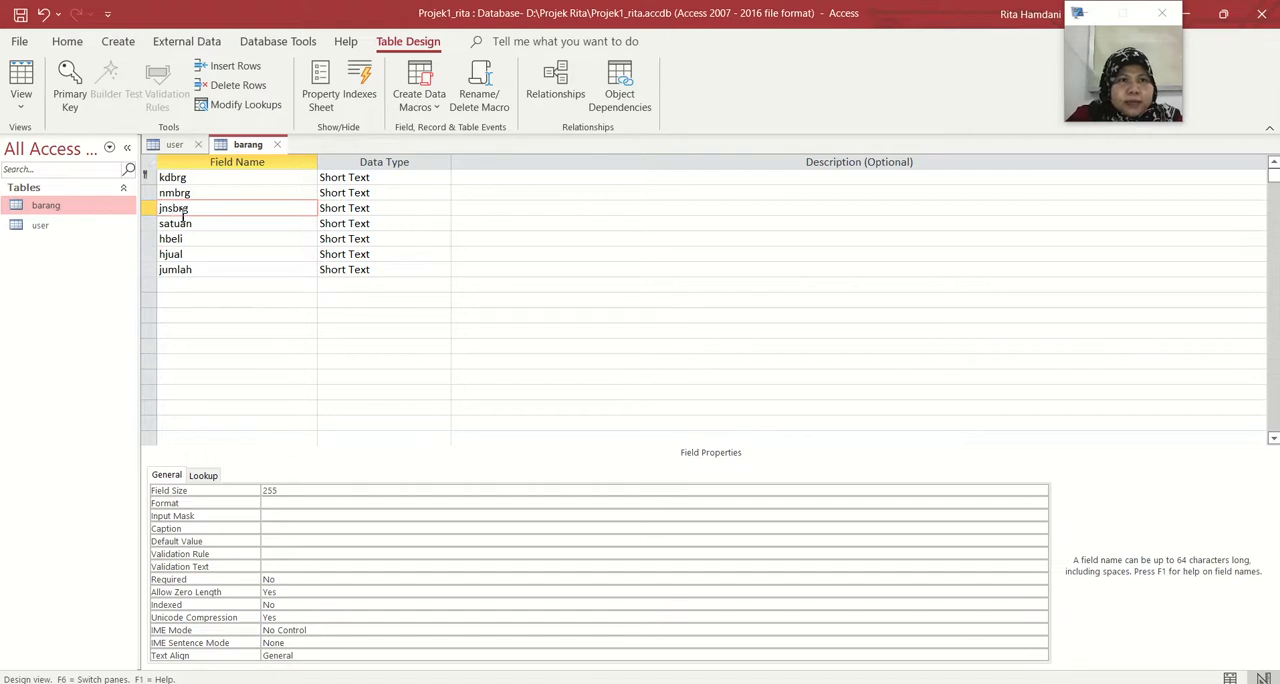
# Set the field size of jnsbrg to 20
pyautogui.click(358, 207)
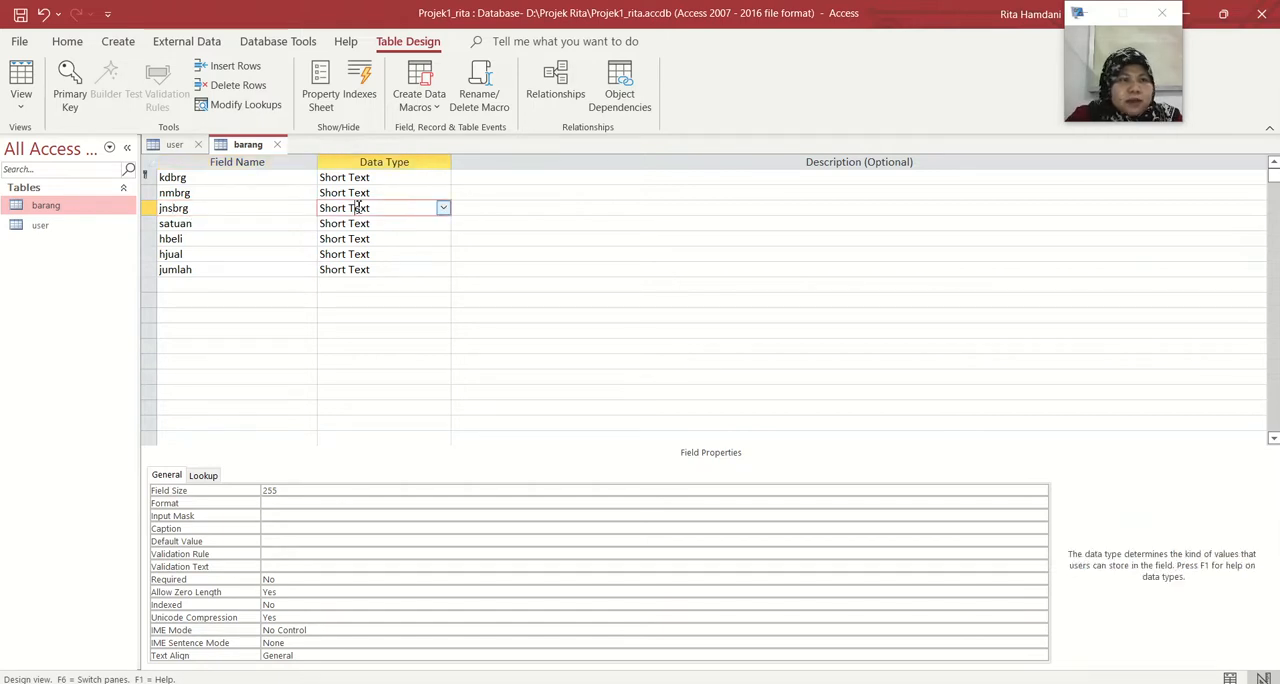
pyautogui.click(321, 489)
pyautogui.press('BackSpace')
pyautogui.press('BackSpace')
pyautogui.press('BackSpace')
pyautogui.write('20')
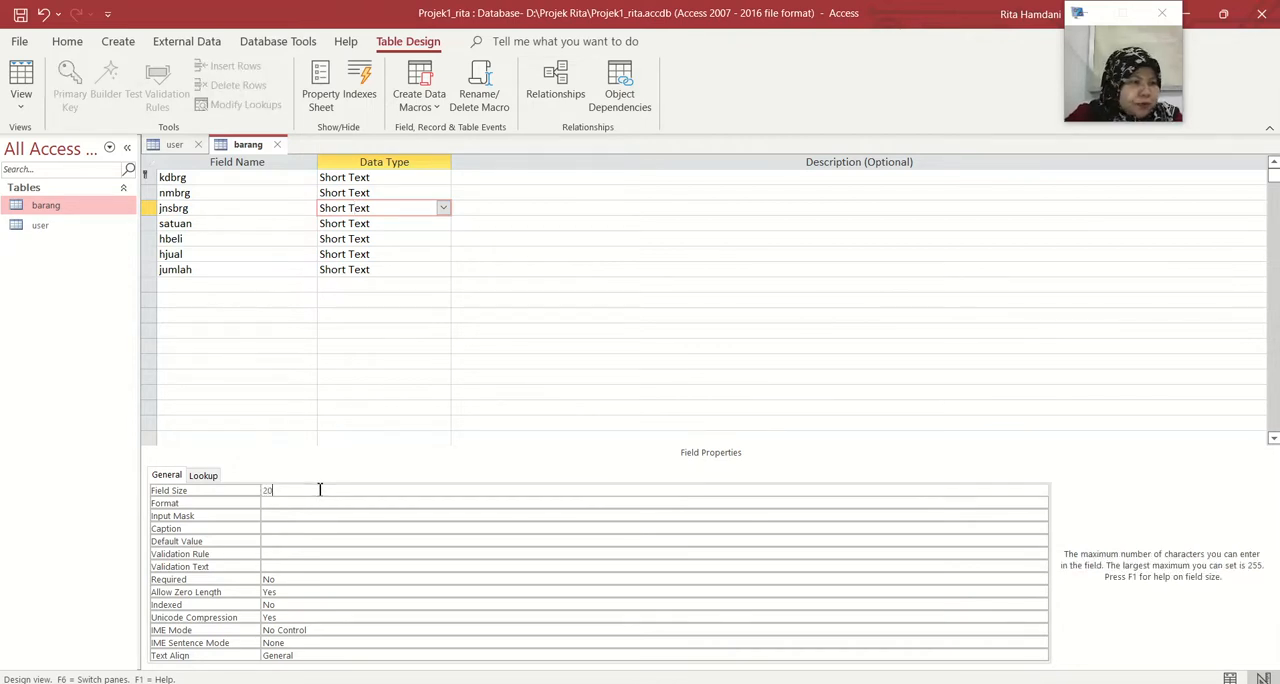
# Set the field size of satuan to 15
pyautogui.click(400, 222)
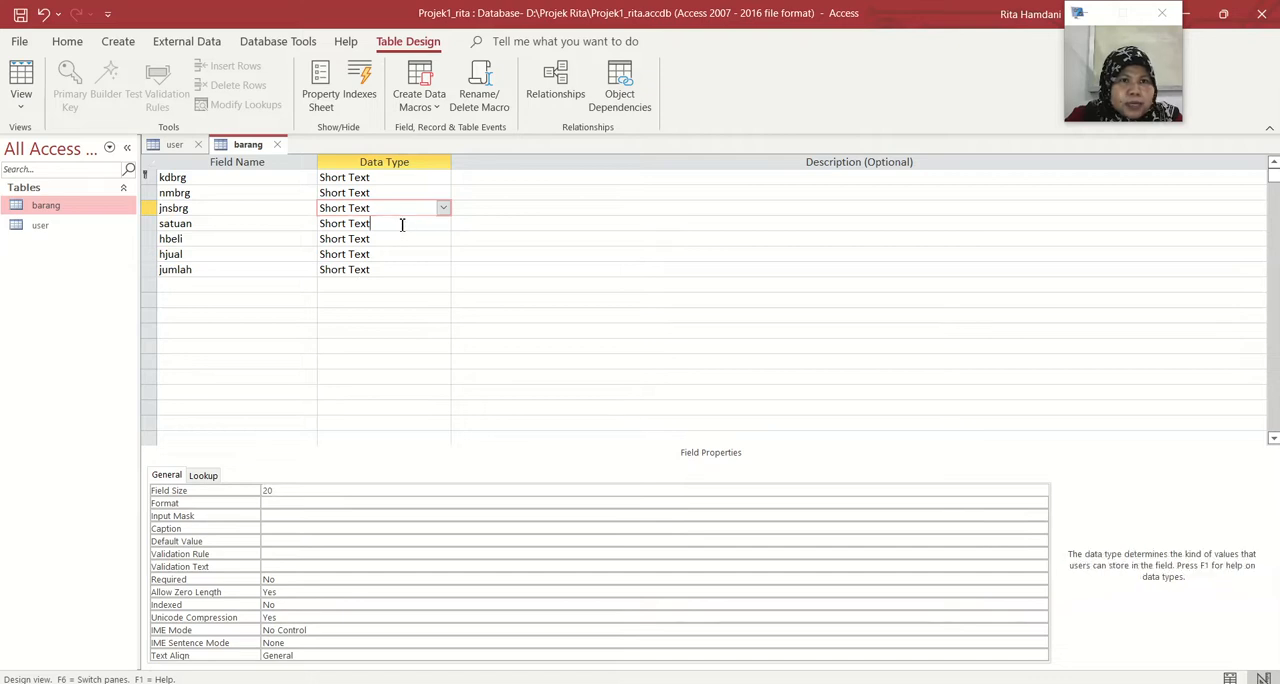
pyautogui.click(296, 492)
pyautogui.press('BackSpace')
pyautogui.press('BackSpace')
pyautogui.press('BackSpace')
pyautogui.write('15')
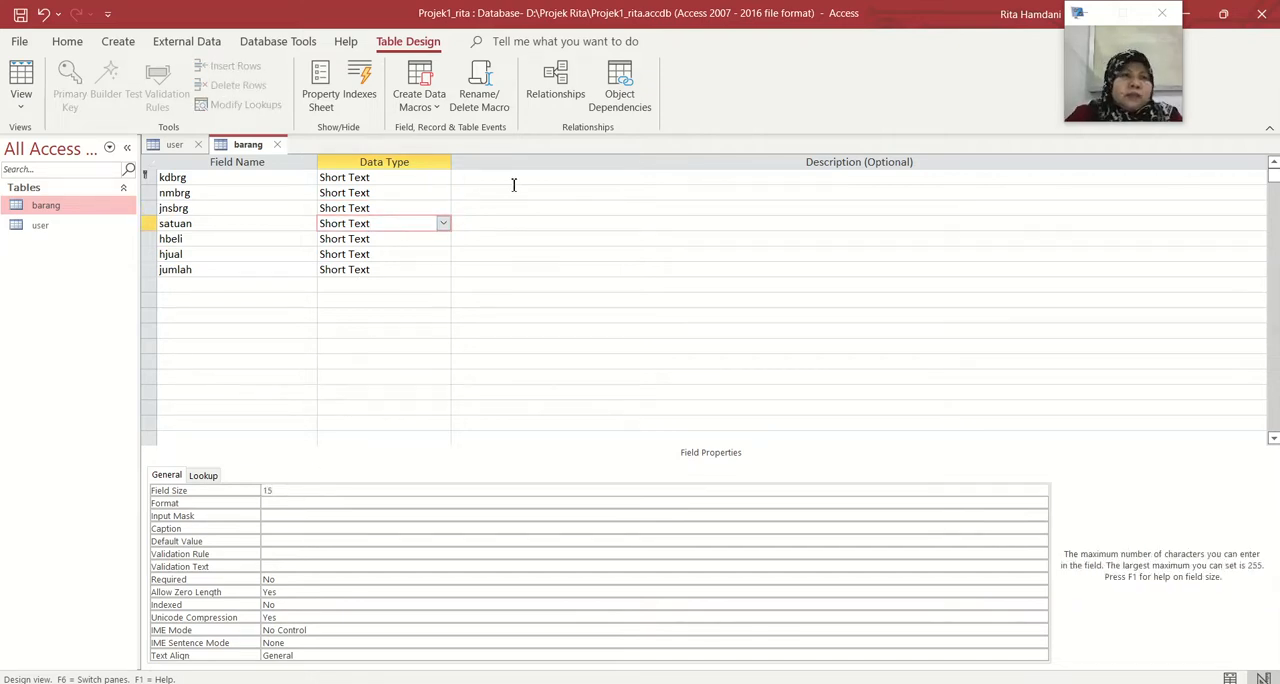
# Change the hbeli field's data type to Number and its field size to Integer
pyautogui.click(436, 244)
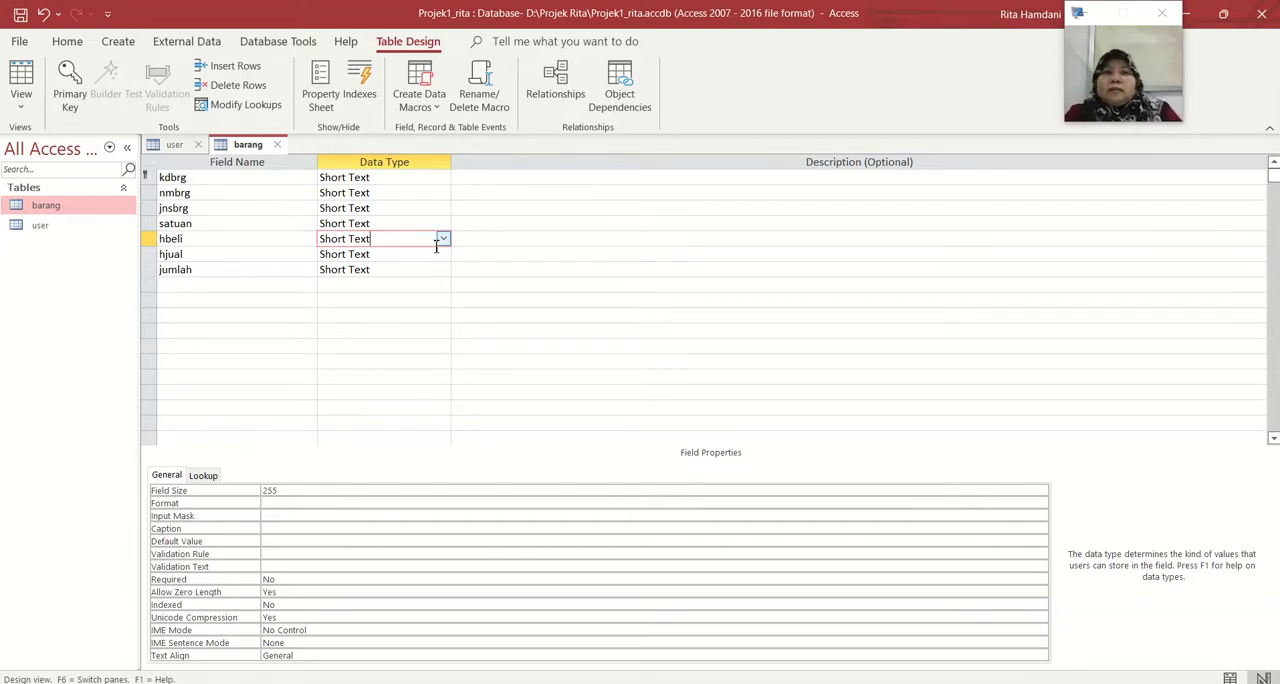
pyautogui.click(443, 239)
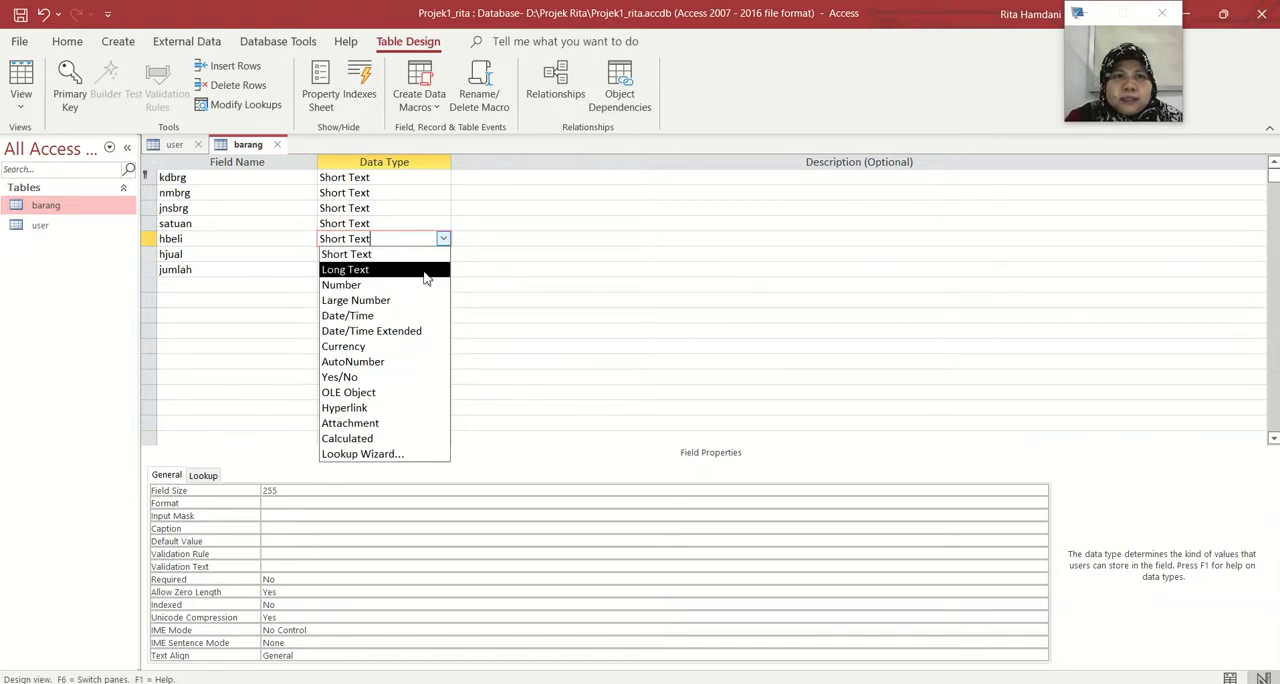
pyautogui.click(444, 241)
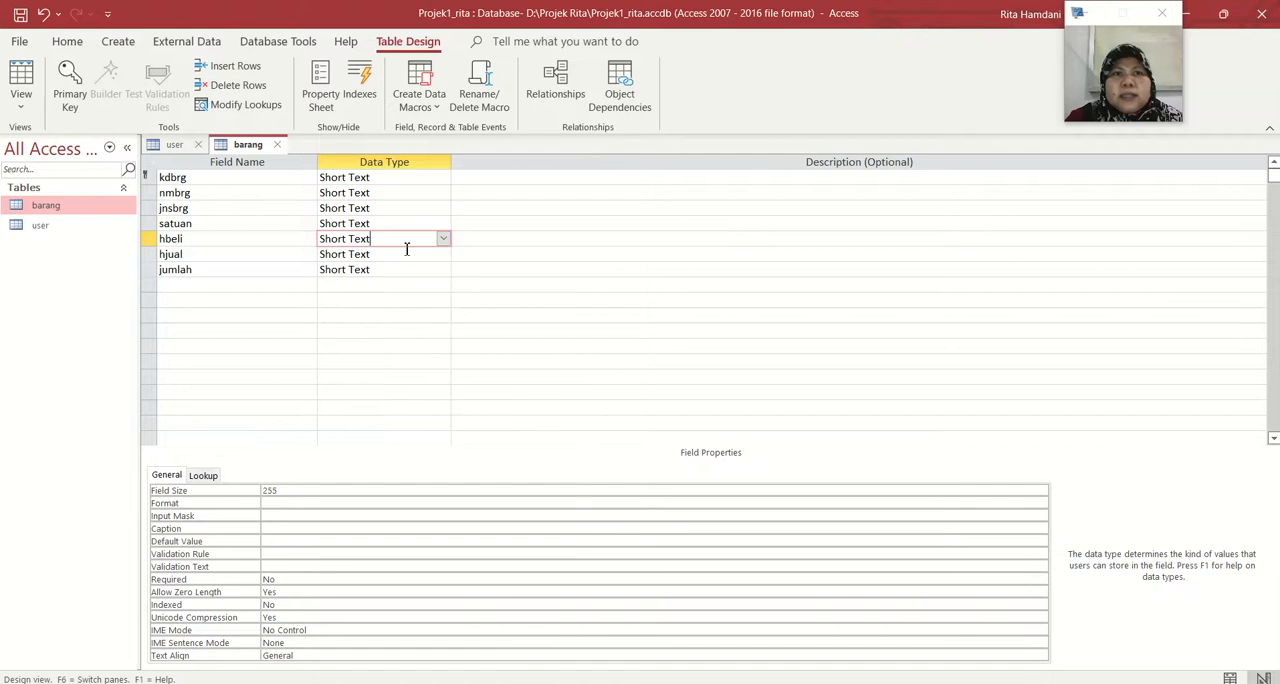
pyautogui.click(443, 239)
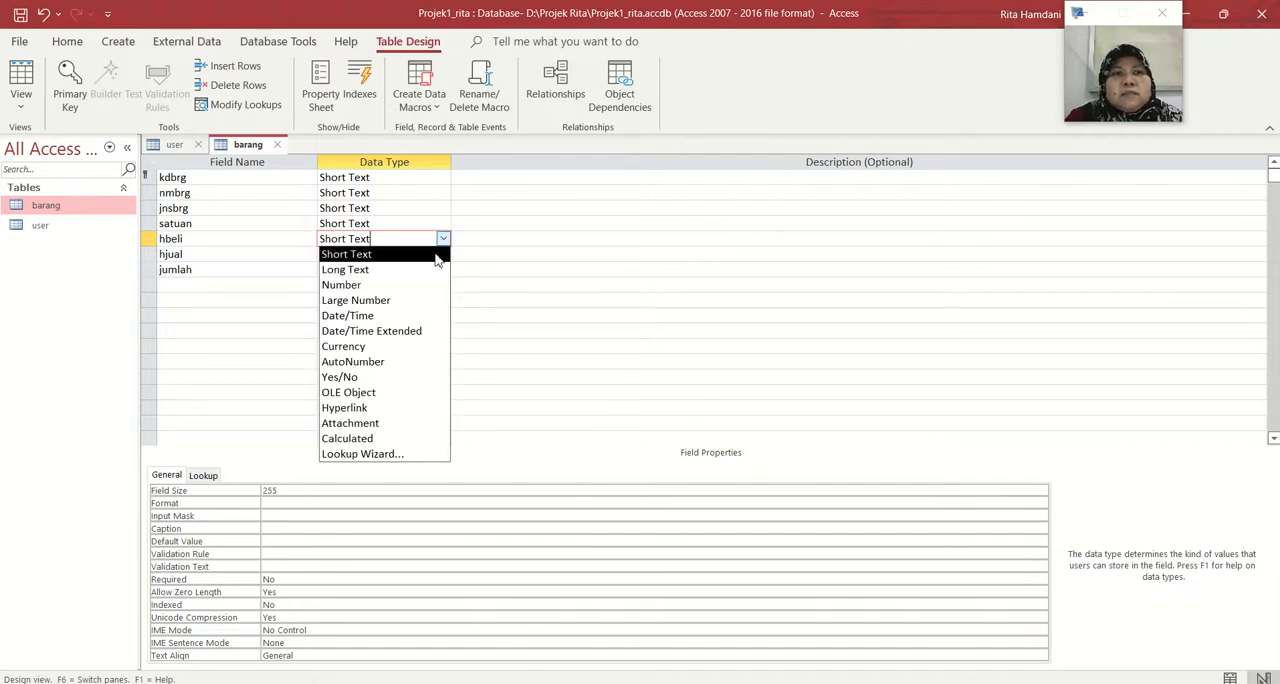
pyautogui.click(423, 289)
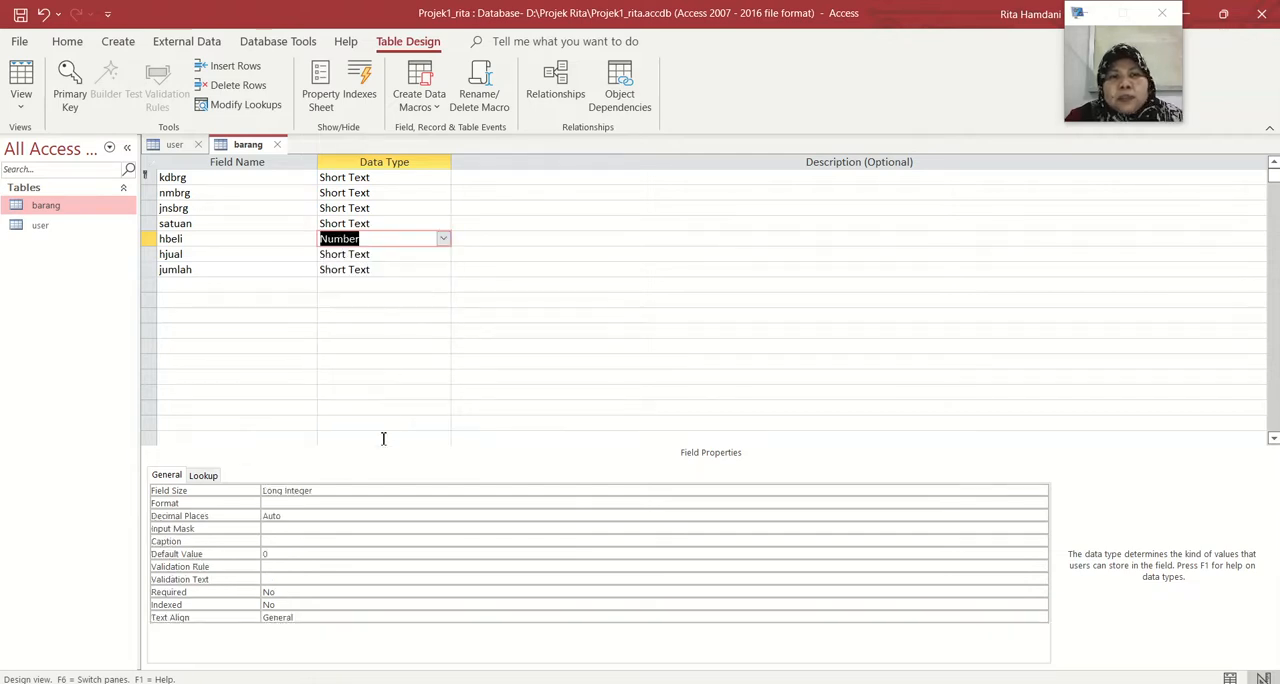
pyautogui.click(360, 490)
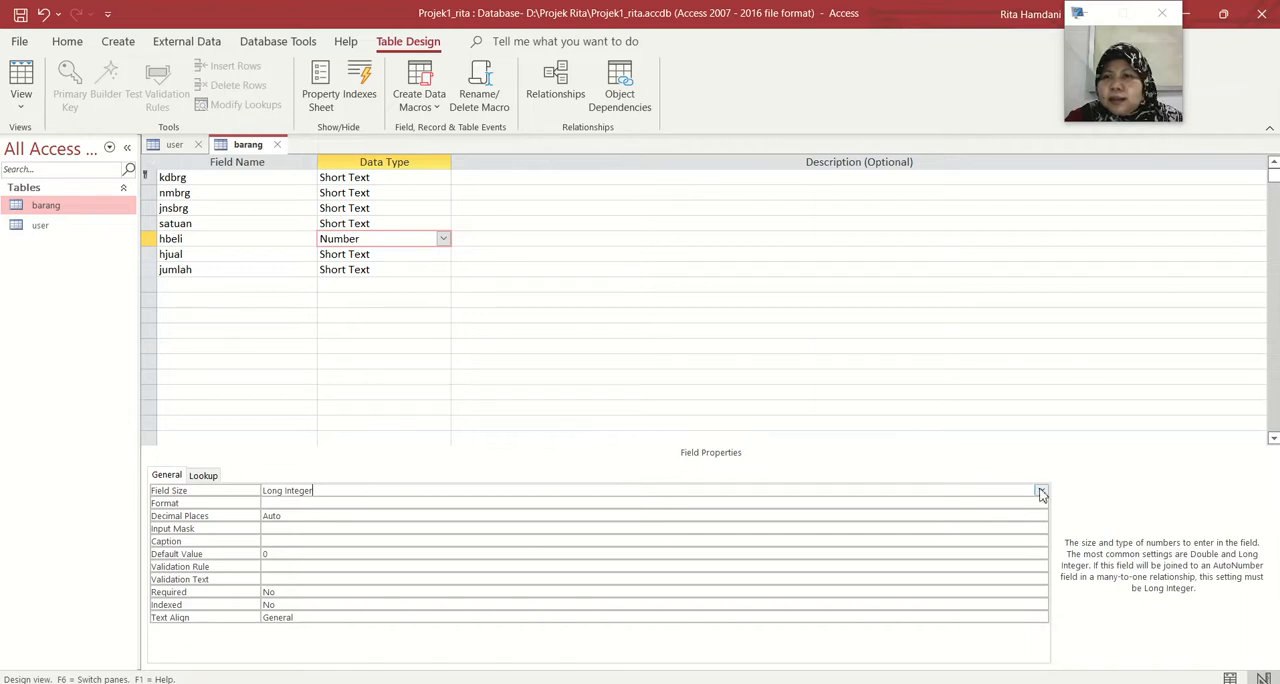
pyautogui.click(1041, 490)
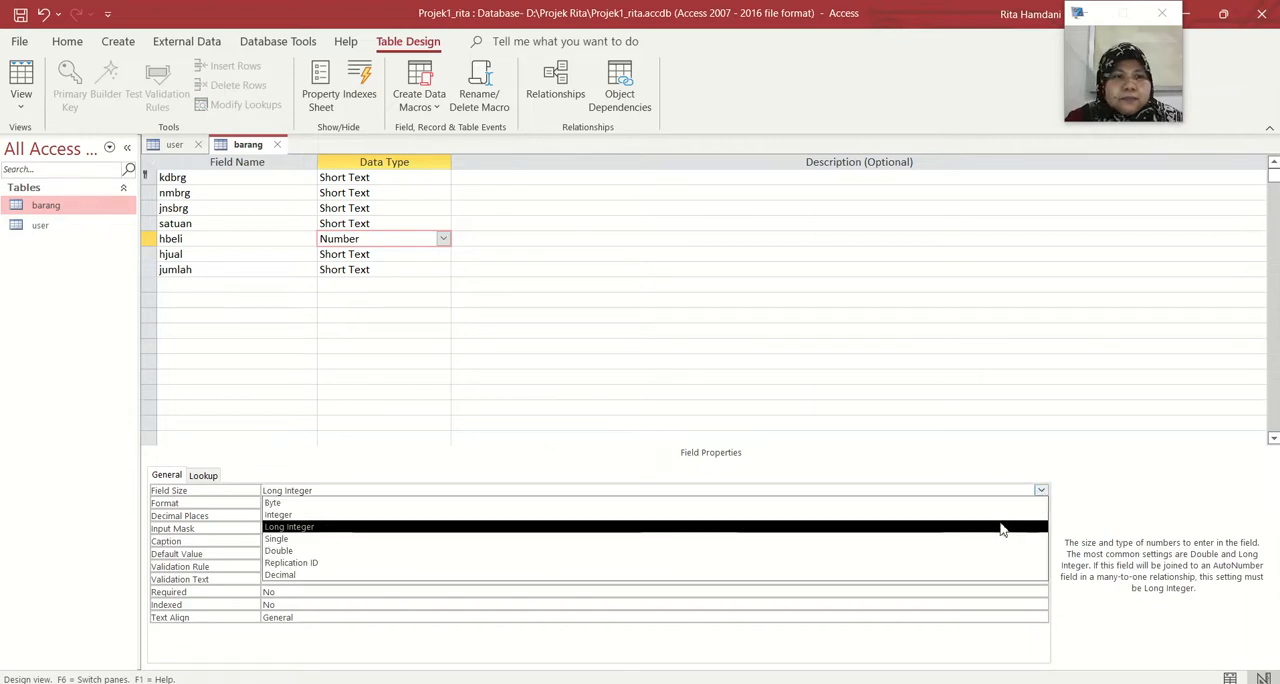
pyautogui.click(1000, 516)
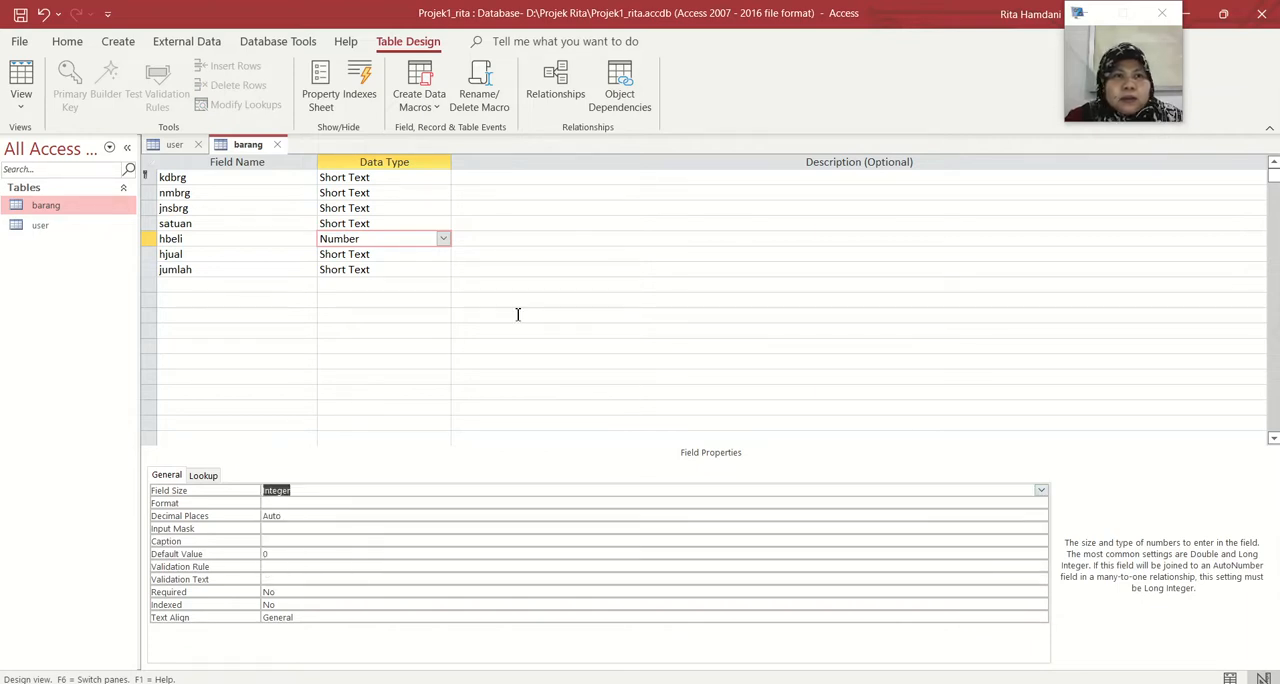
# Change the hjual field's data type to Number with the Integer field size
pyautogui.click(425, 252)
pyautogui.click(443, 254)
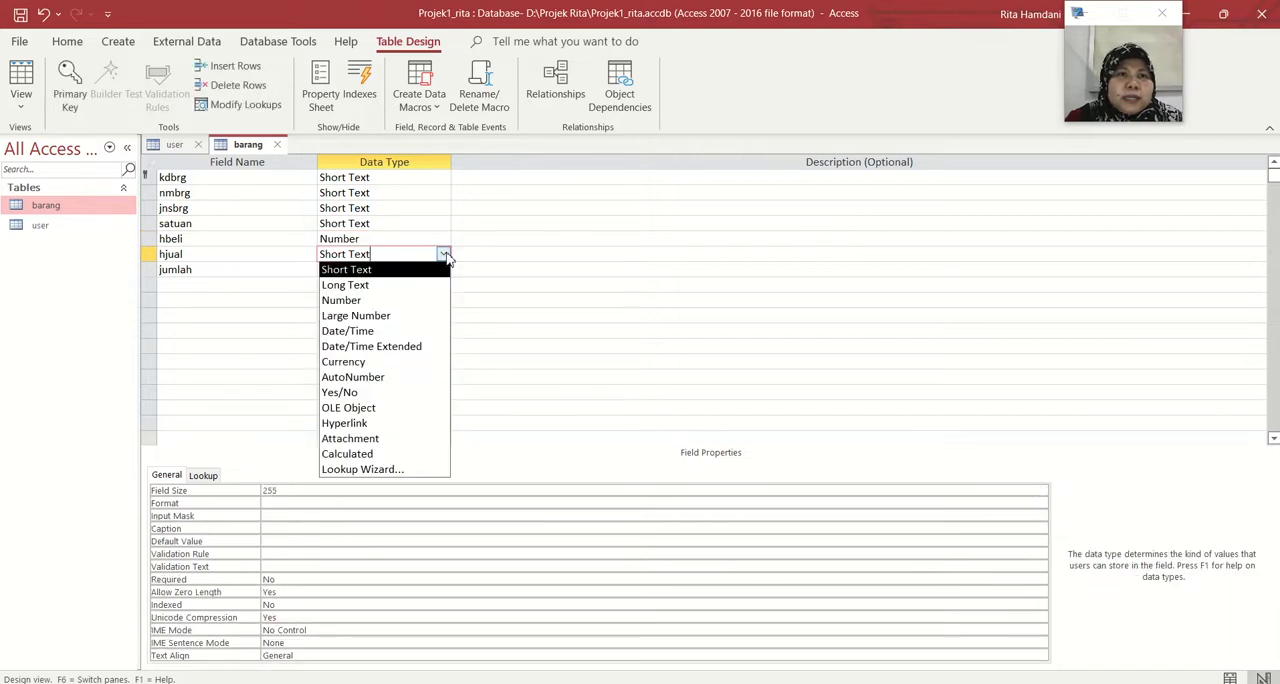
pyautogui.click(430, 300)
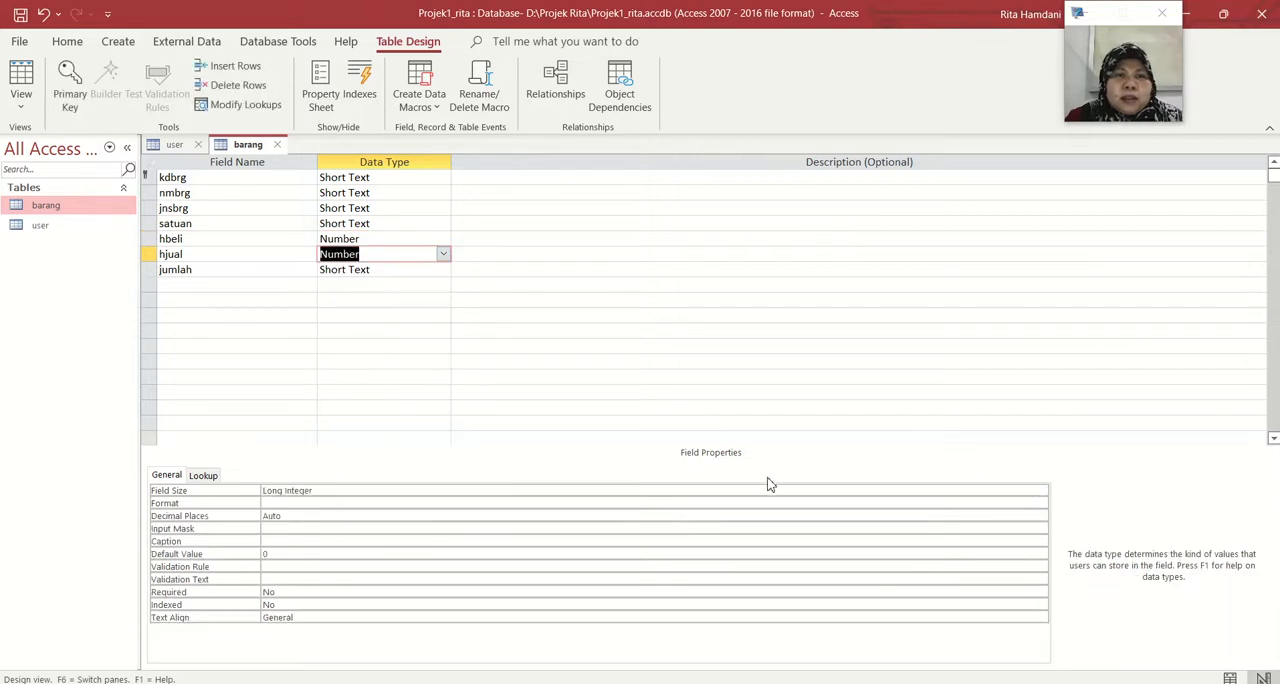
pyautogui.click(962, 490)
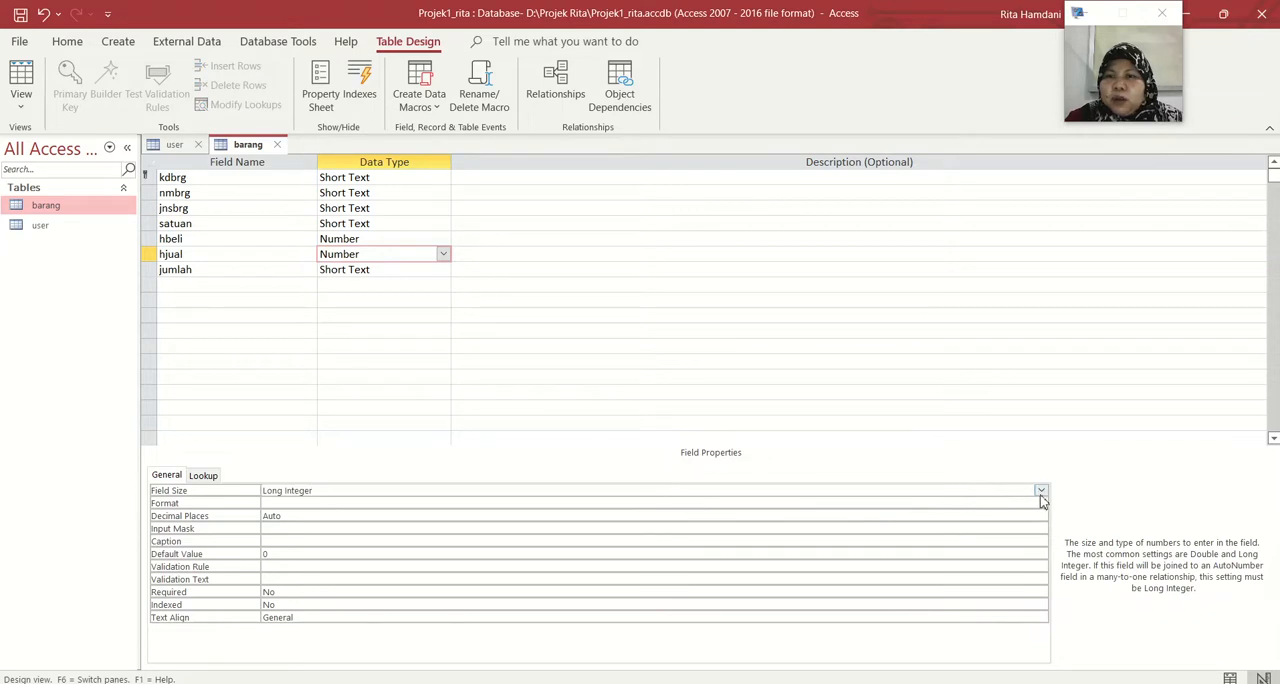
pyautogui.click(1041, 490)
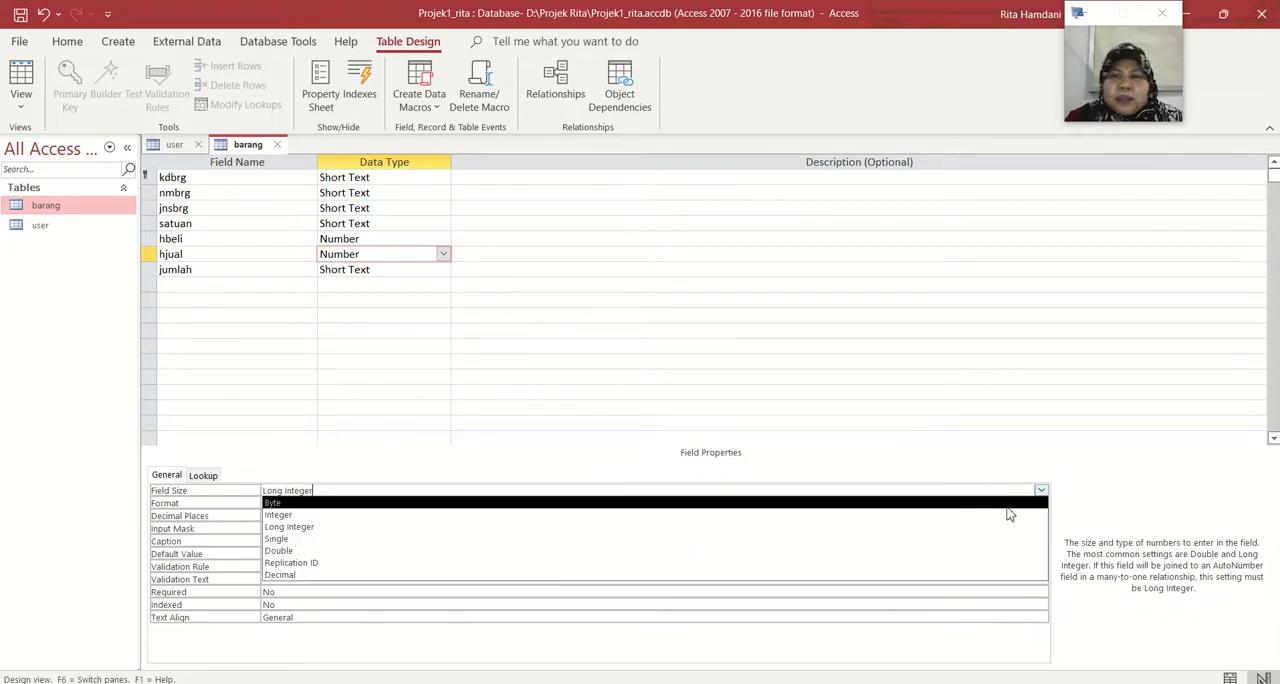
pyautogui.click(526, 519)
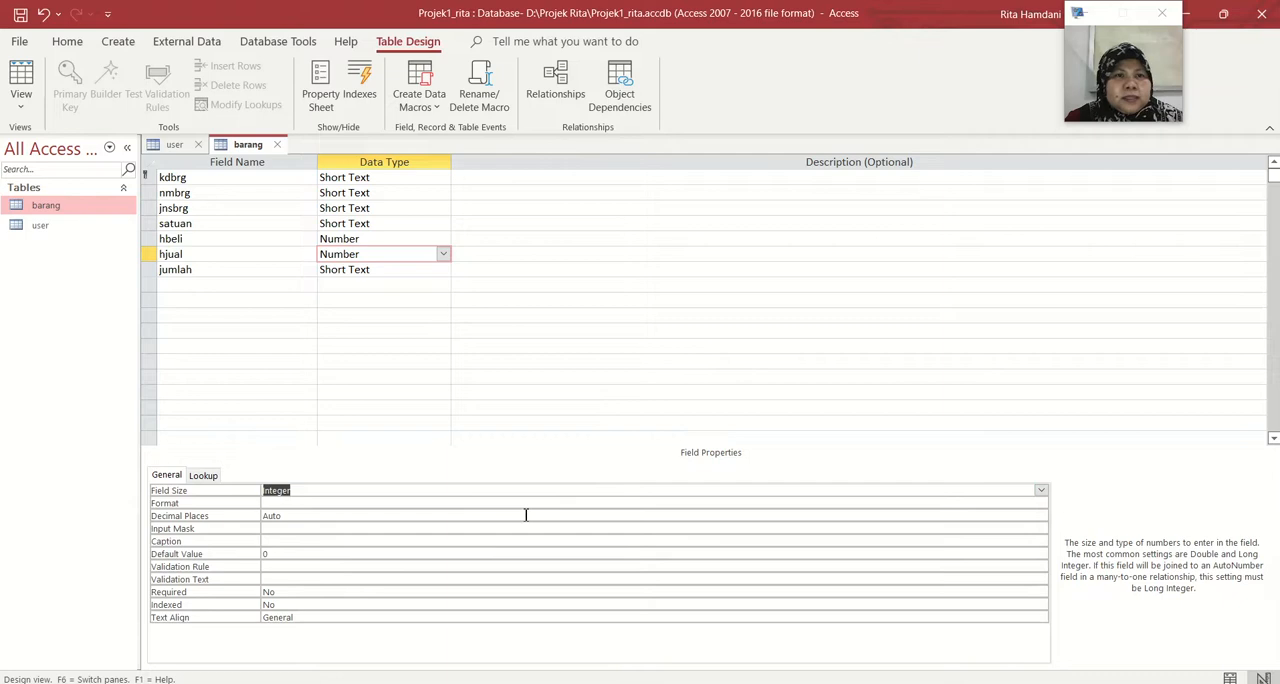
# Change the jumlah field's data type to Number and set its field size to Integer
pyautogui.click(399, 271)
pyautogui.click(443, 270)
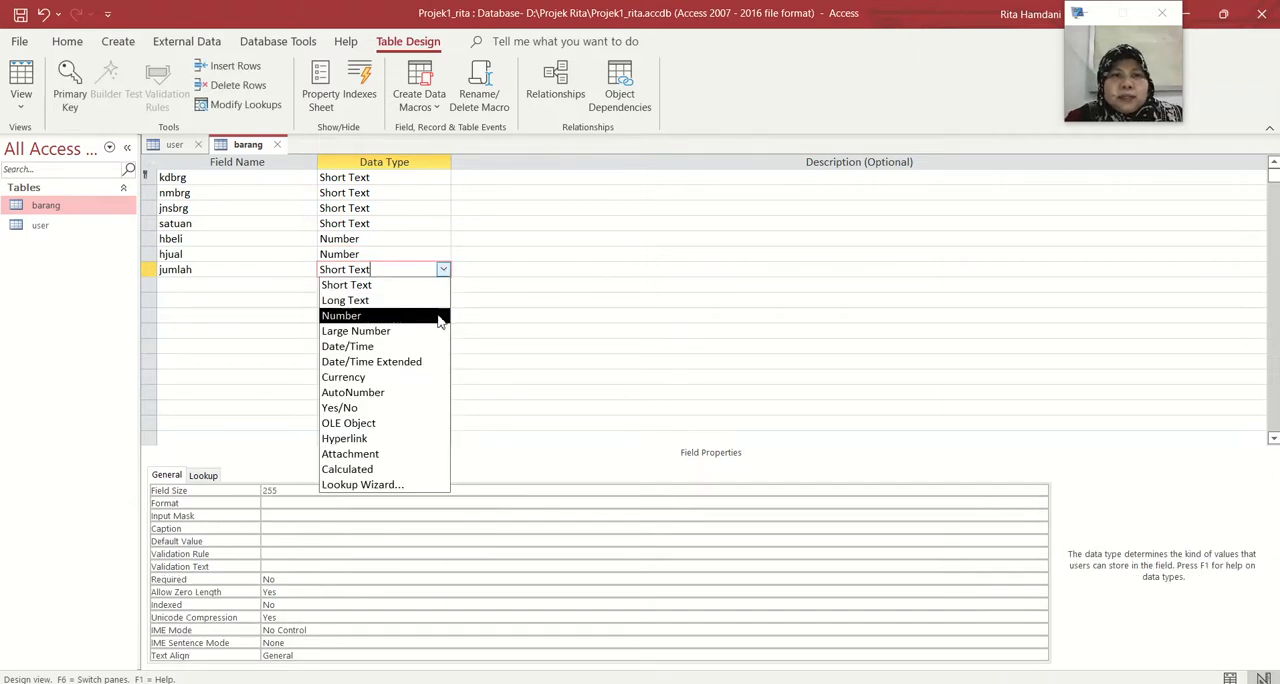
pyautogui.click(440, 316)
pyautogui.click(380, 492)
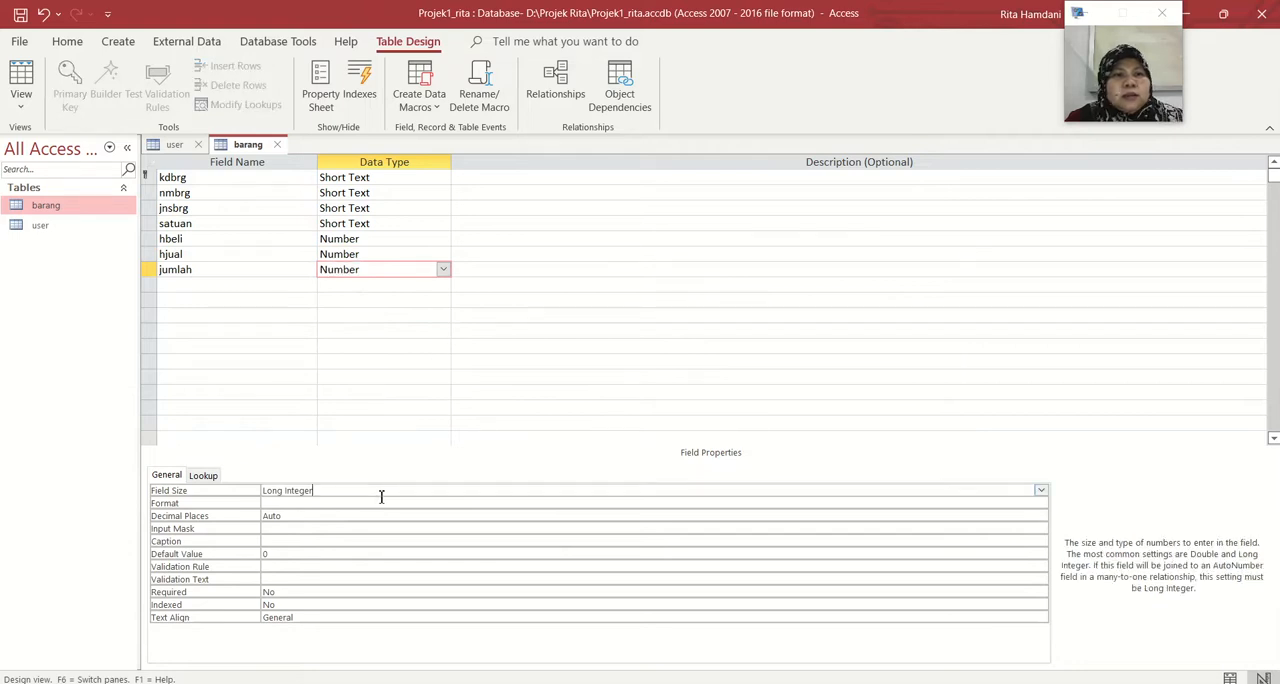
pyautogui.click(1041, 490)
pyautogui.click(1001, 518)
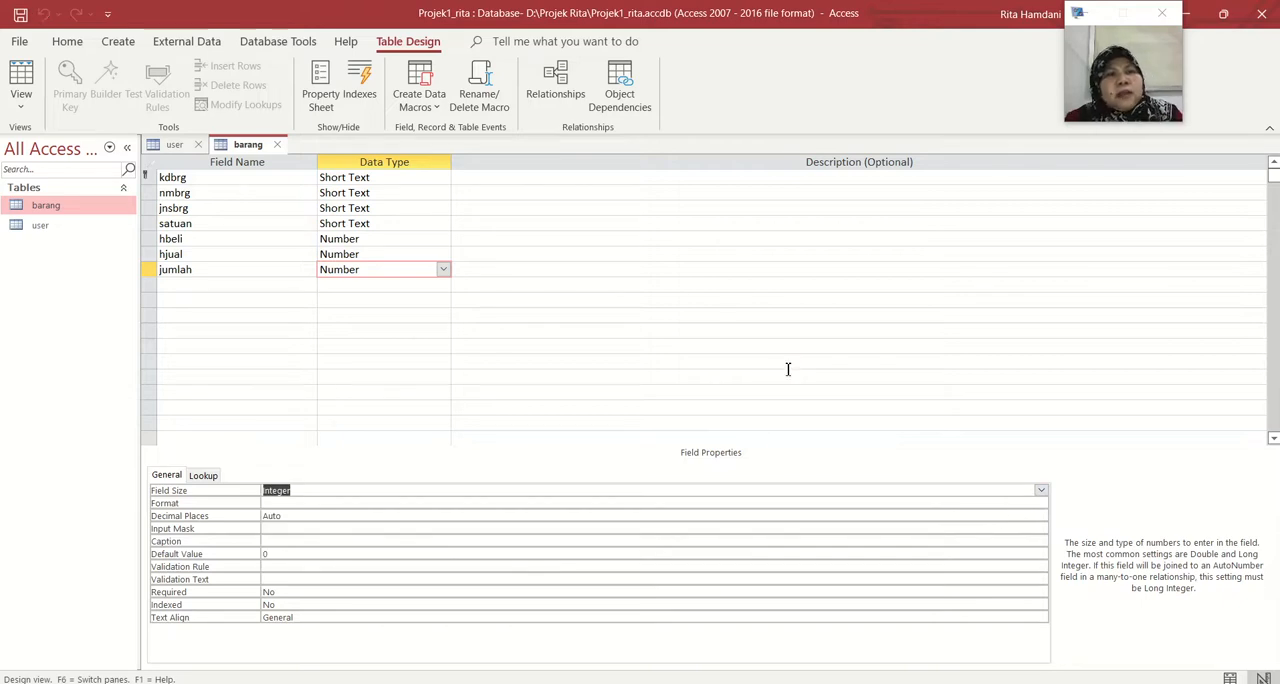
# Create a new table and open it in Design View, saving it under the name faktur
pyautogui.click(117, 41)
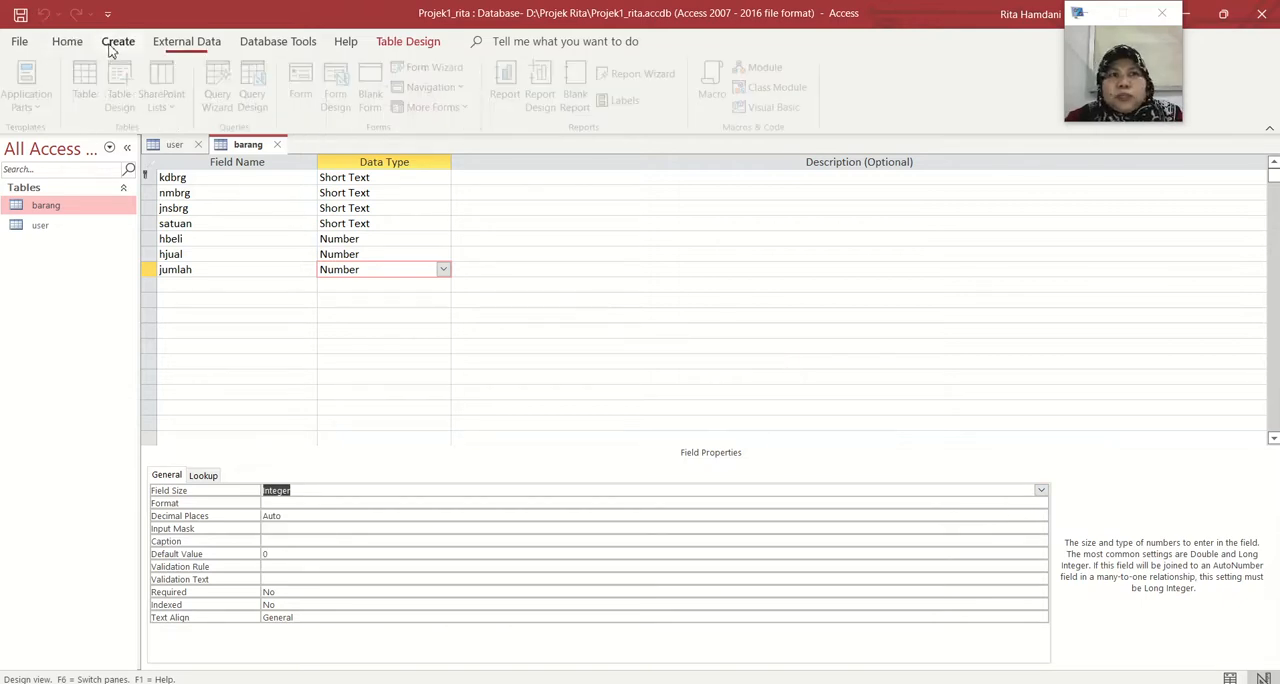
pyautogui.click(89, 82)
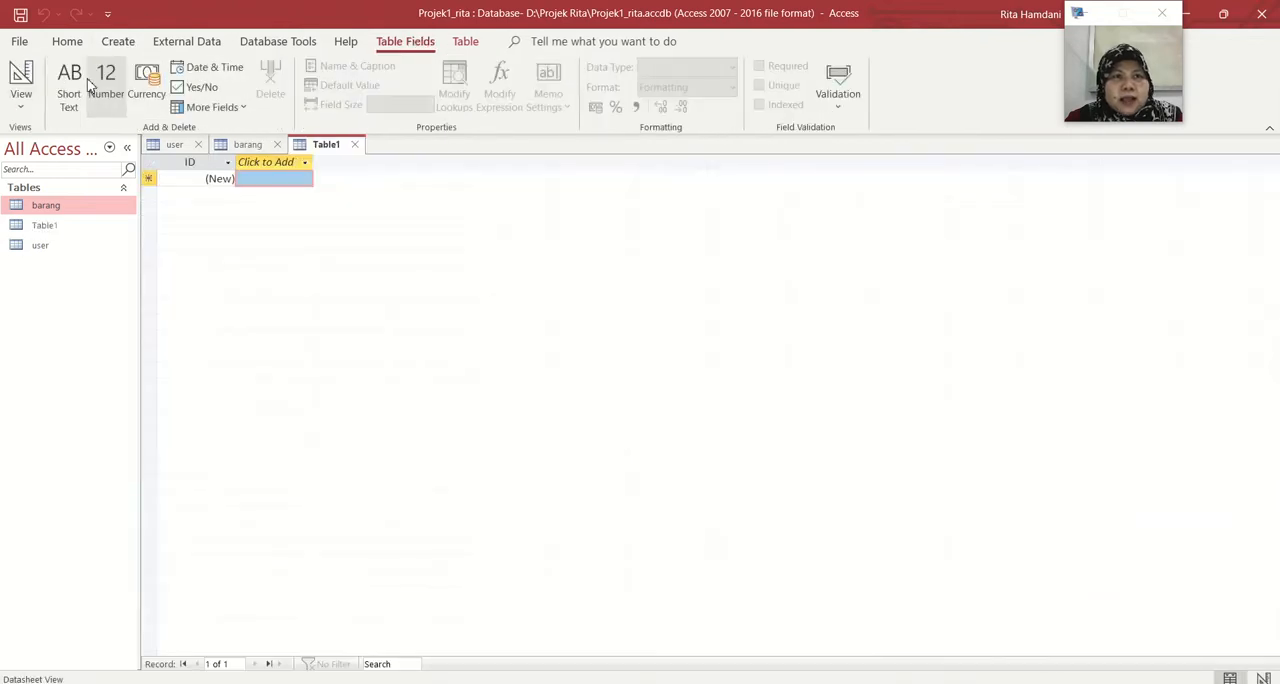
pyautogui.rightClick(52, 227)
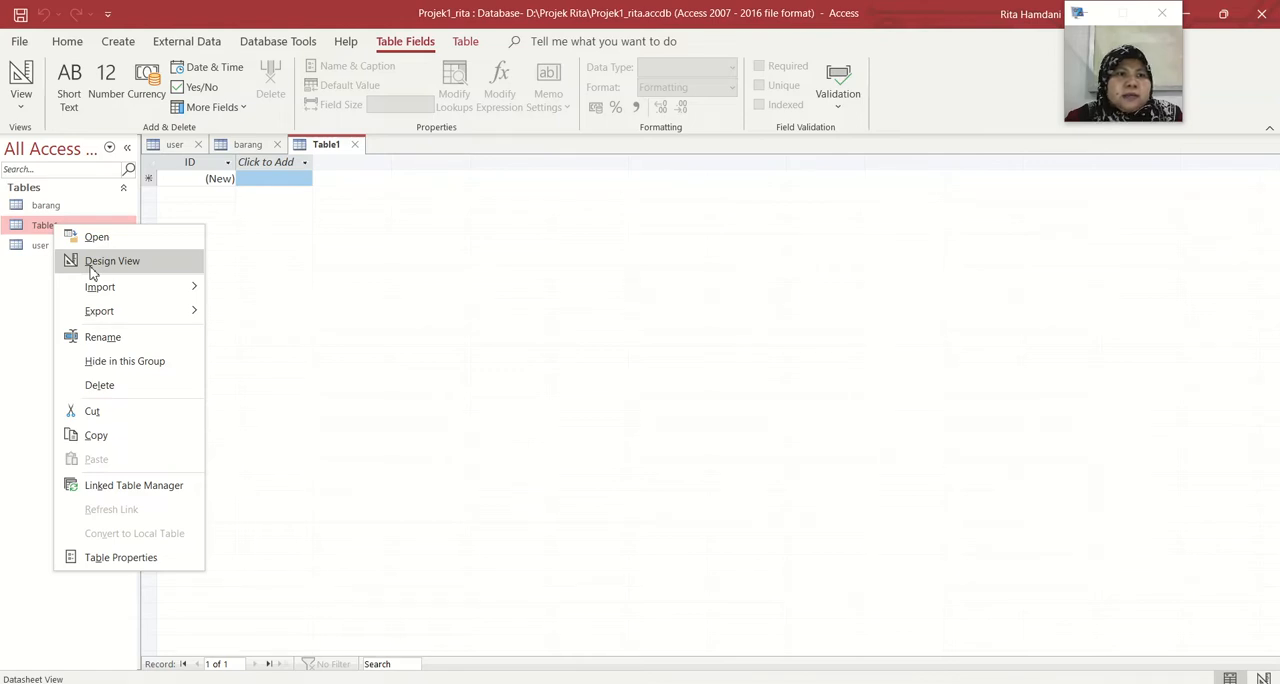
pyautogui.click(92, 270)
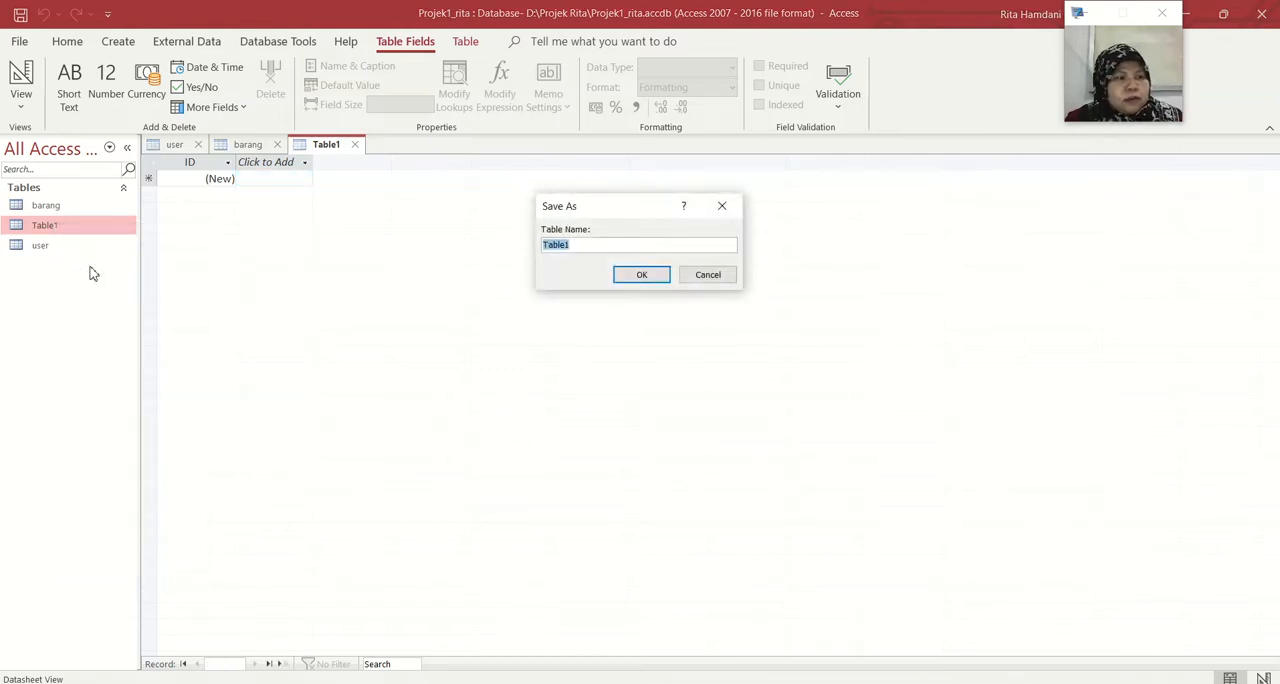
pyautogui.write('faktur')
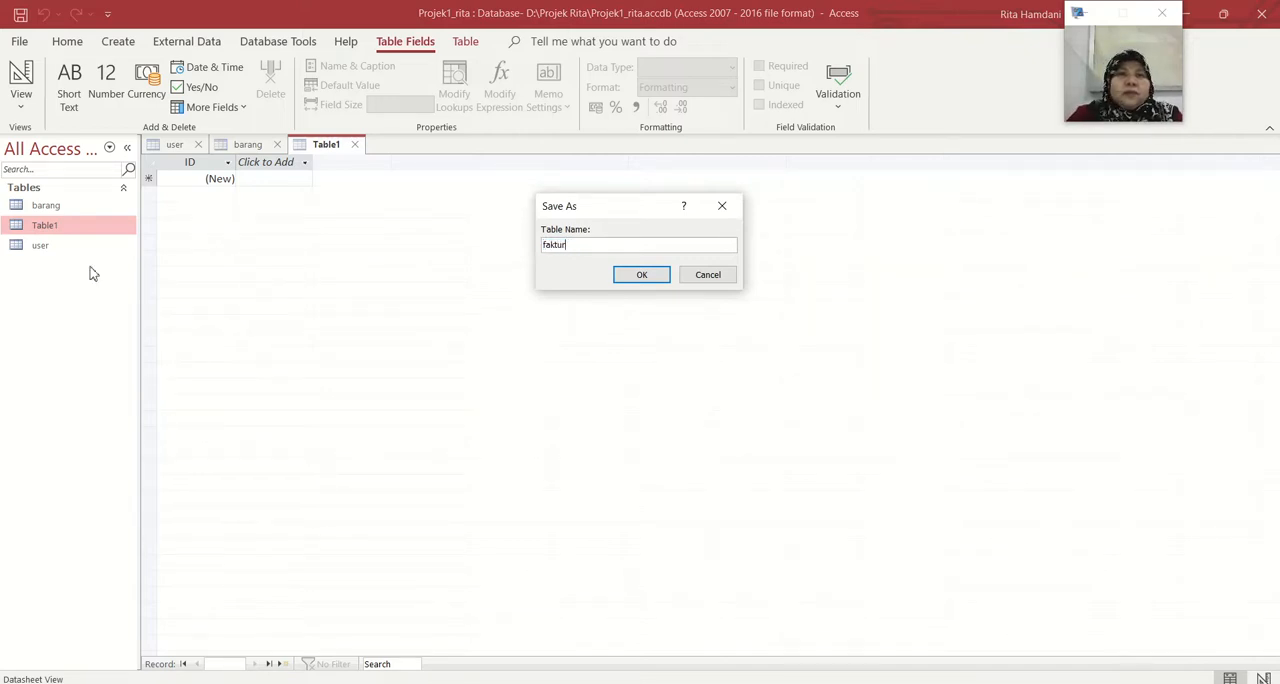
pyautogui.press('Return')
# Name the faktur table's first field nofaktur and add the fields tanggal, totalbayar and kduser below it
pyautogui.write('nofaktur')
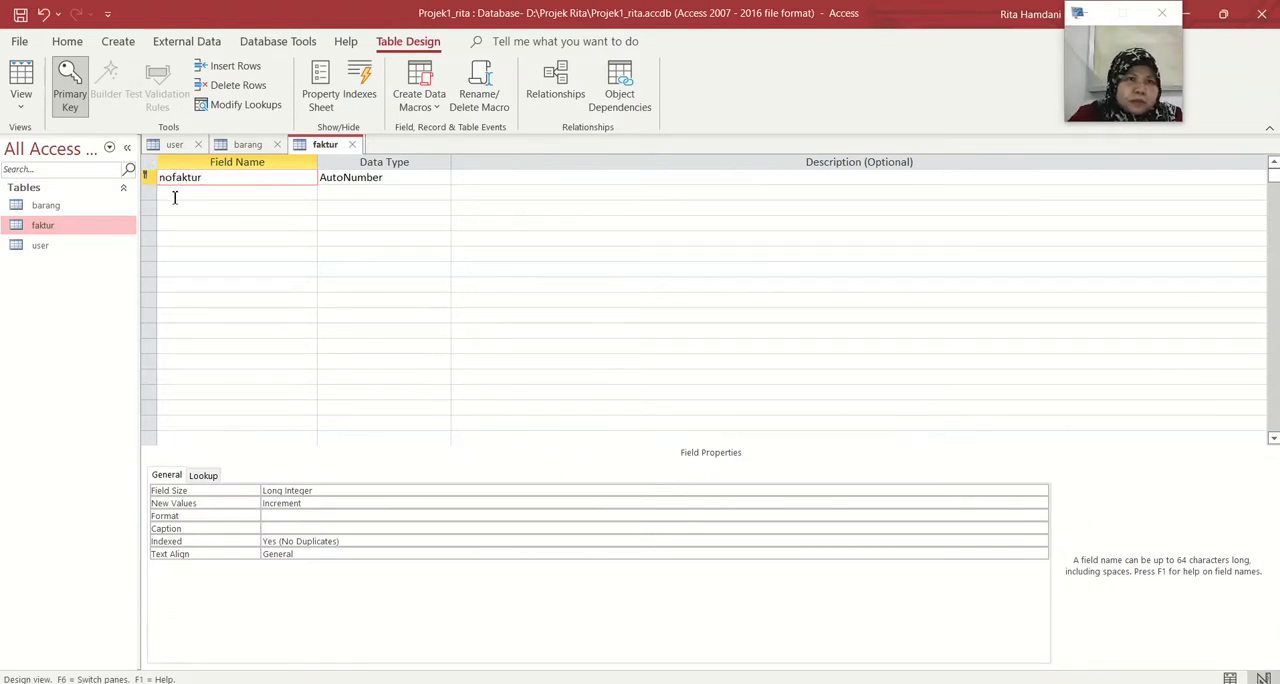
pyautogui.click(174, 194)
pyautogui.write('tanggal')
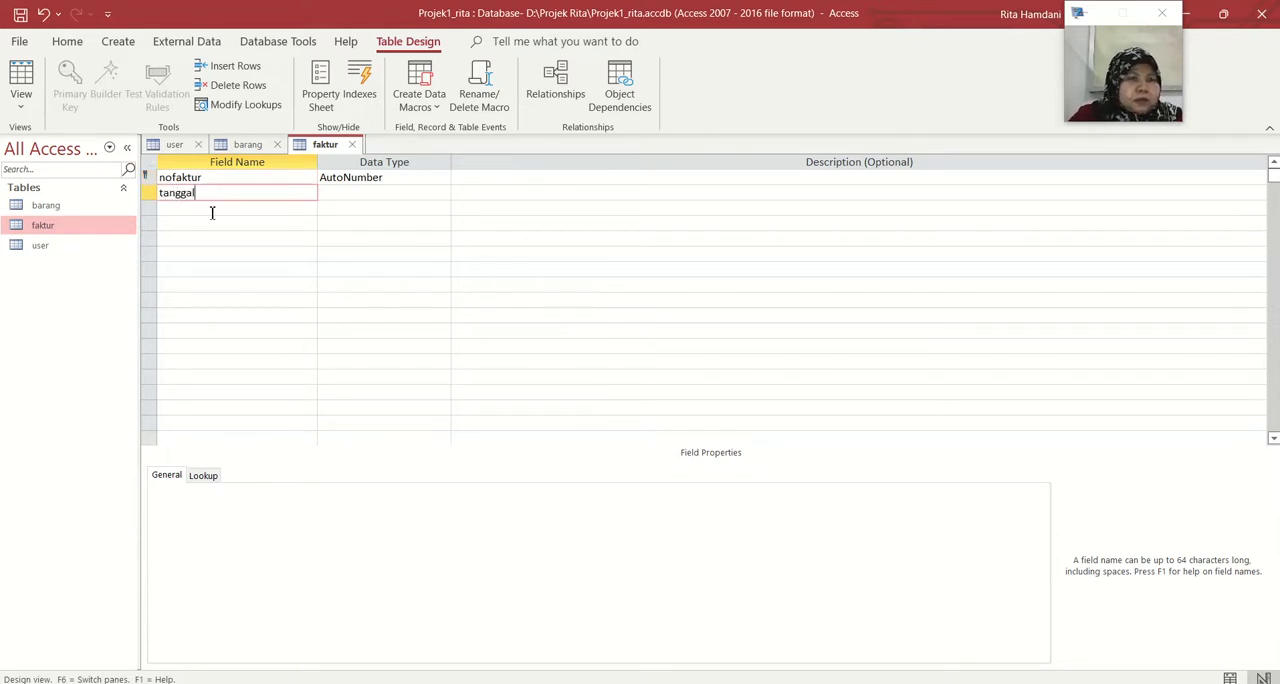
pyautogui.click(213, 208)
pyautogui.write('total')
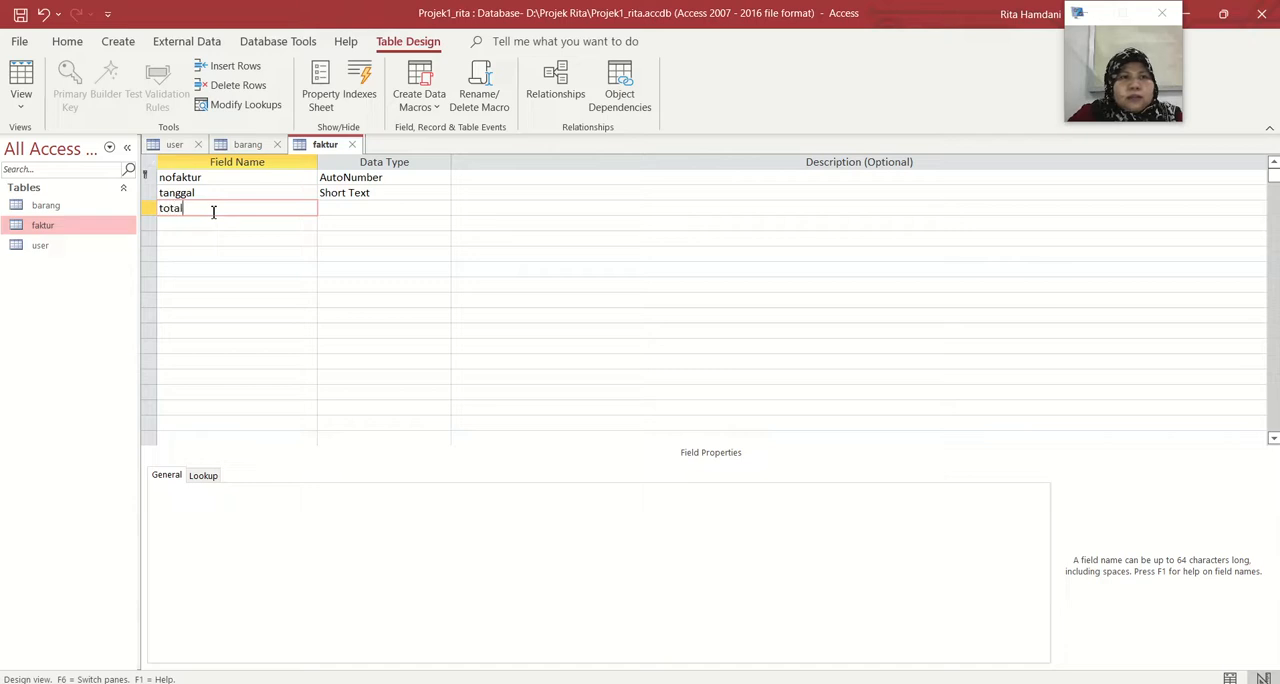
pyautogui.write('bayar')
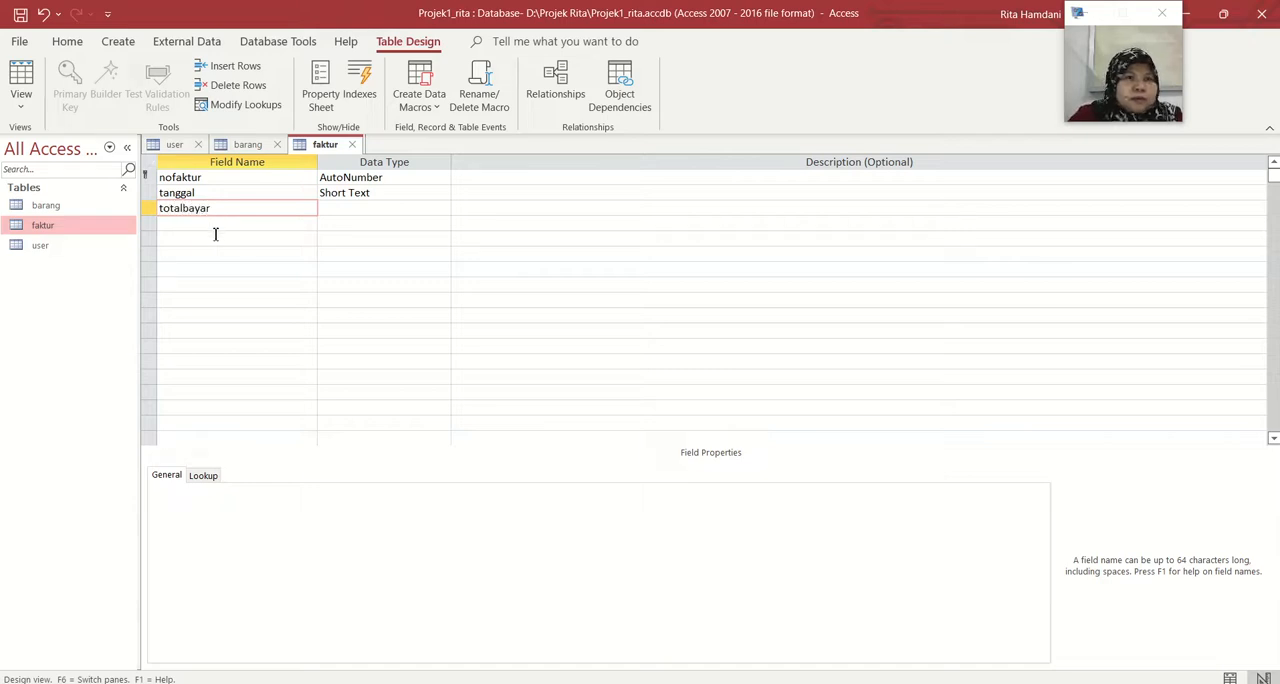
pyautogui.click(214, 227)
pyautogui.write('kduser')
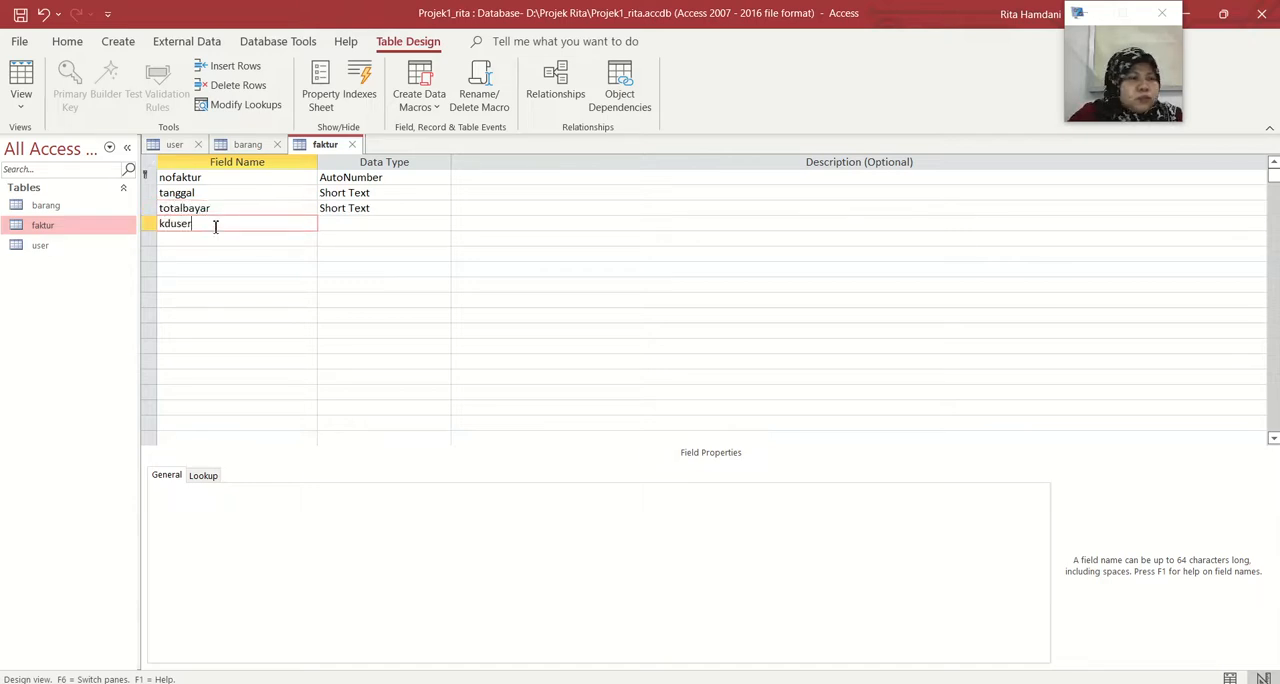
# Change the nofaktur field's data type to Short Text and clear its default field size for a new value
pyautogui.click(405, 177)
pyautogui.click(442, 178)
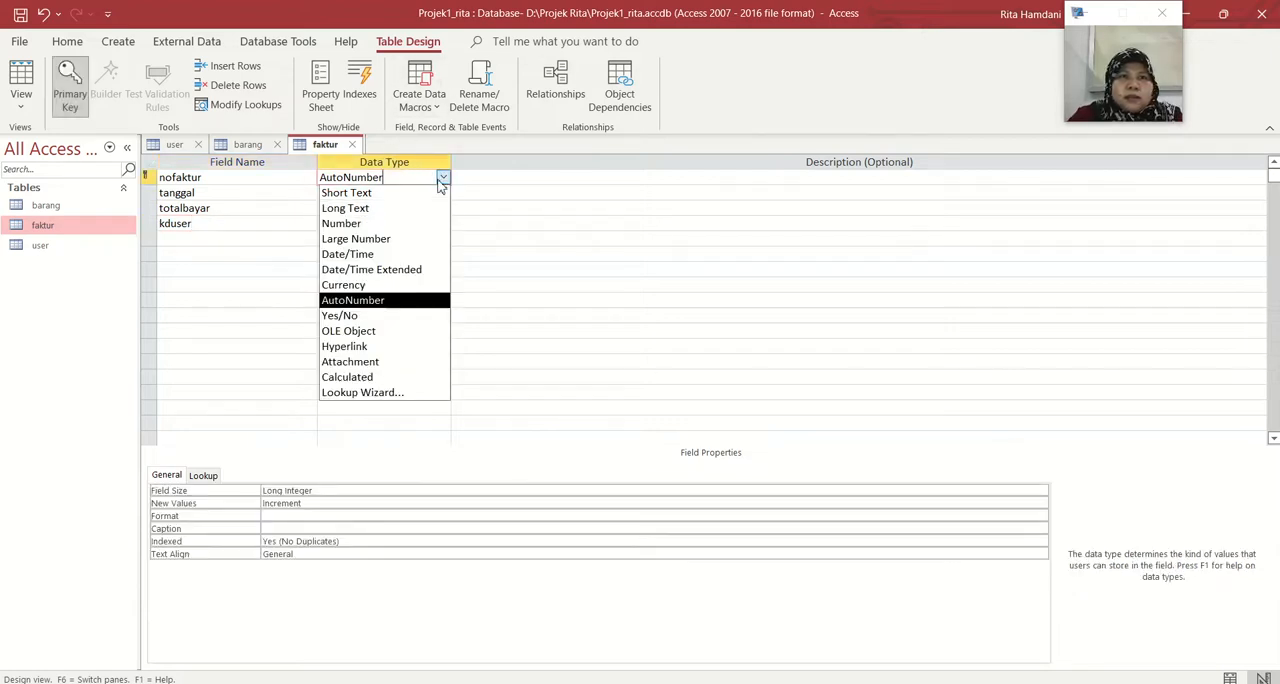
pyautogui.click(430, 193)
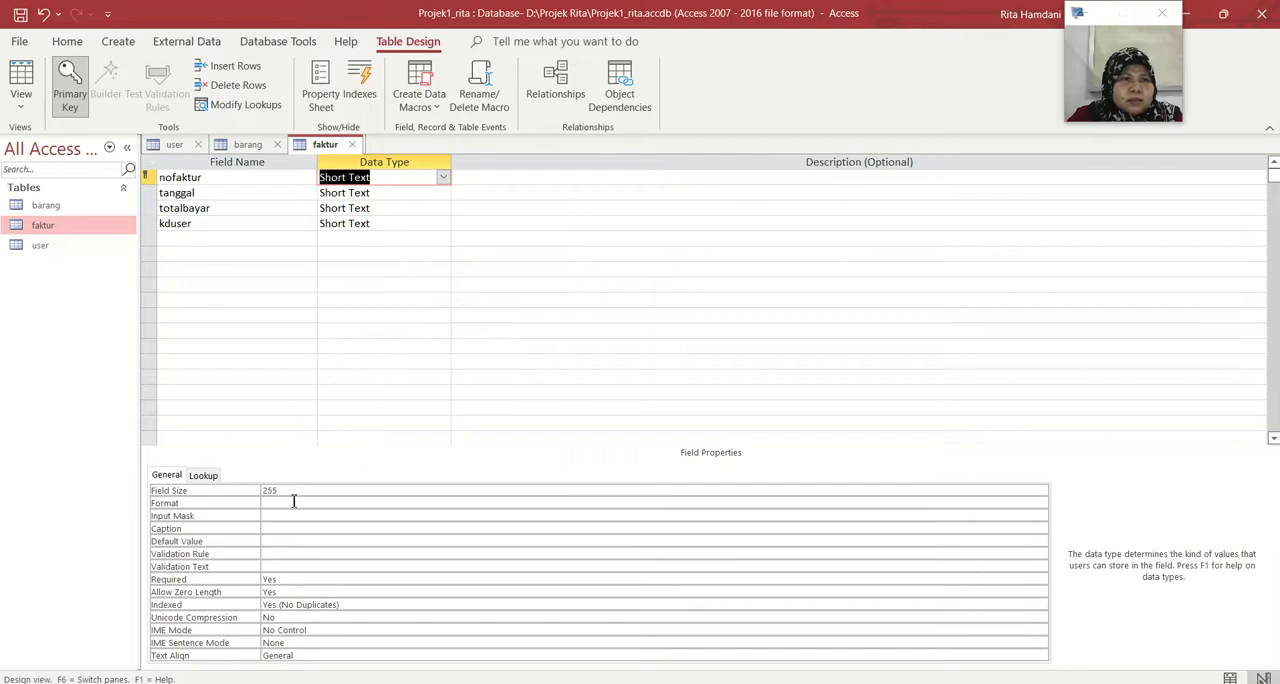
pyautogui.click(293, 489)
pyautogui.press('BackSpace')
pyautogui.press('BackSpace')
pyautogui.press('BackSpace')
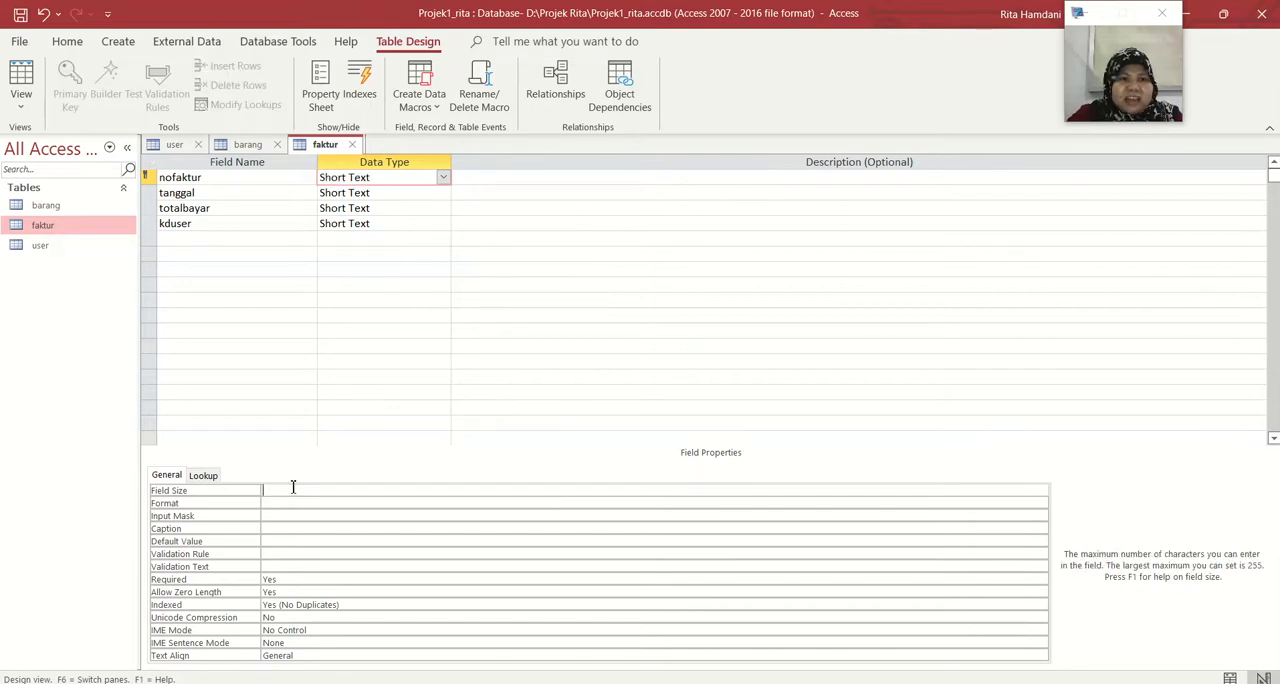
# Set the data type of tanggal to Date/Time and that of totalbayar to Number
pyautogui.click(411, 196)
pyautogui.click(443, 192)
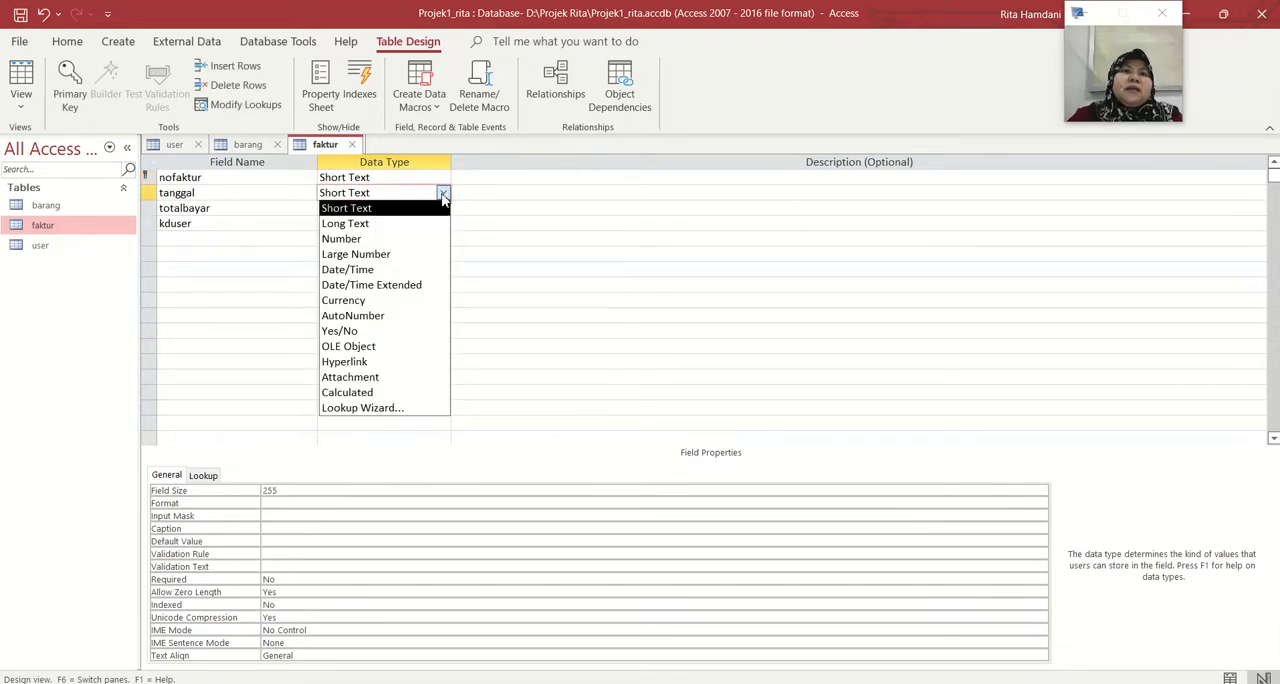
pyautogui.click(424, 270)
pyautogui.click(381, 211)
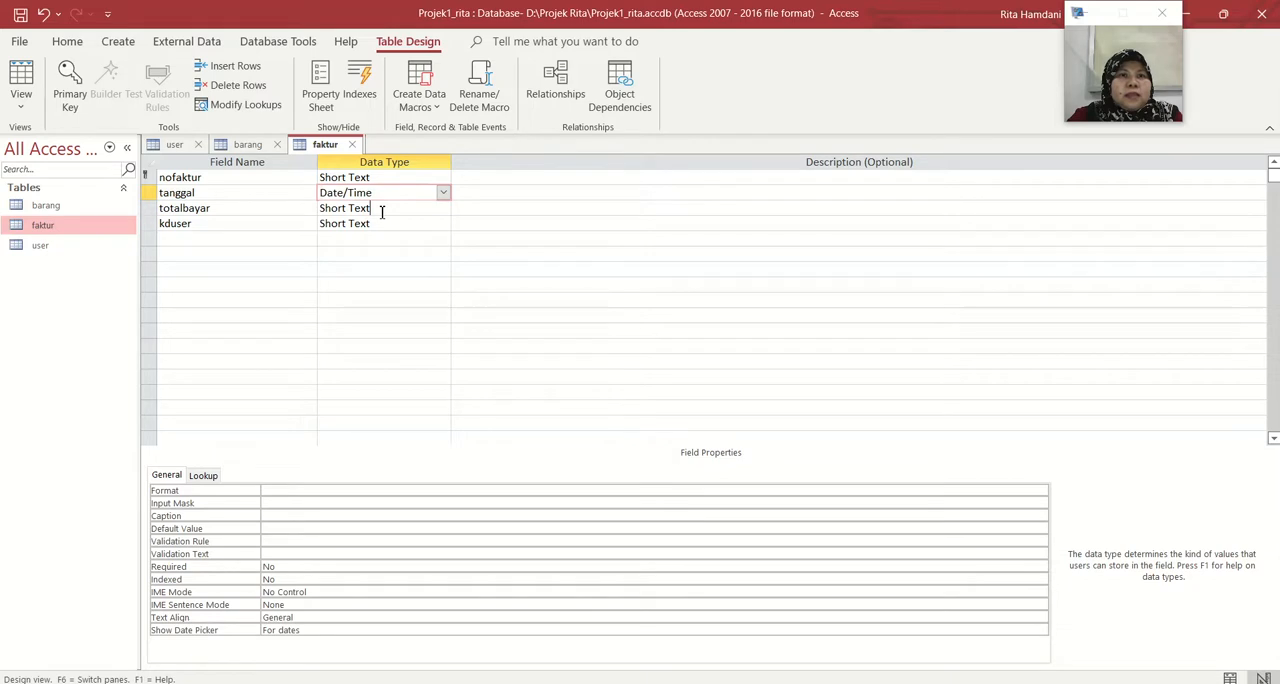
pyautogui.click(443, 208)
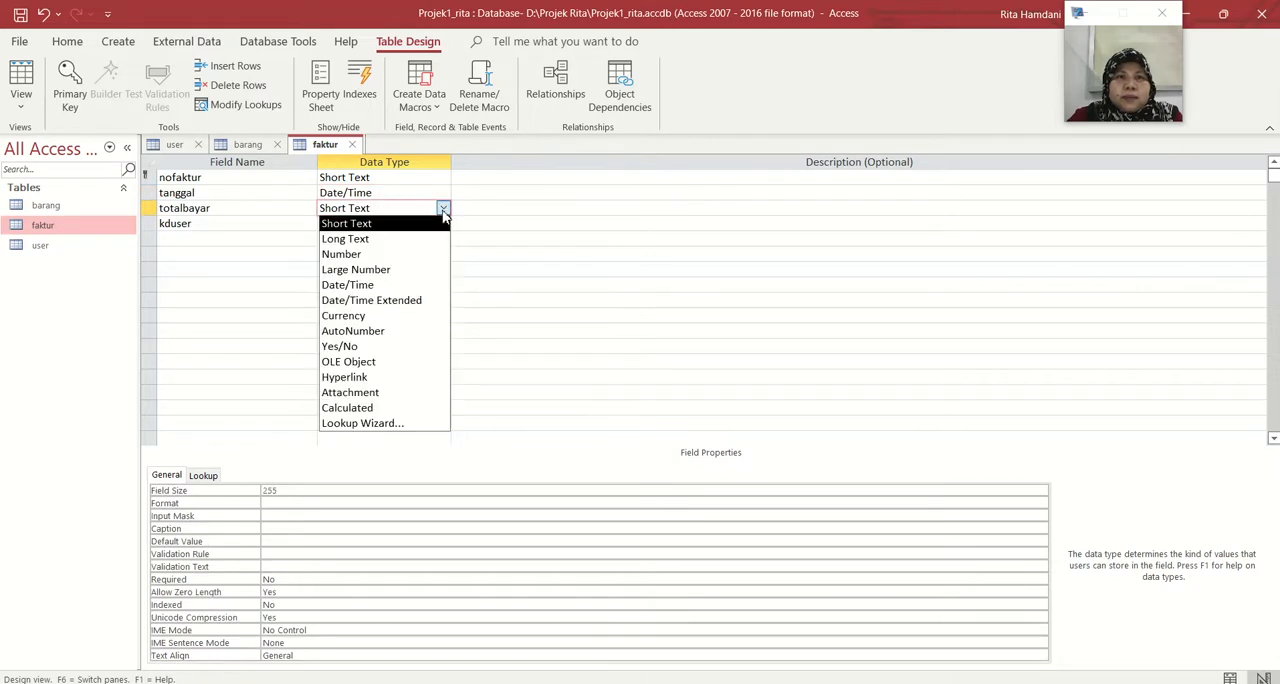
pyautogui.click(435, 257)
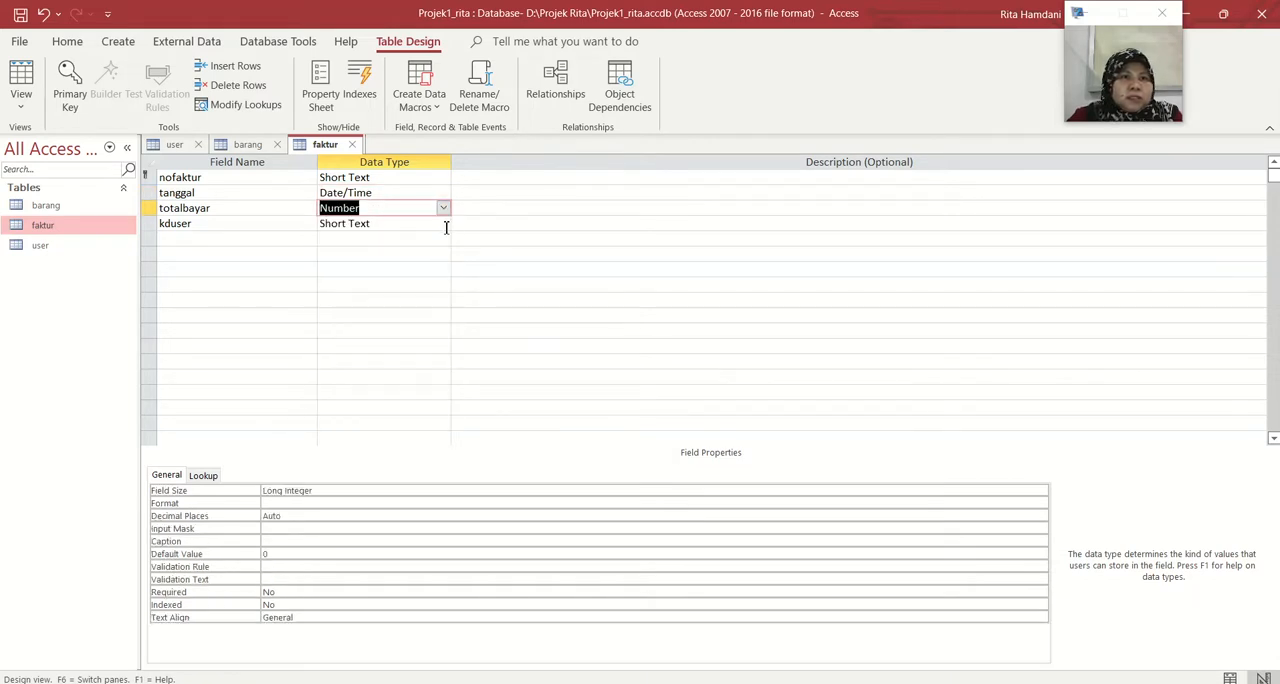
# Set the field size of totalbayar to Integer and that of kduser to 10 in the faktur table
pyautogui.click(346, 490)
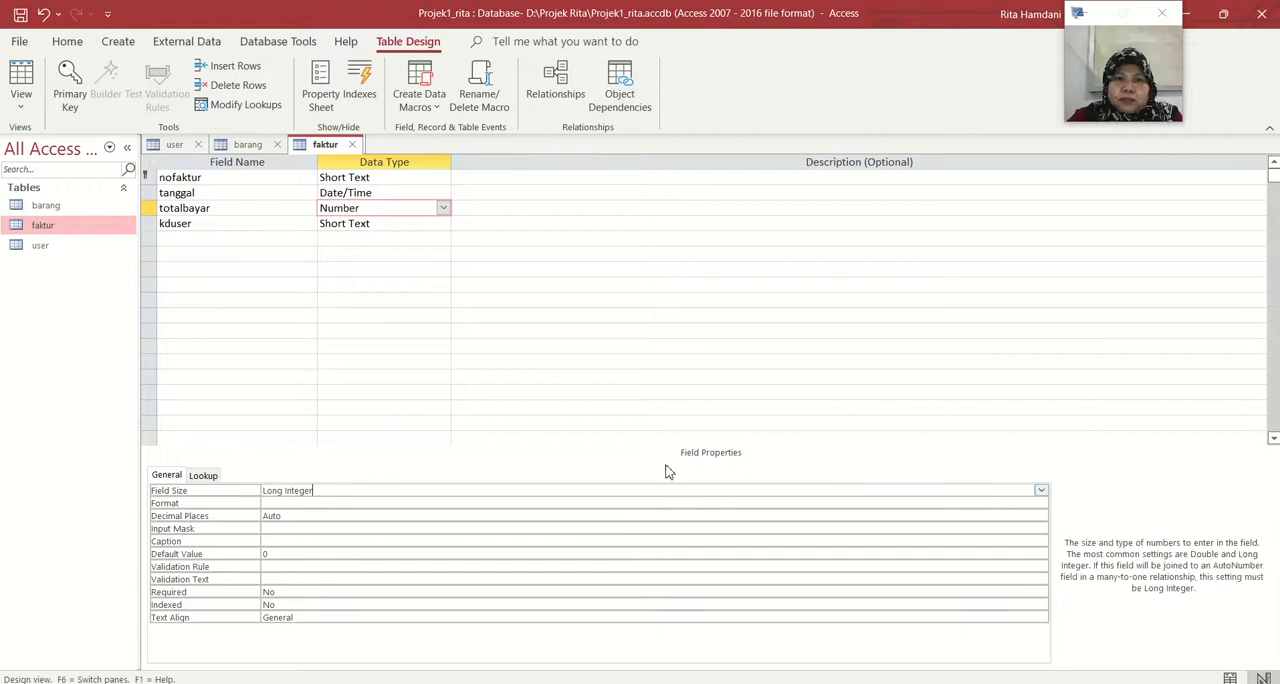
pyautogui.click(1041, 490)
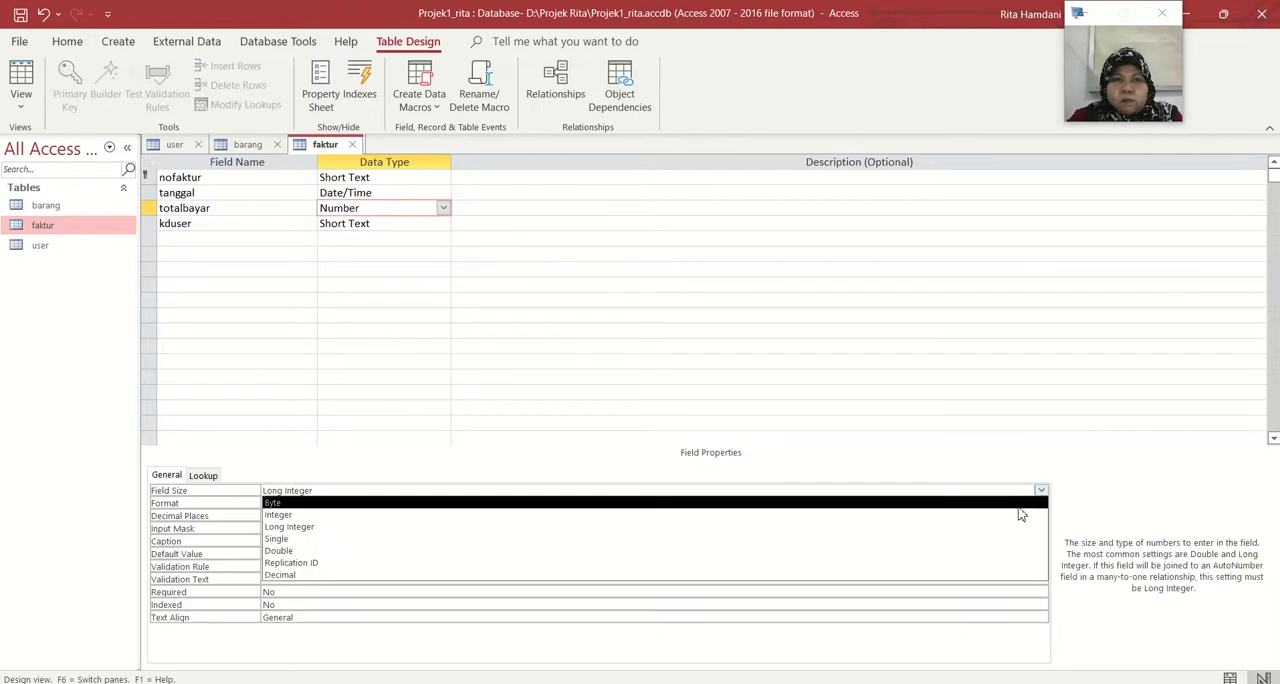
pyautogui.click(1019, 514)
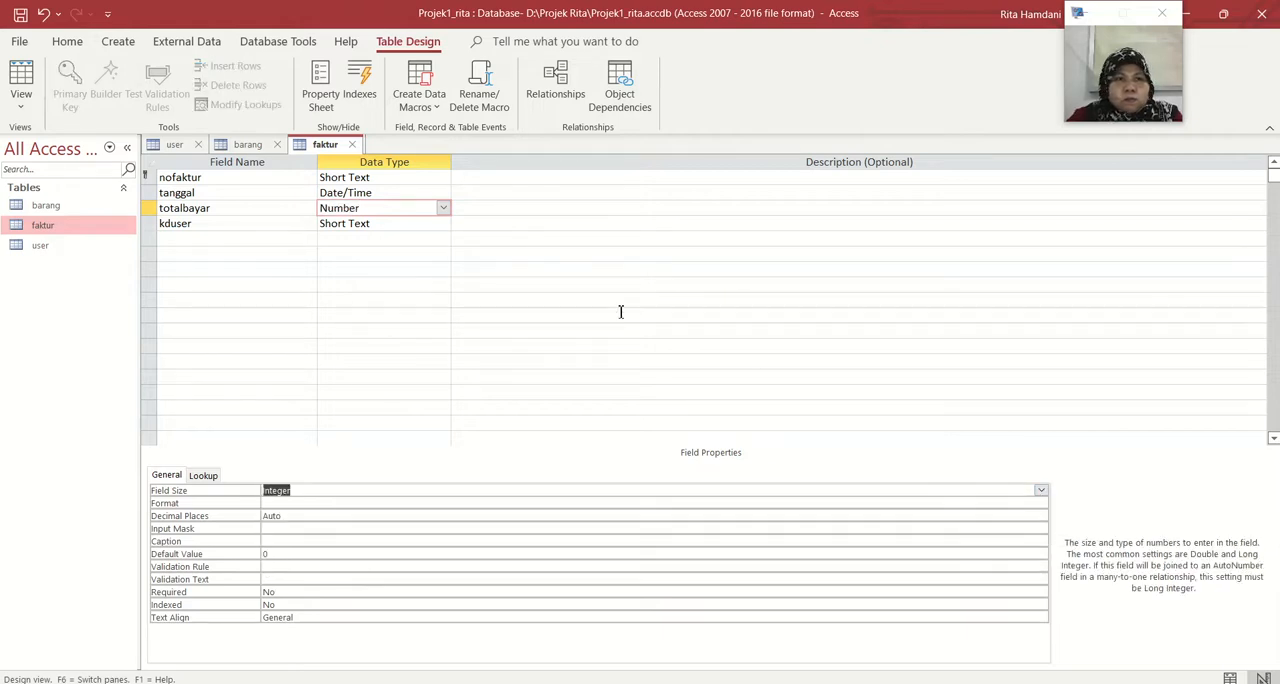
pyautogui.click(427, 225)
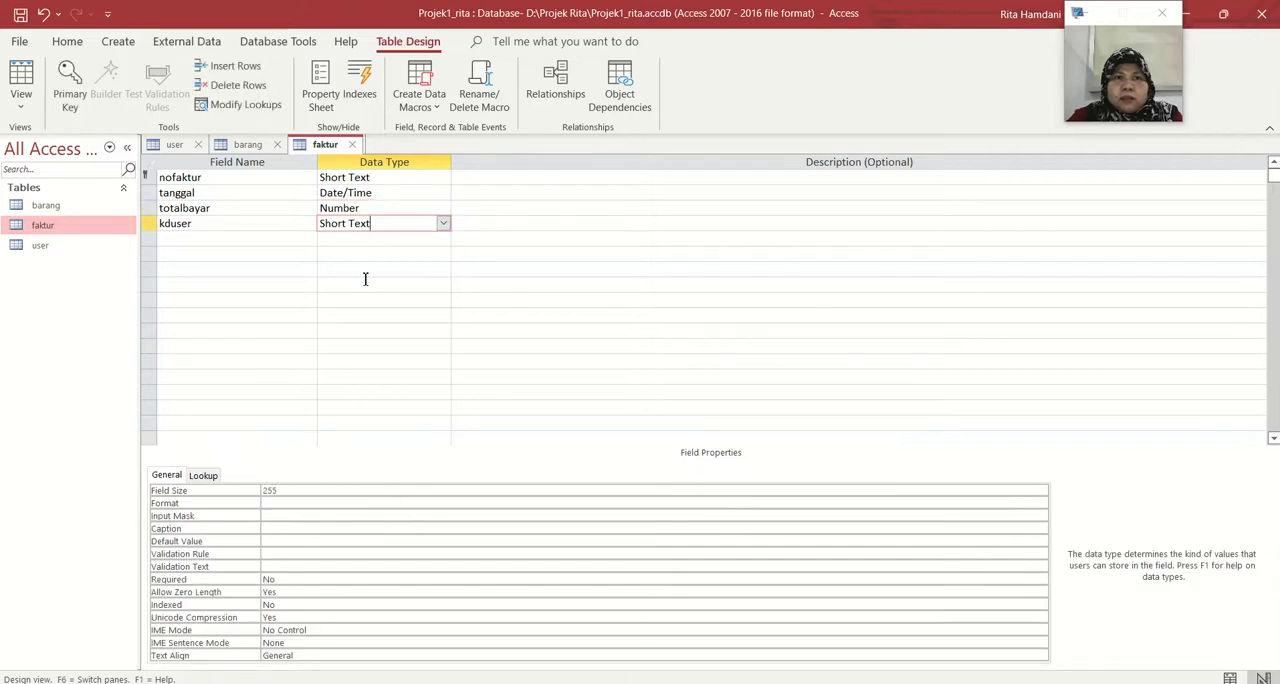
pyautogui.click(288, 493)
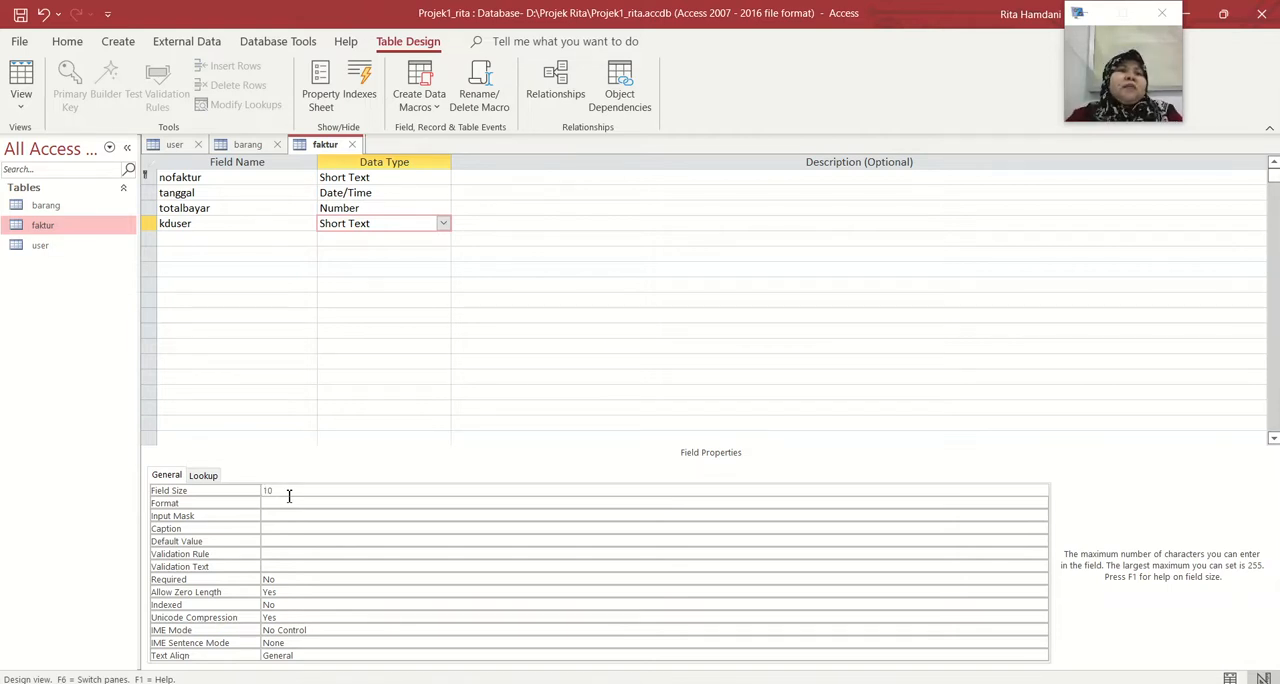
pyautogui.click(288, 495)
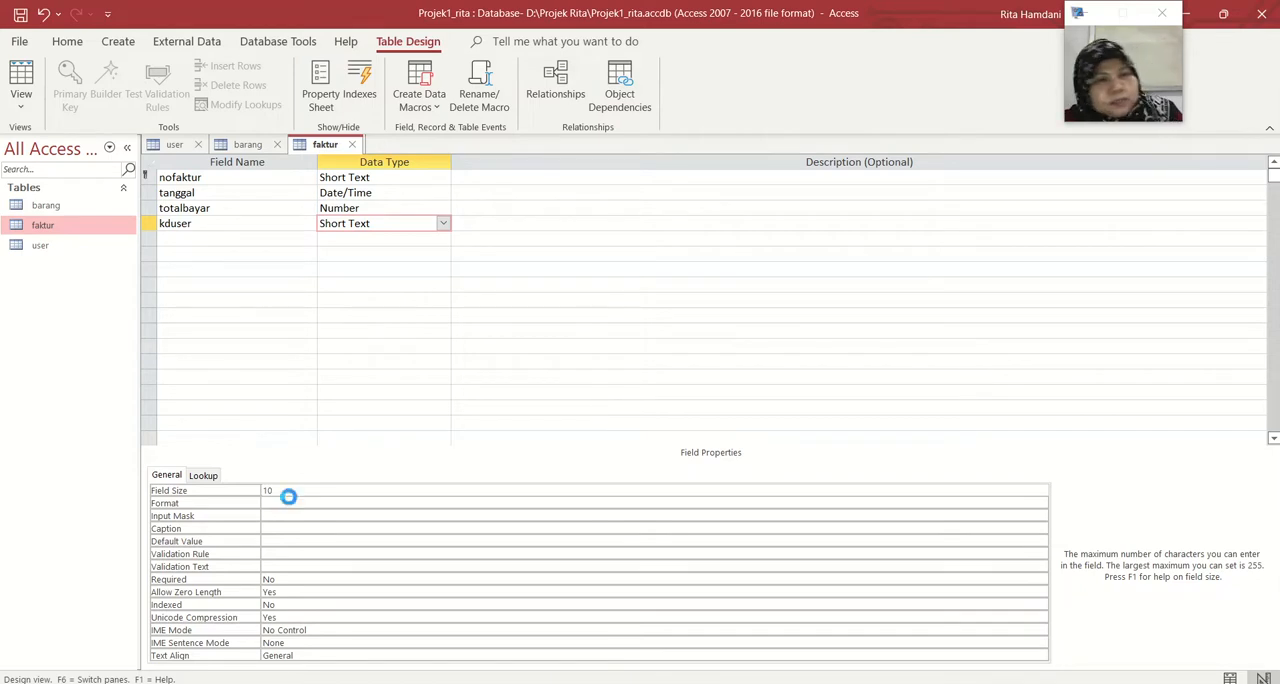
# Create a new table and open it in Design View, saving it under the name detailfaktur
pyautogui.click(117, 41)
pyautogui.click(89, 90)
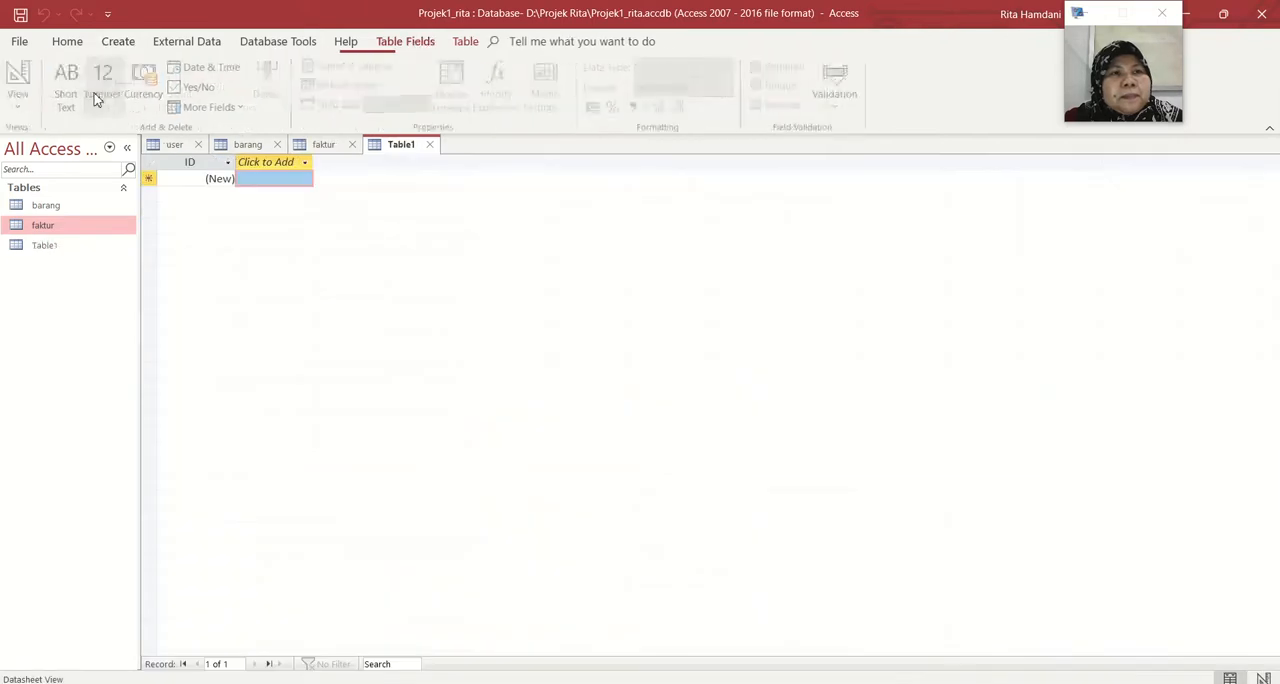
pyautogui.click(43, 246)
pyautogui.rightClick(60, 247)
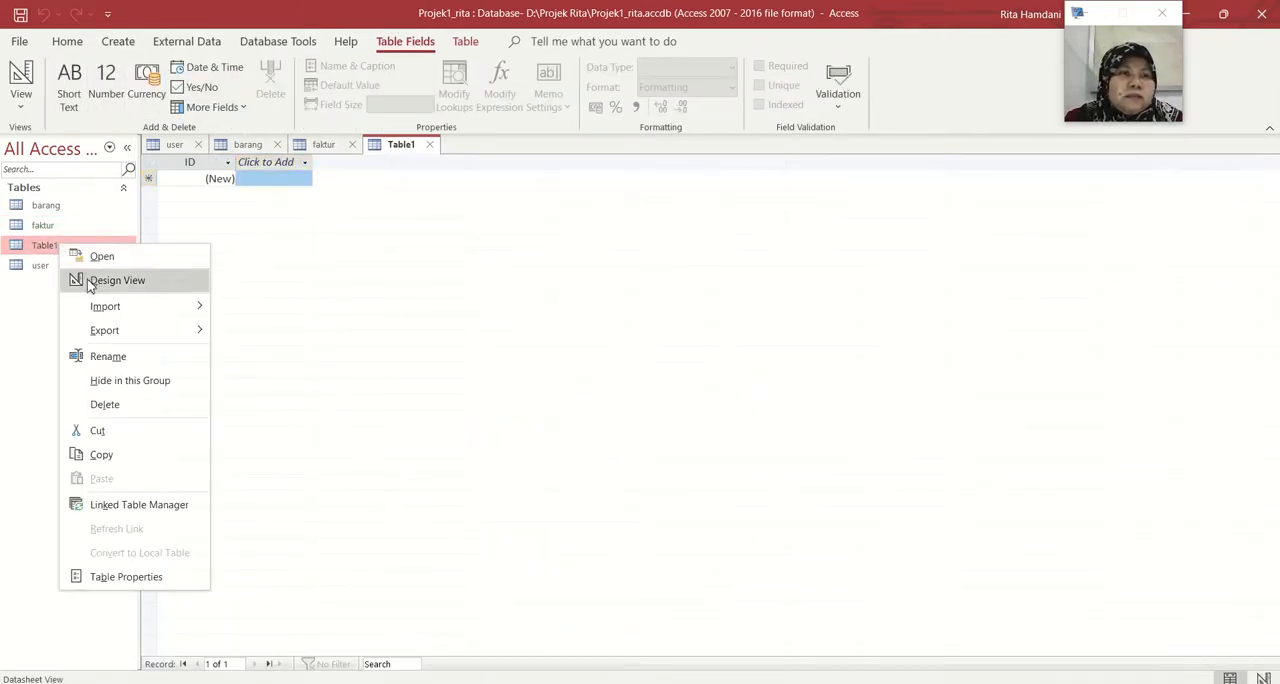
pyautogui.click(87, 283)
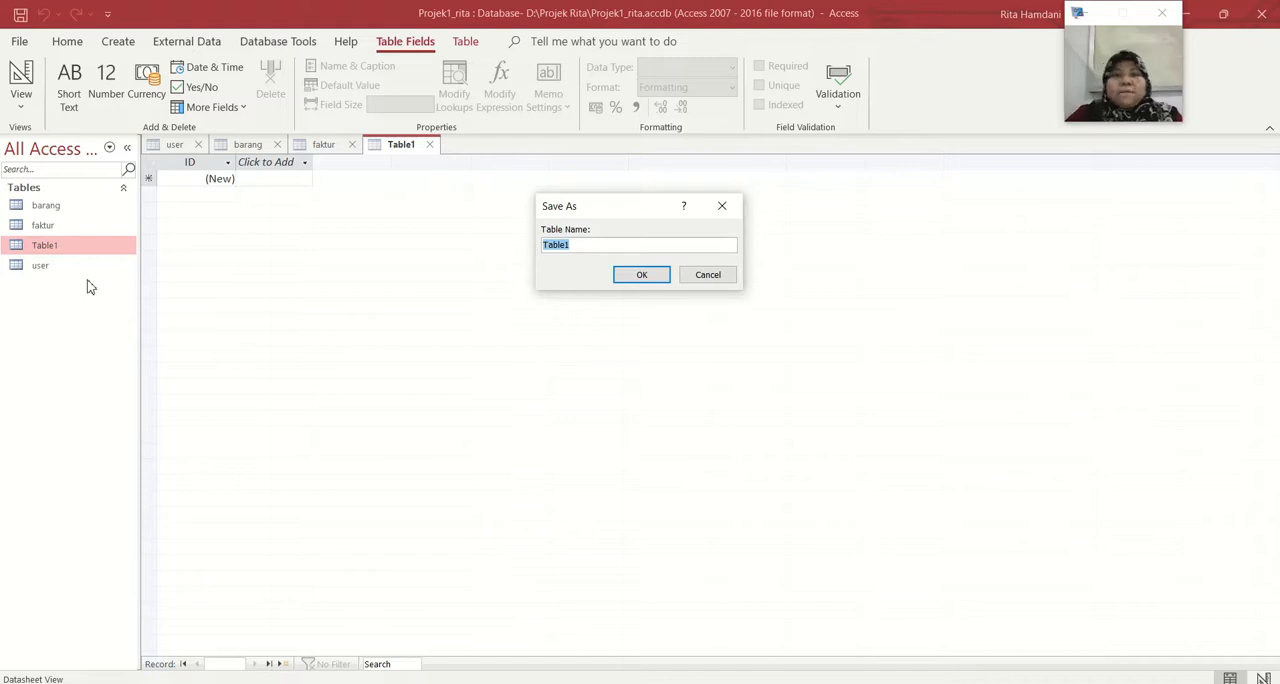
pyautogui.write('det')
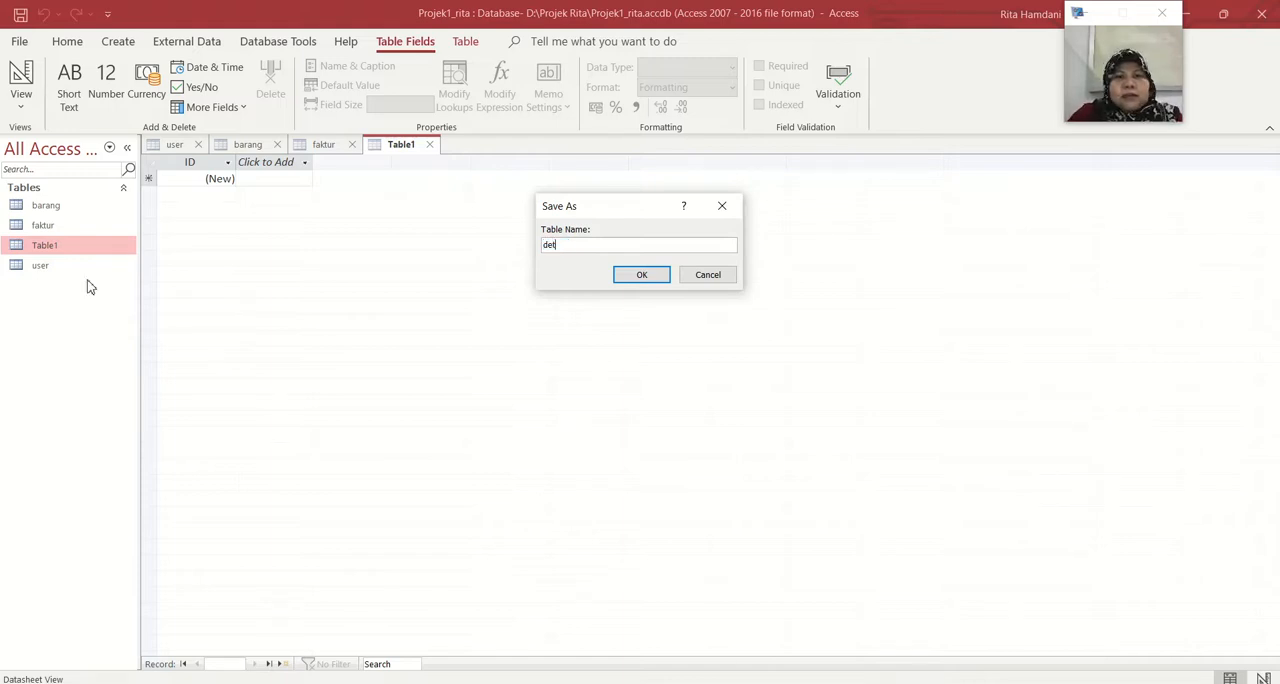
pyautogui.write('ailfaktur')
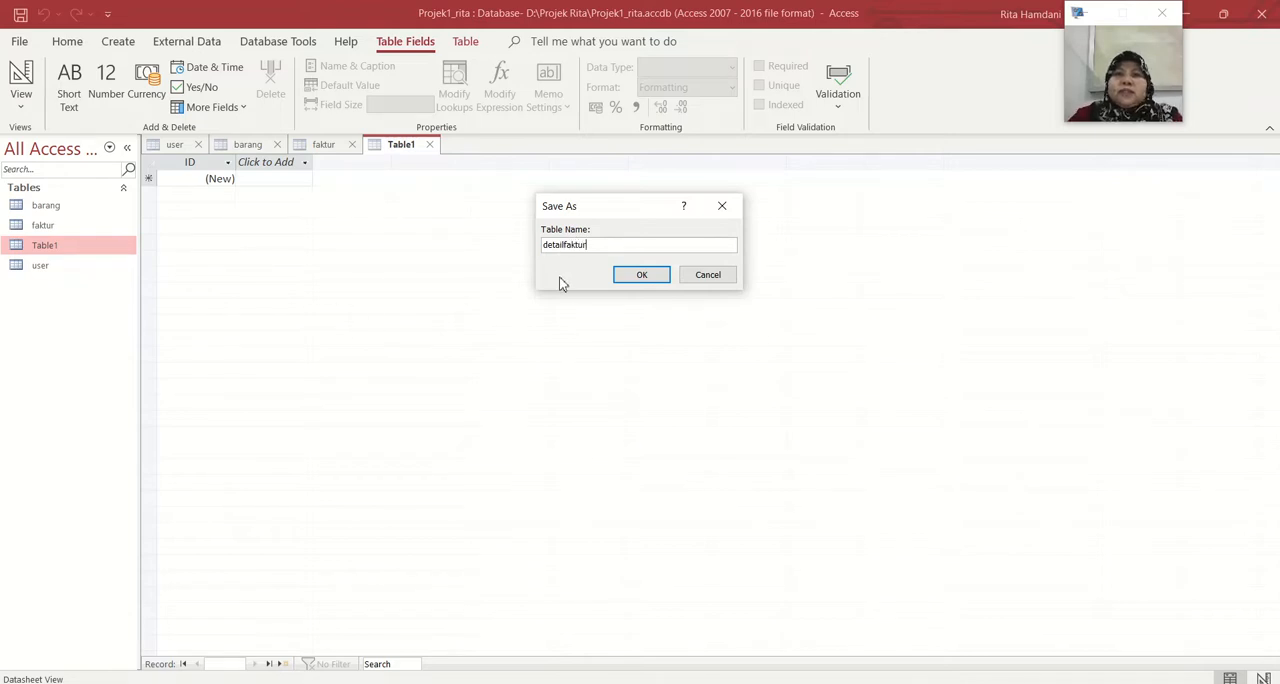
pyautogui.click(636, 278)
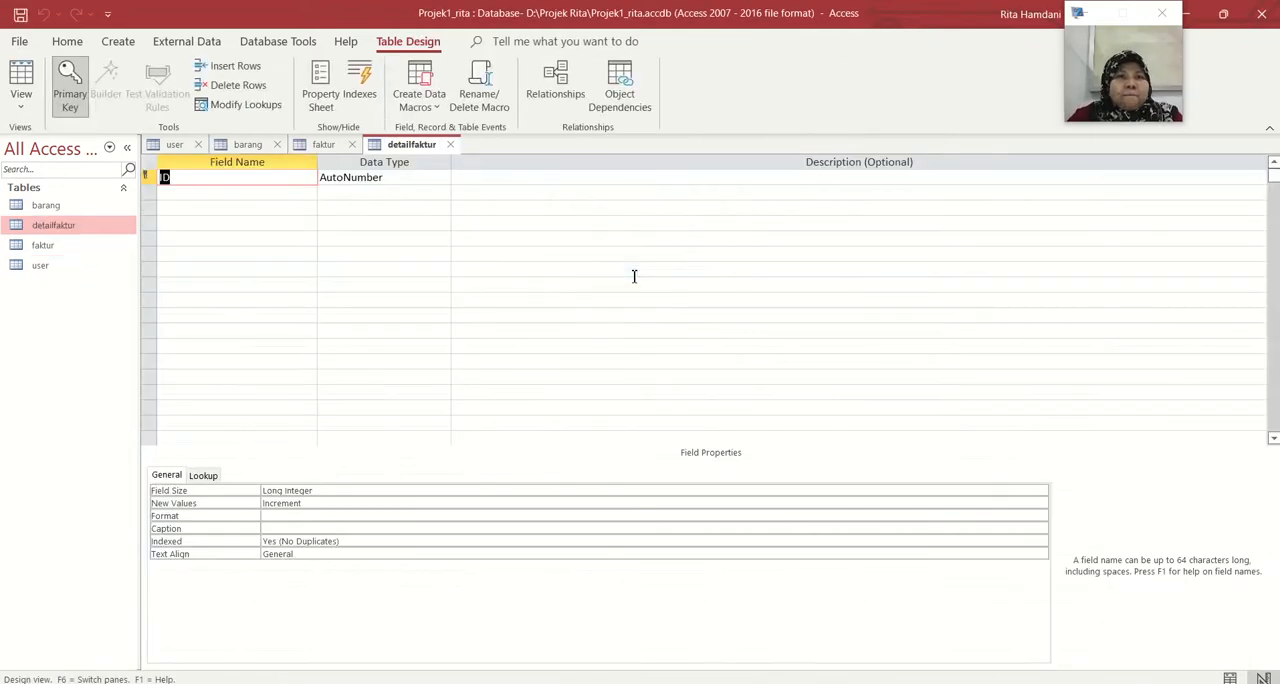
# Name the detailfaktur table's first field nofaktur and add the fields kdbrg and nmbrg below it
pyautogui.write('nofaktur')
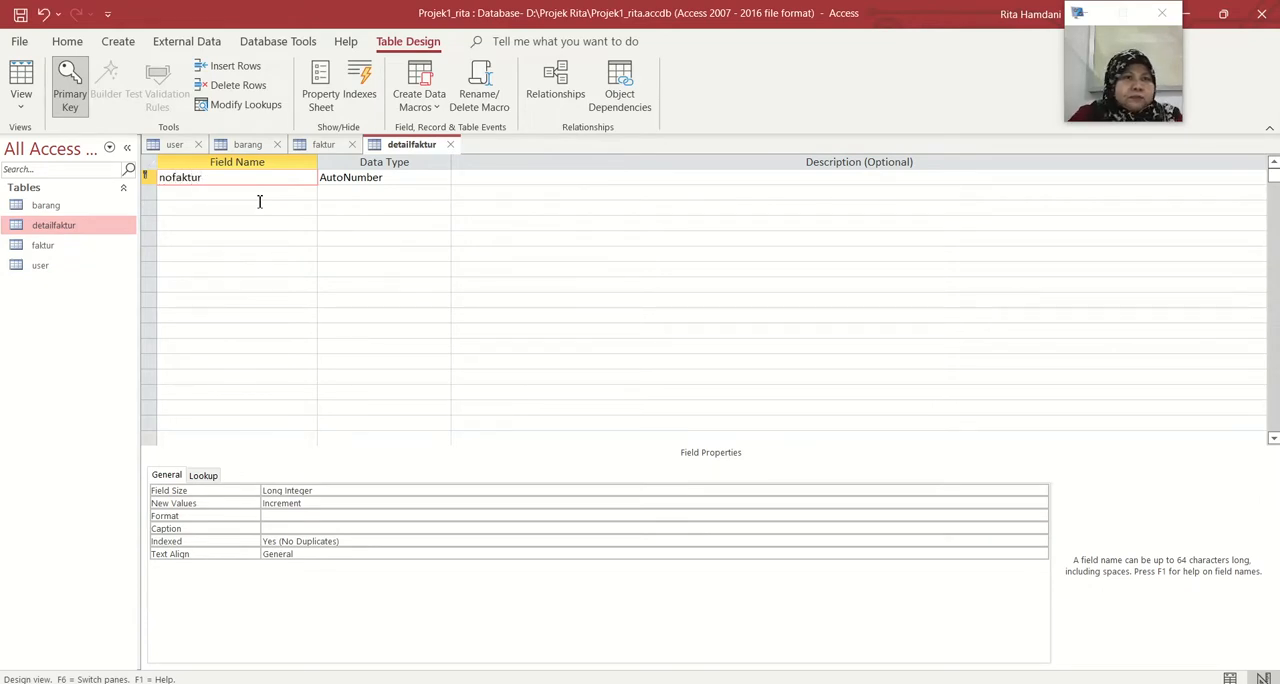
pyautogui.press('Down')
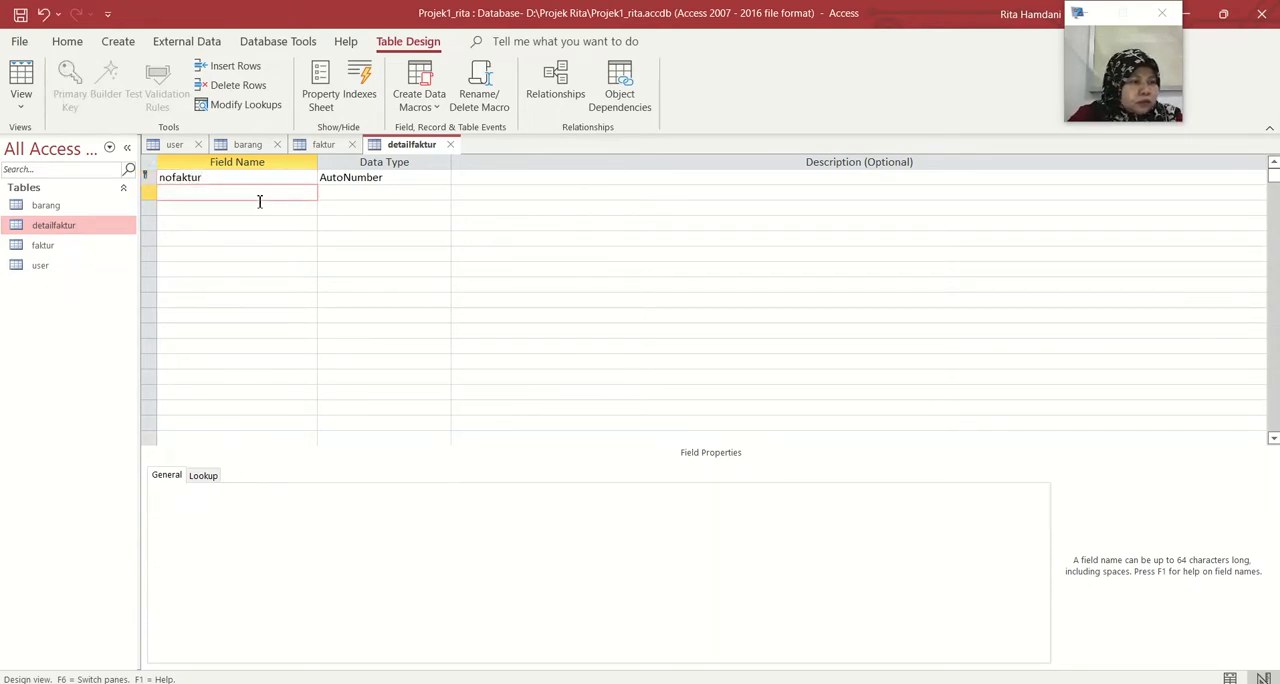
pyautogui.write('kdbrg')
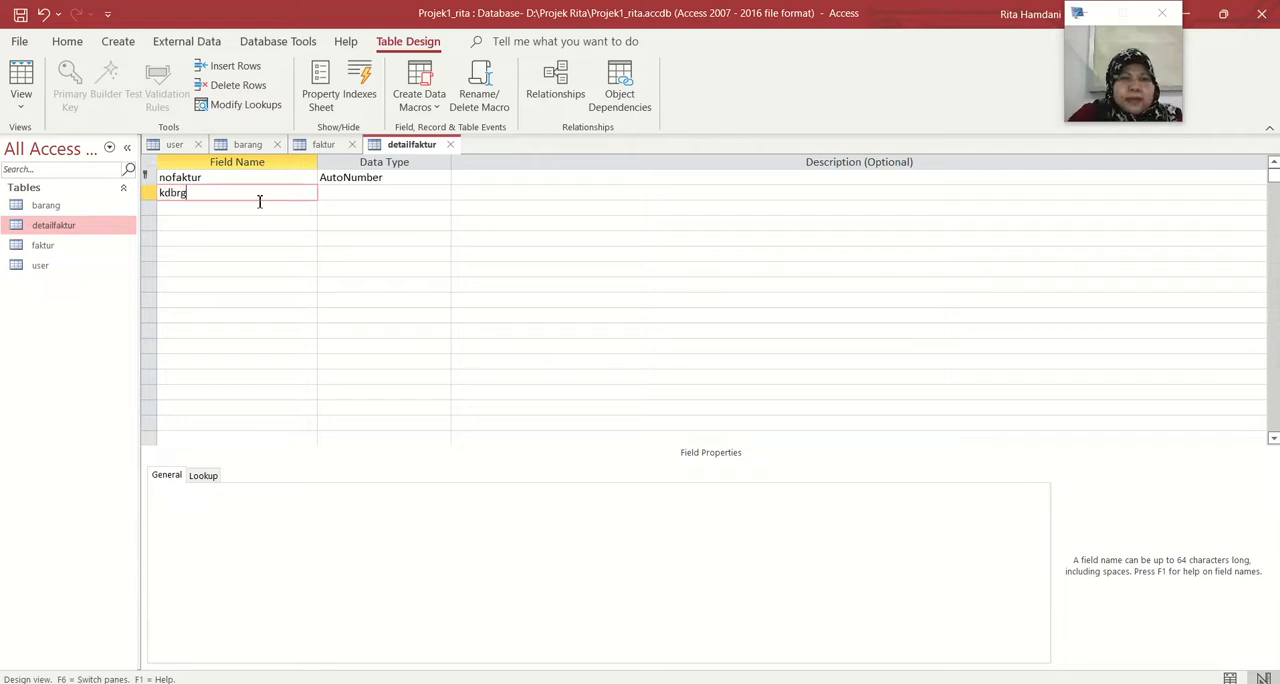
pyautogui.press('Down')
pyautogui.write('nmbrg')
# Add the fields hjual, jmlbeli and subtotal below nmbrg in the detailfaktur table
pyautogui.click(254, 228)
pyautogui.write('hjual')
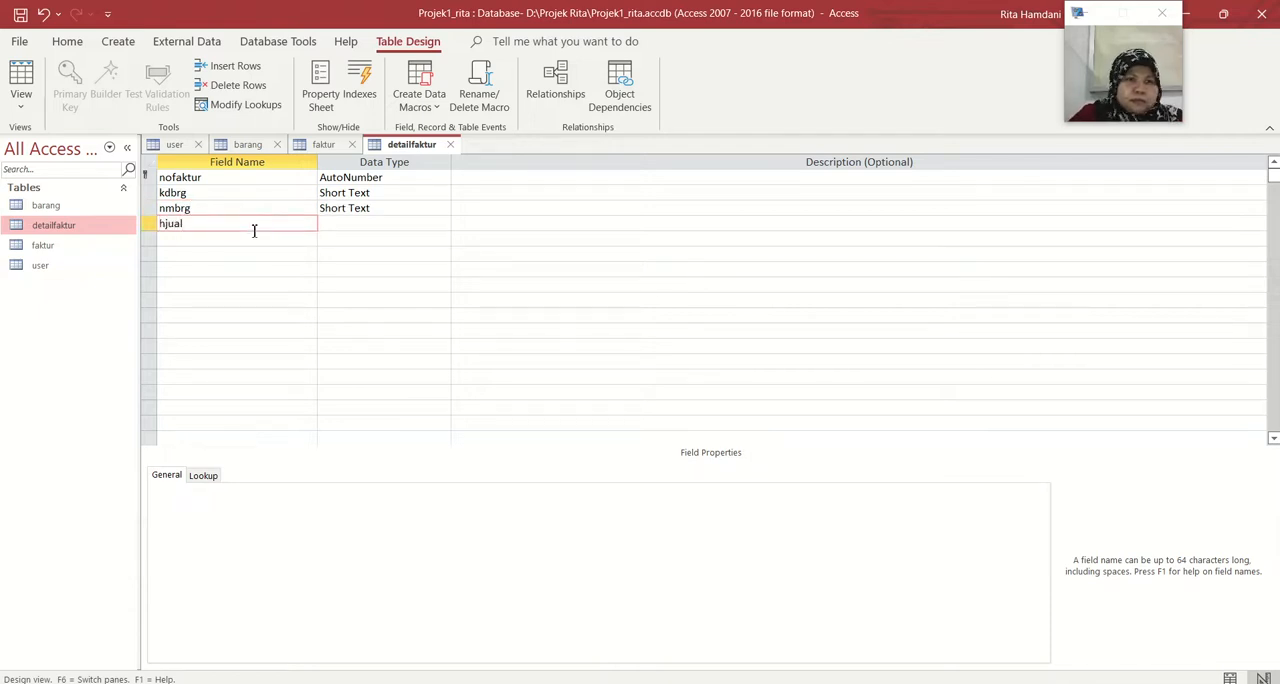
pyautogui.click(252, 238)
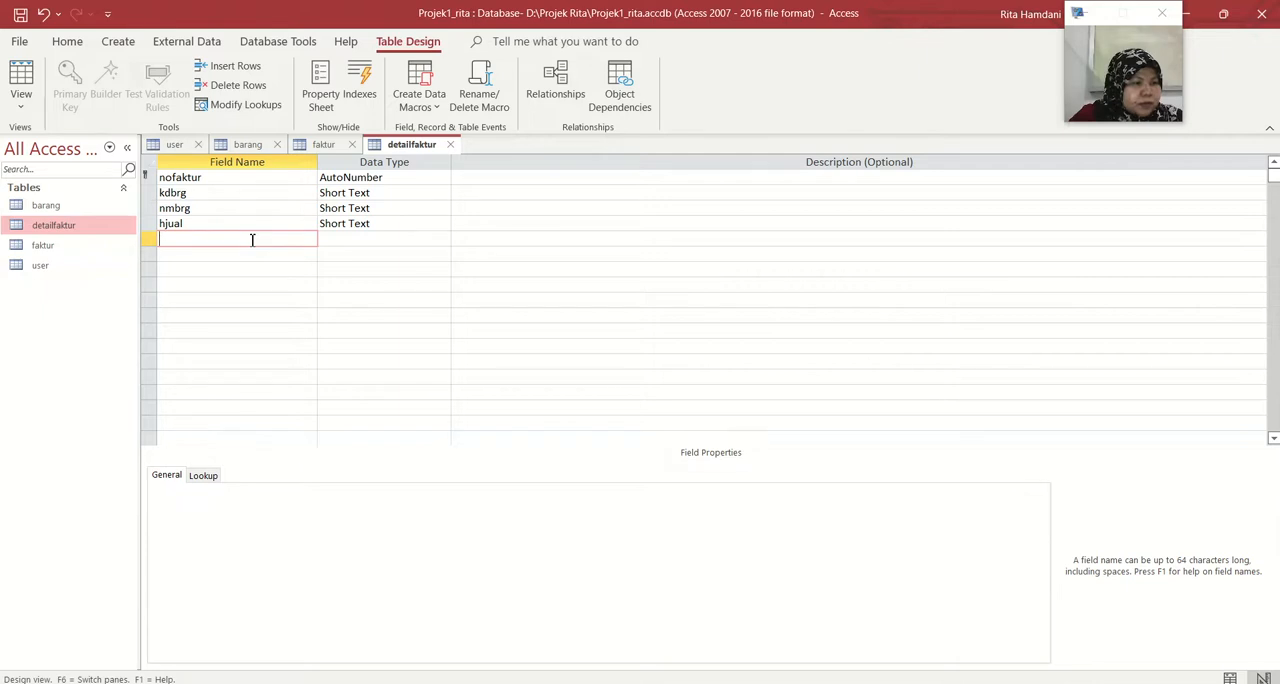
pyautogui.write('jmlbeli')
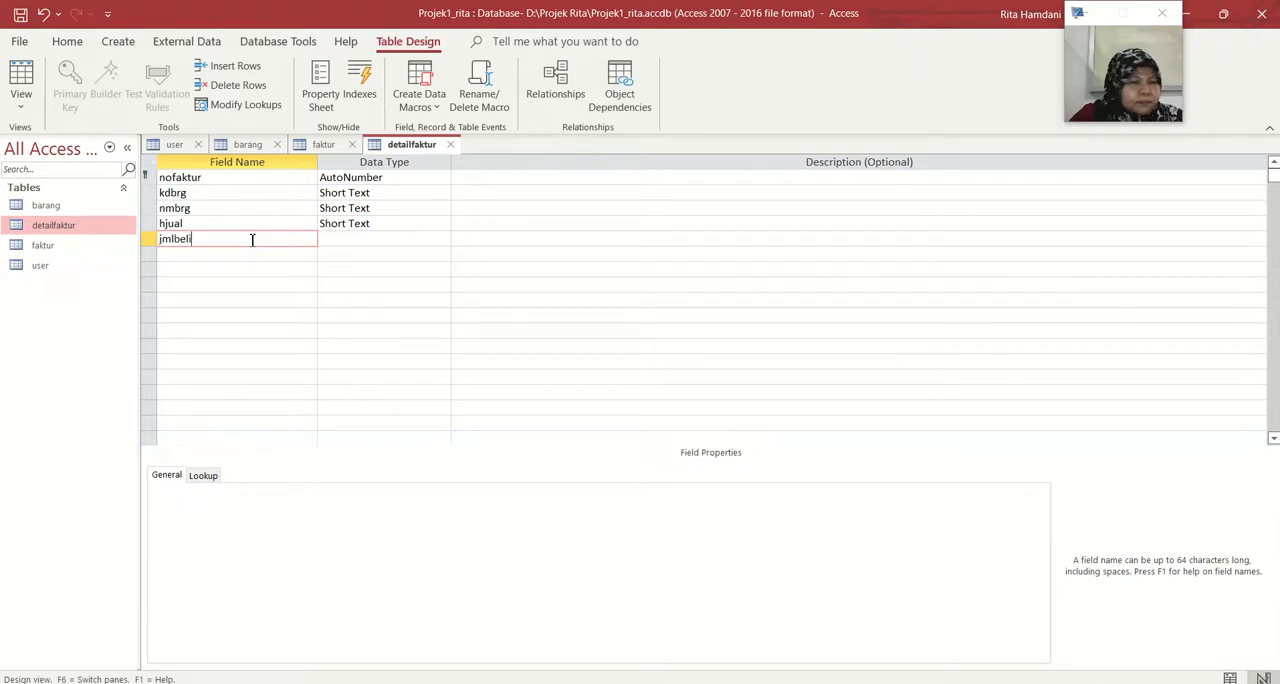
pyautogui.click(250, 254)
pyautogui.write('subtotal')
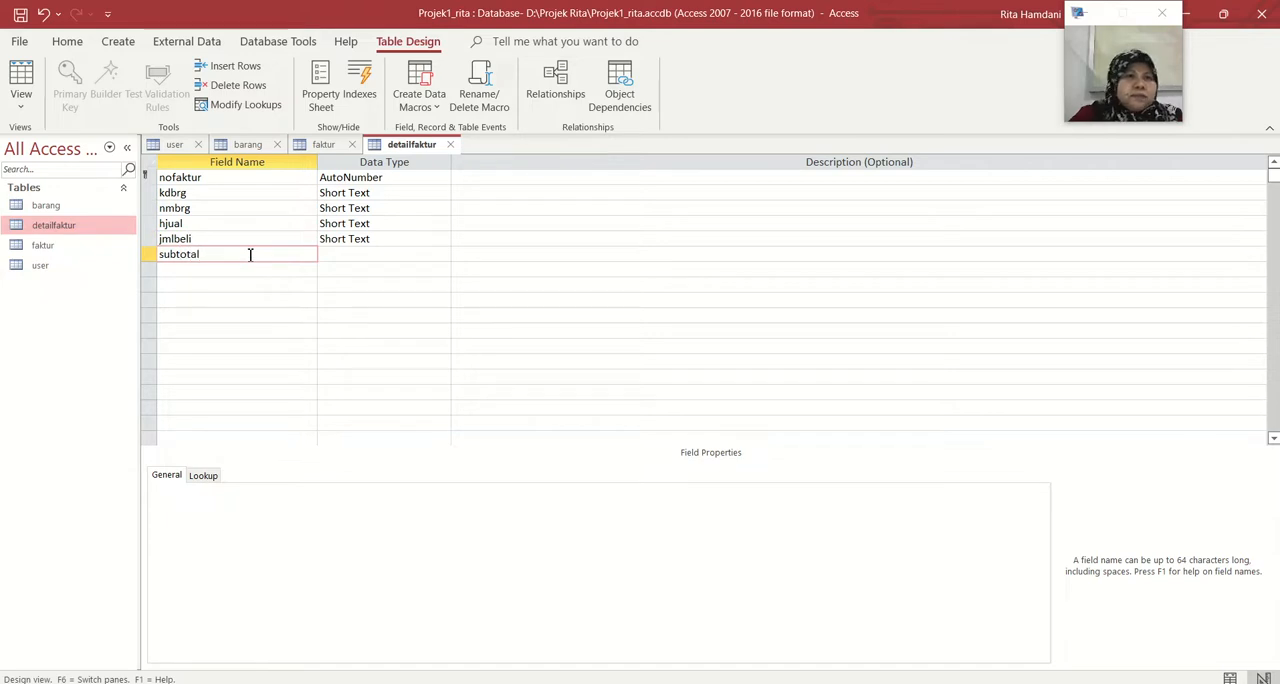
# Change the data type of detailfaktur's nofaktur field to Short Text and set its field size to 15
pyautogui.click(437, 177)
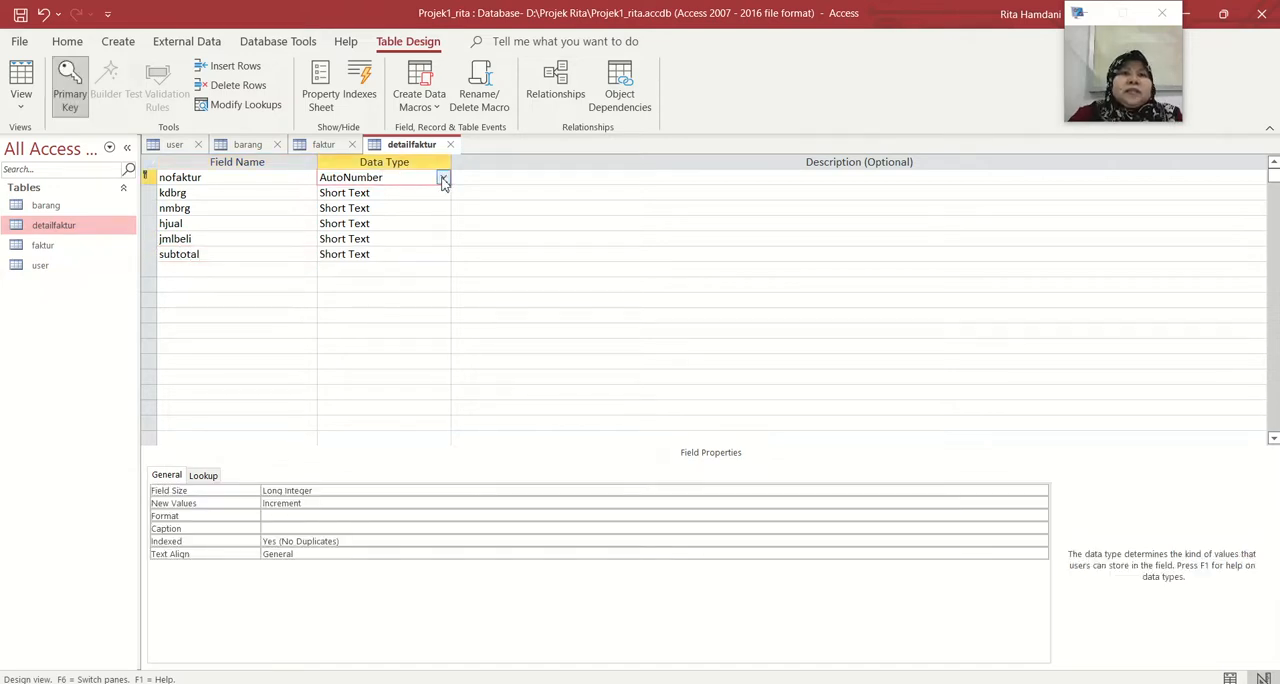
pyautogui.click(443, 179)
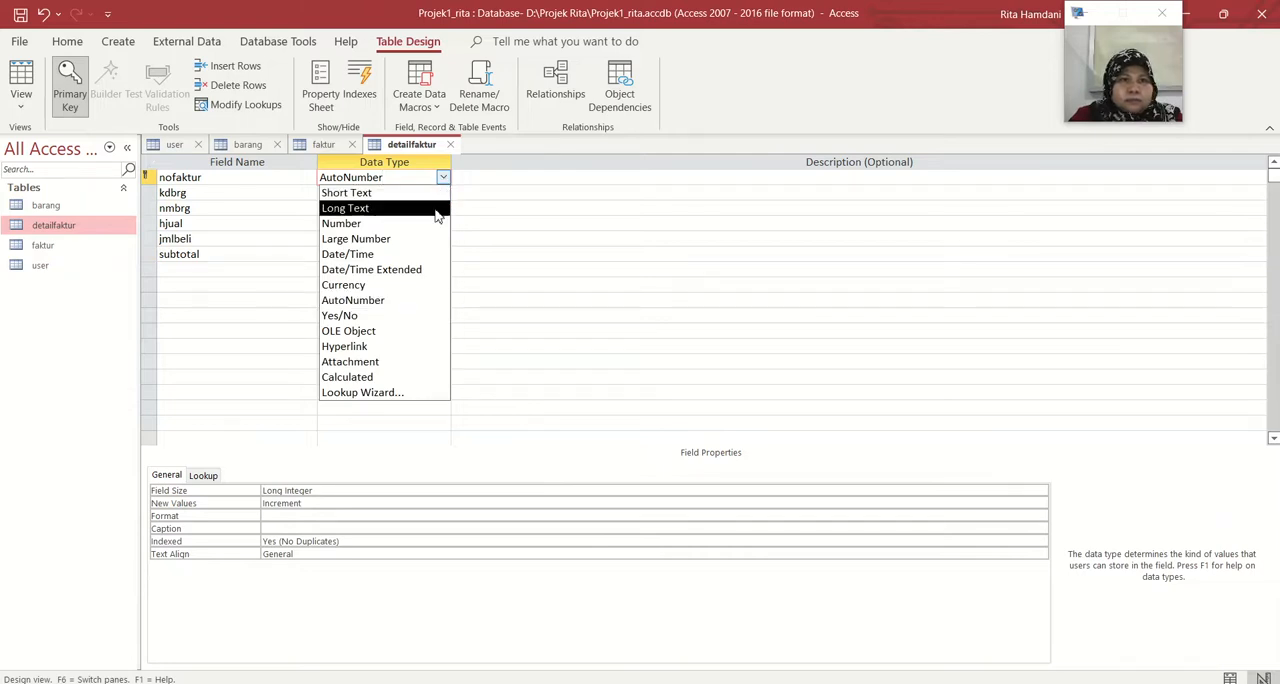
pyautogui.click(435, 194)
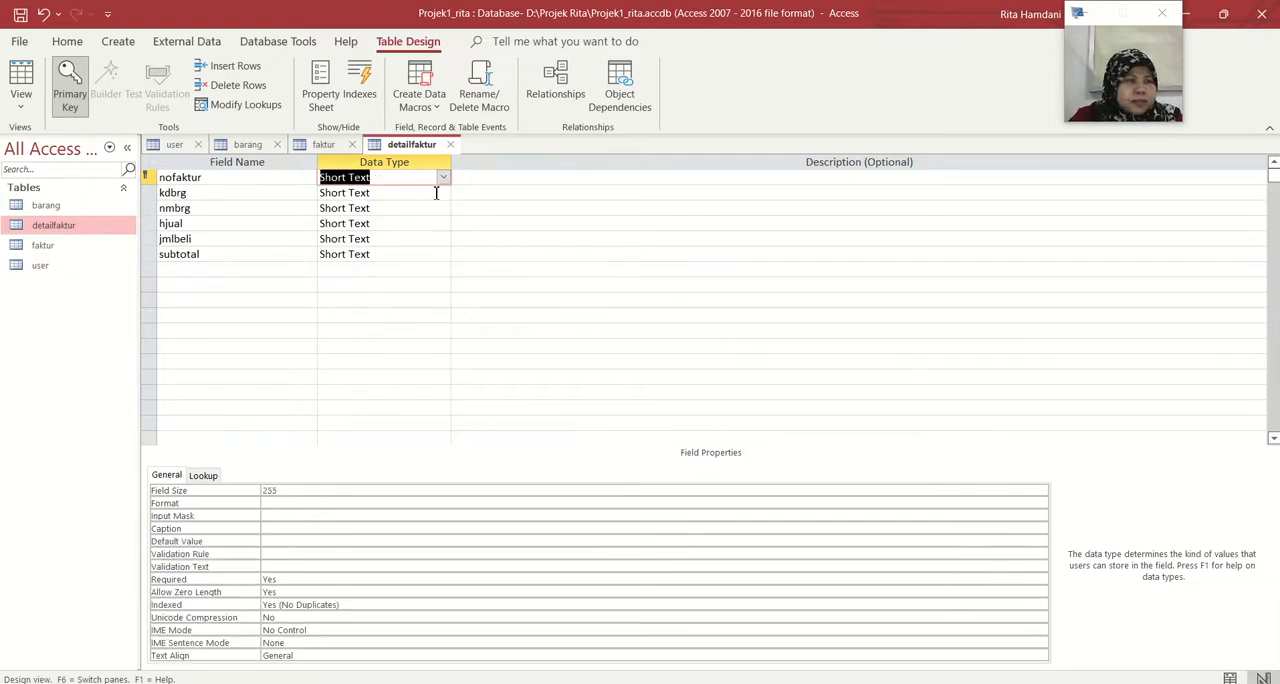
pyautogui.click(436, 193)
pyautogui.click(437, 177)
pyautogui.click(298, 490)
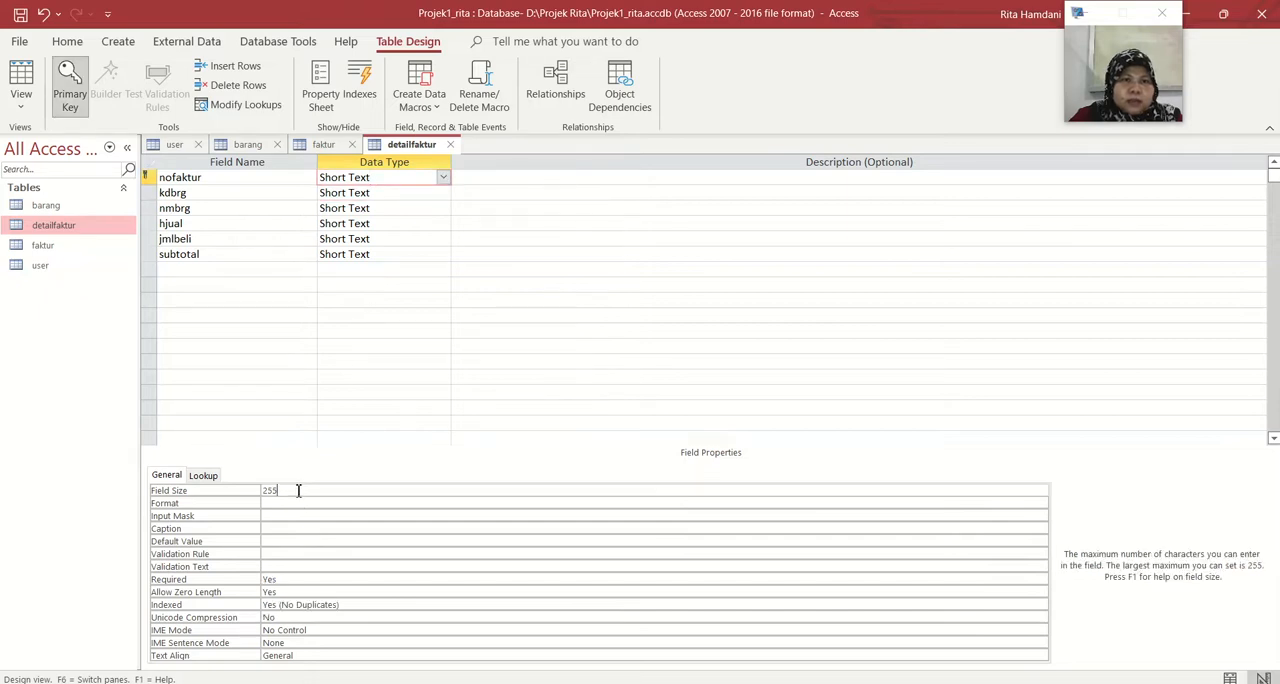
pyautogui.press('BackSpace')
pyautogui.press('BackSpace')
pyautogui.press('BackSpace')
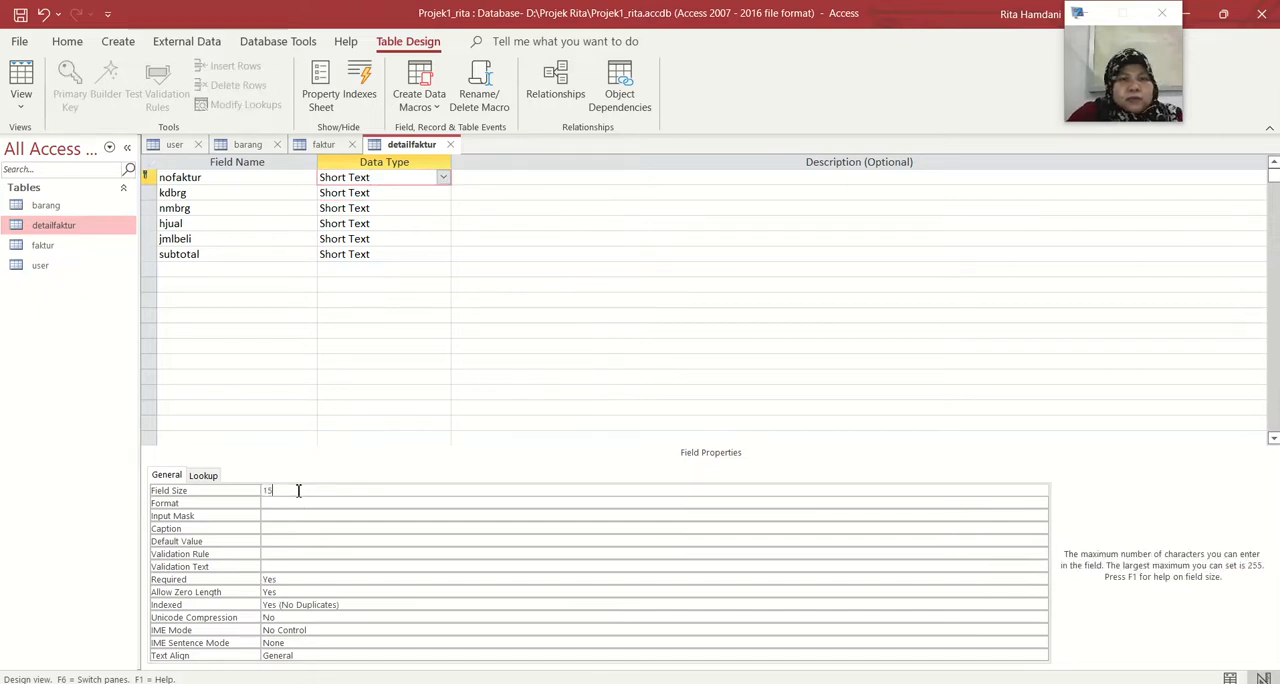
# Set the field size of kdbrg to 15 and replace the default field size of nmbrg with a smaller one
pyautogui.click(423, 193)
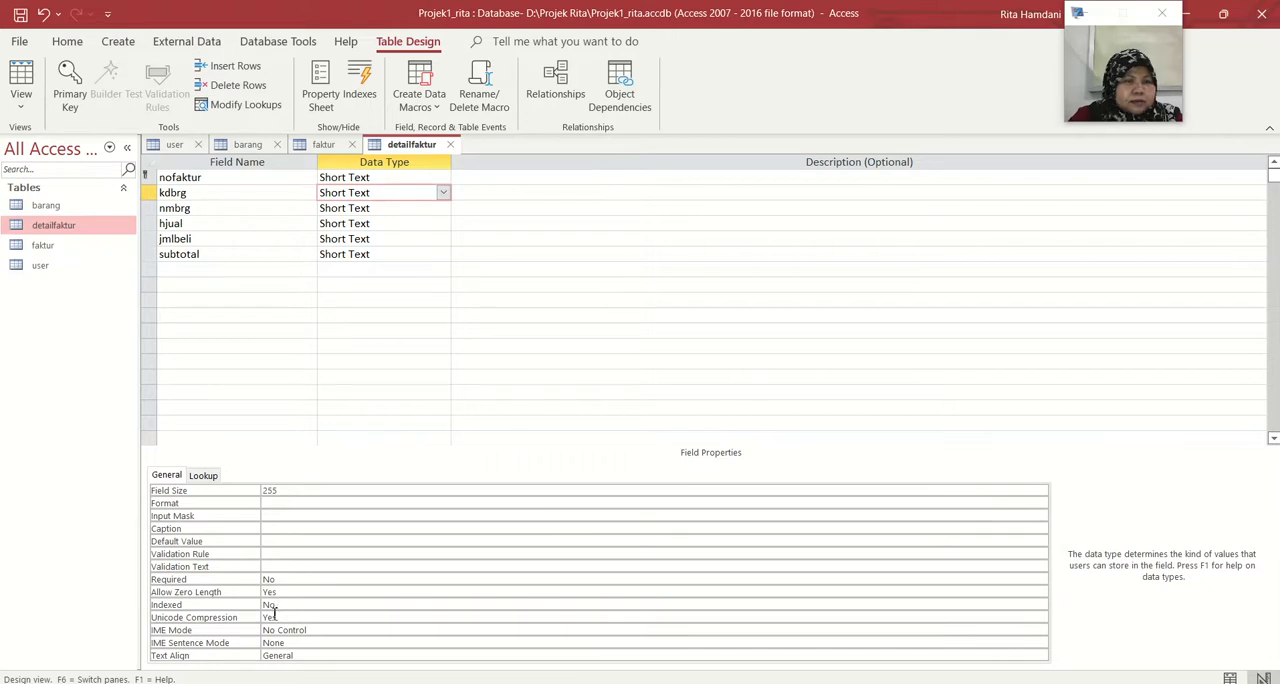
pyautogui.click(285, 490)
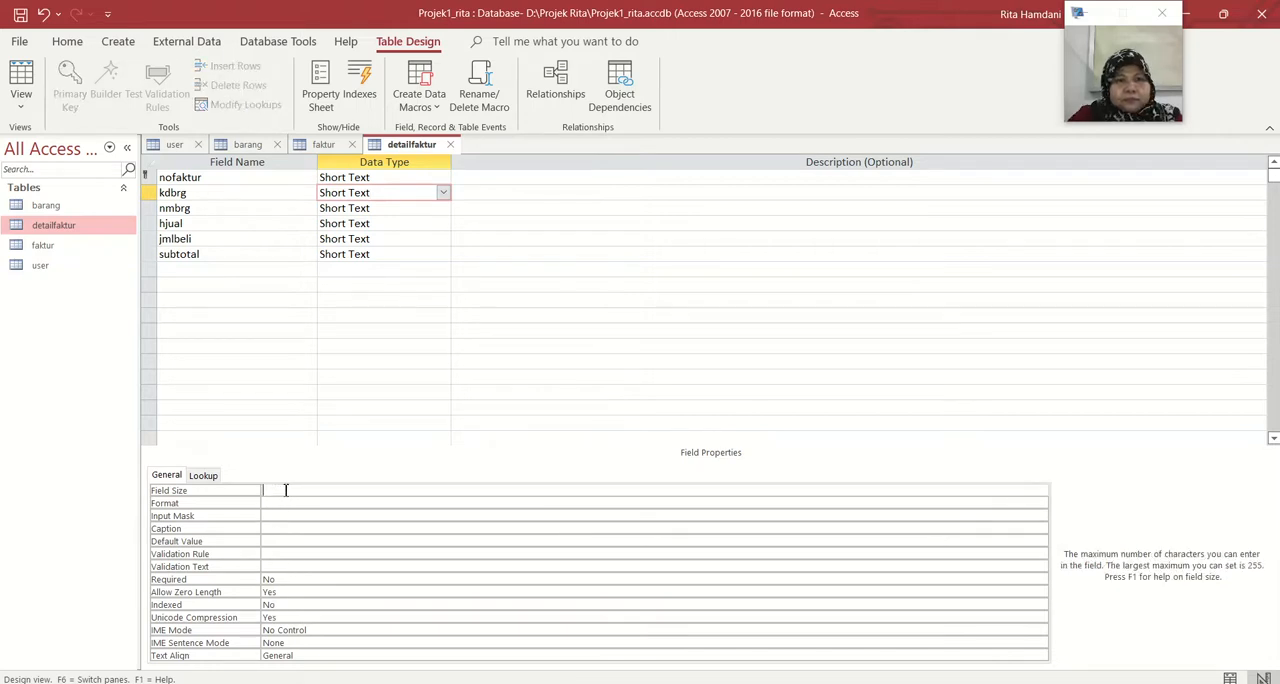
pyautogui.write('15')
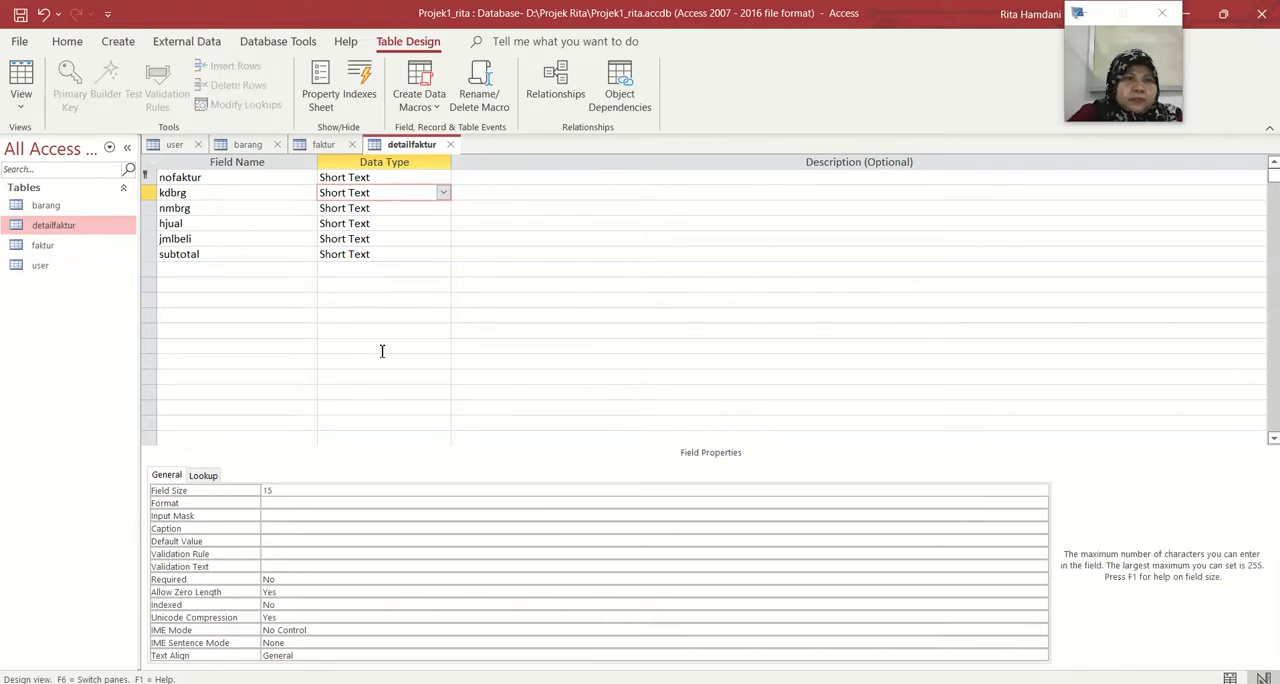
pyautogui.click(416, 208)
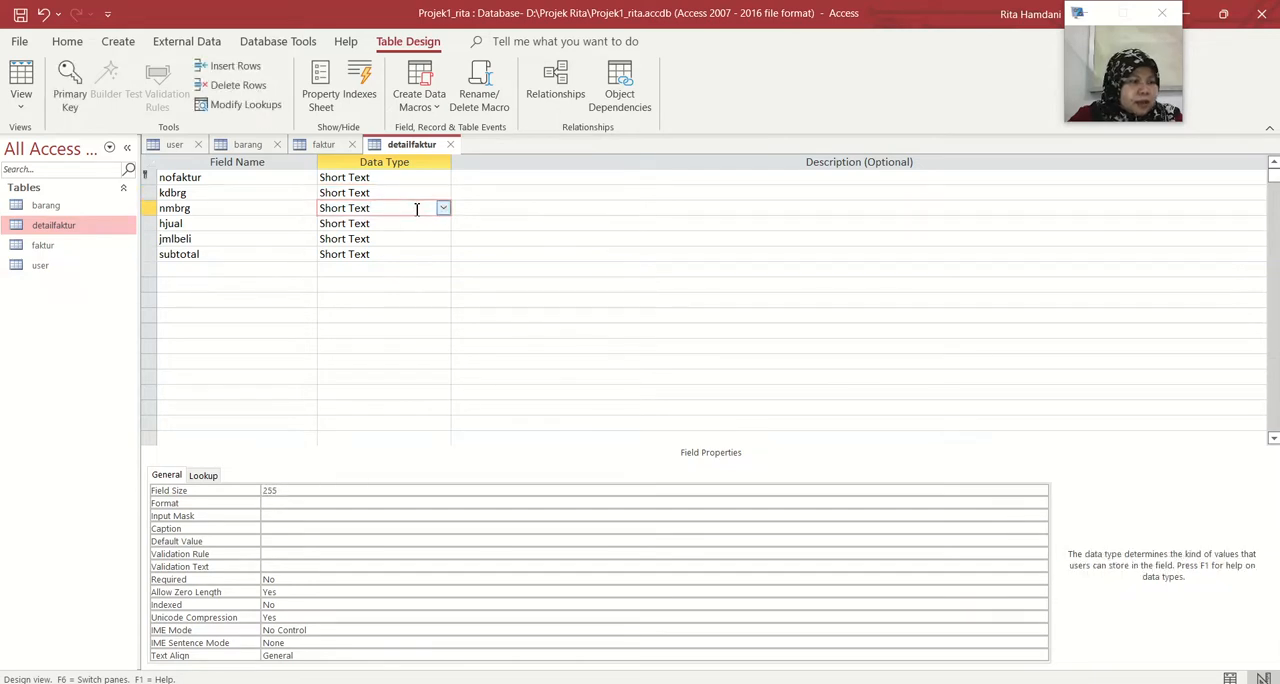
pyautogui.doubleClick(296, 490)
pyautogui.write('2')
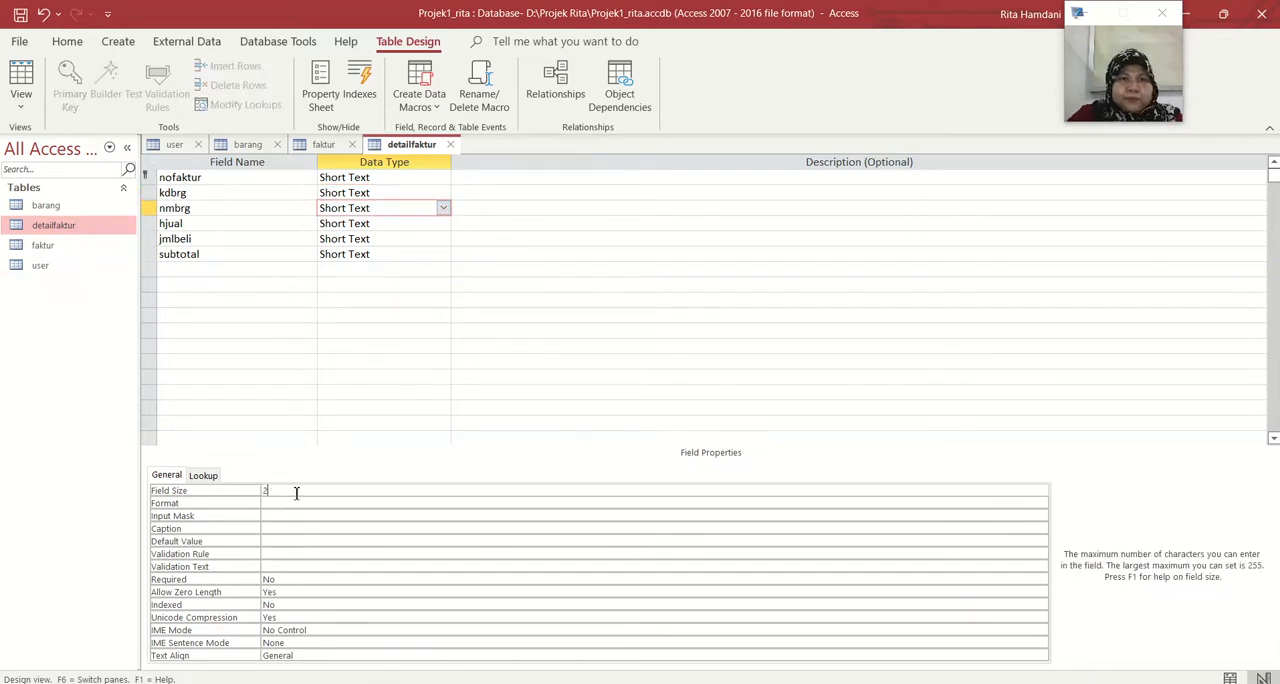
# Change the data type of hjual to Number and set its field size to Integer
pyautogui.click(401, 224)
pyautogui.click(443, 223)
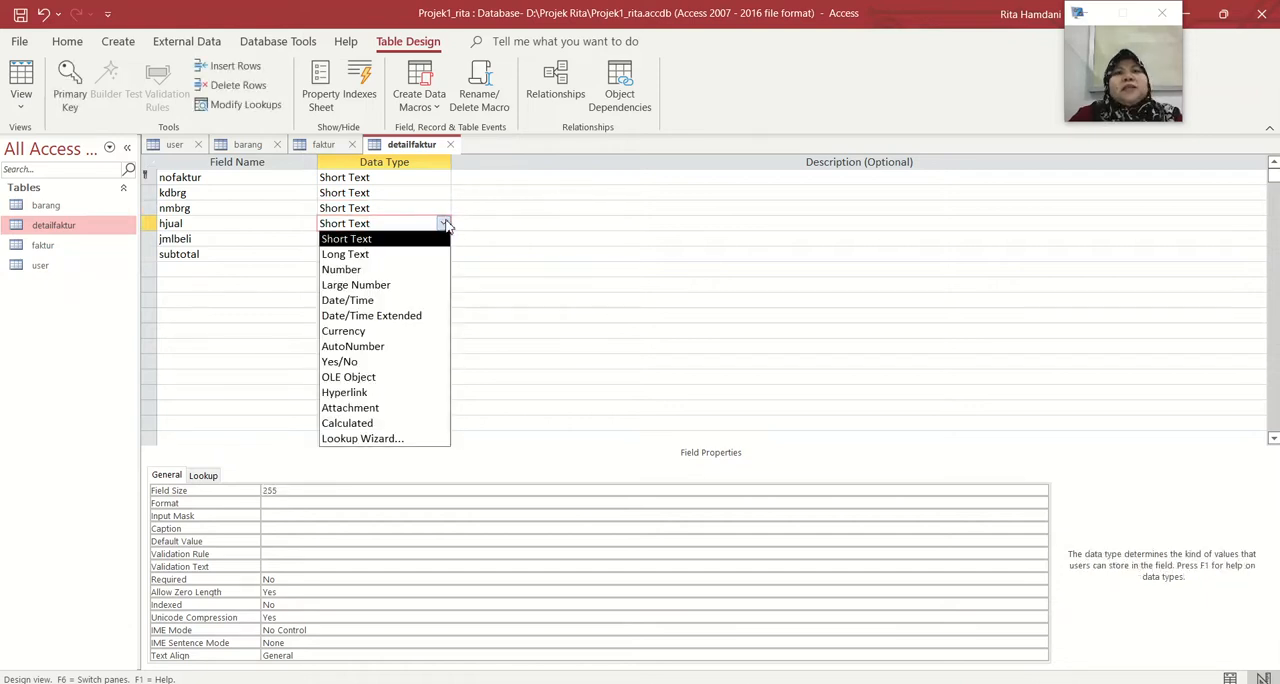
pyautogui.click(430, 270)
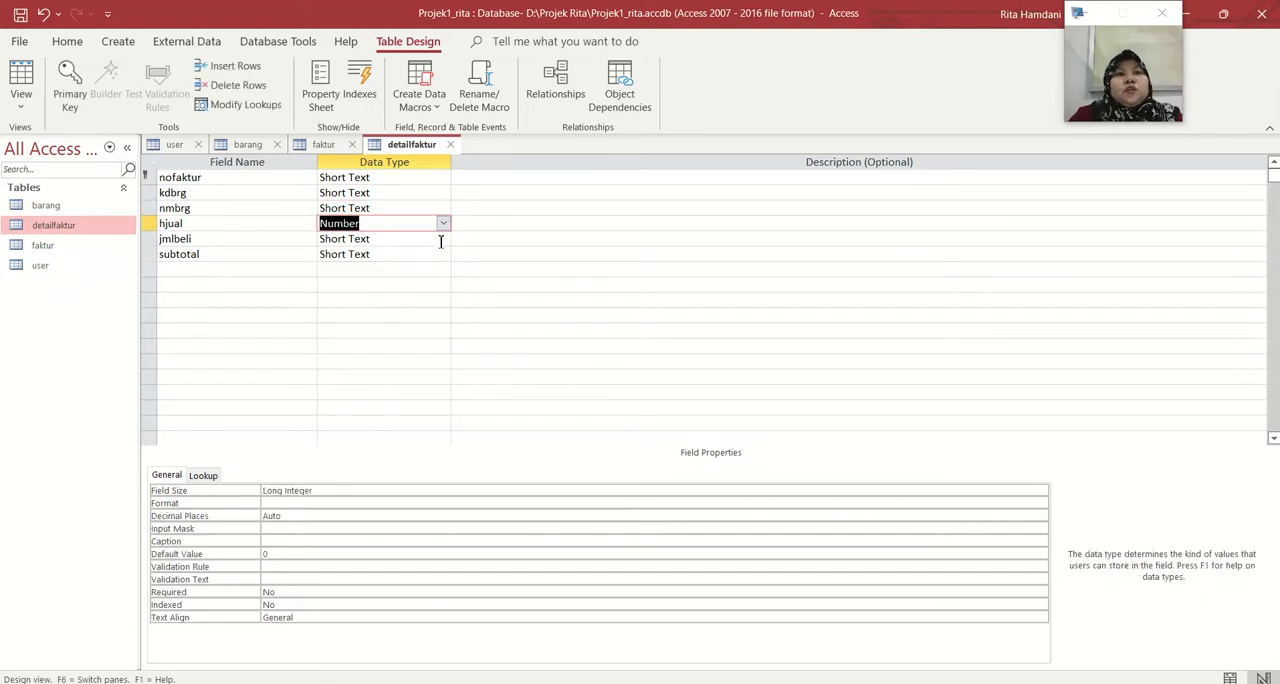
pyautogui.click(443, 239)
pyautogui.click(441, 223)
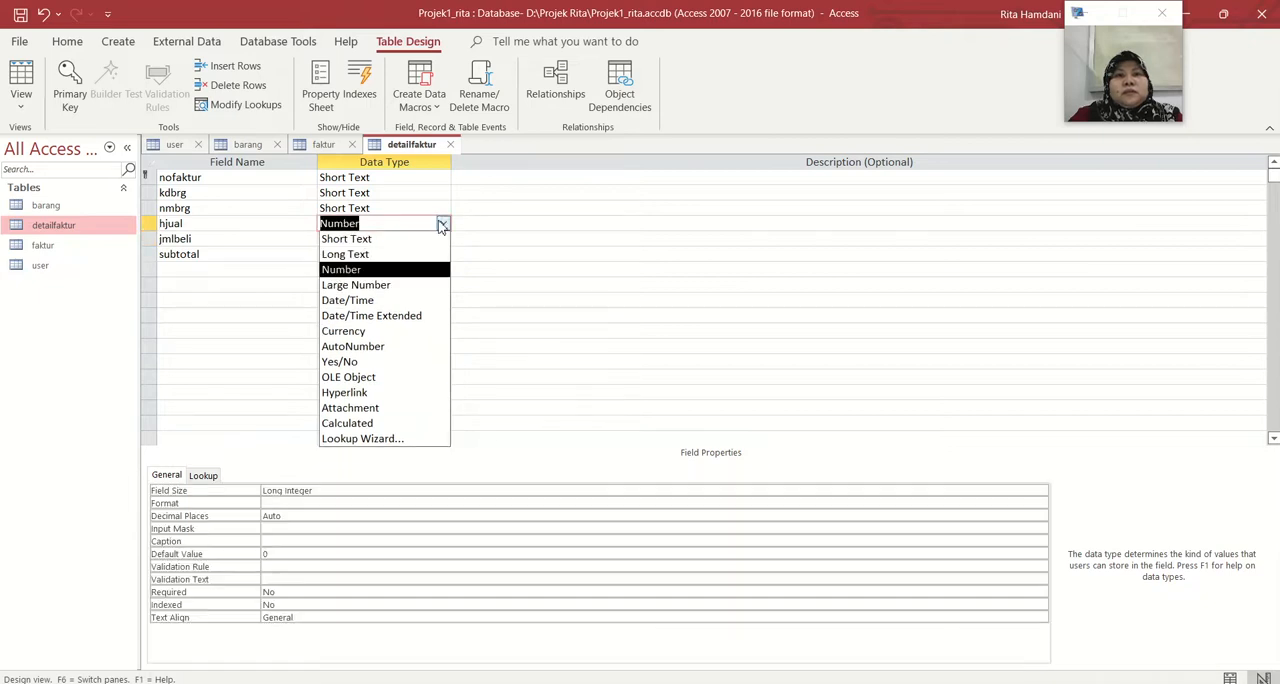
pyautogui.click(339, 494)
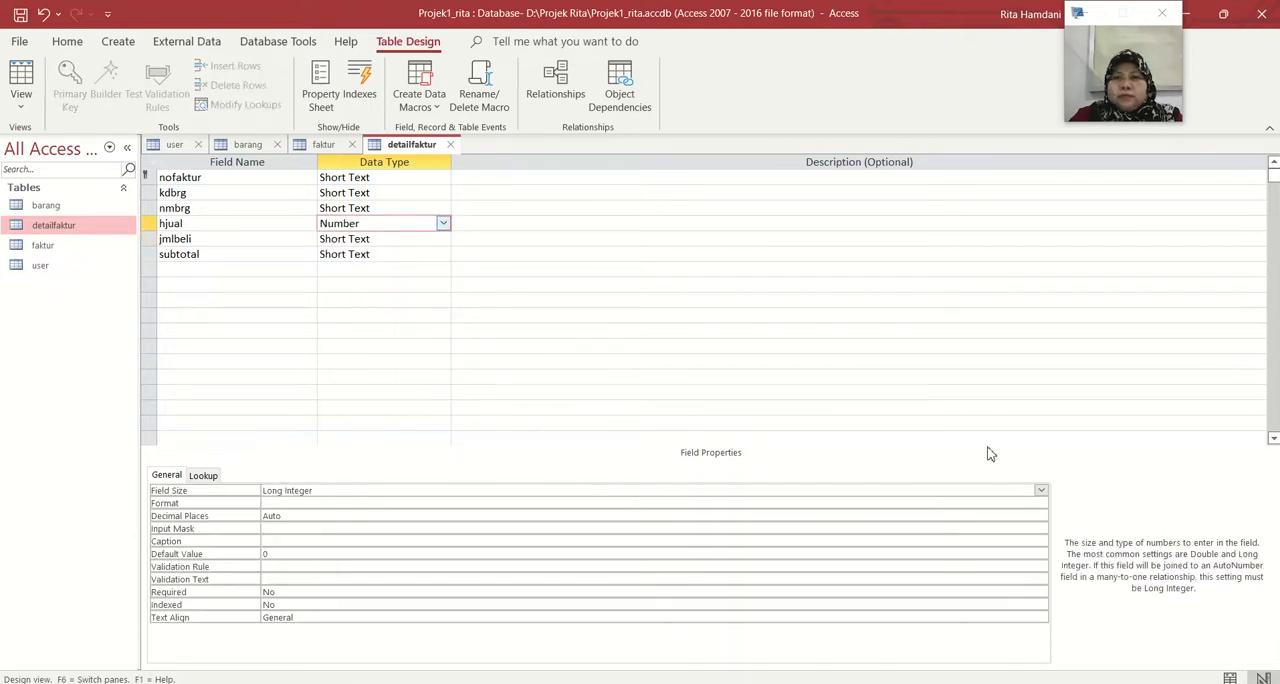
pyautogui.click(1041, 490)
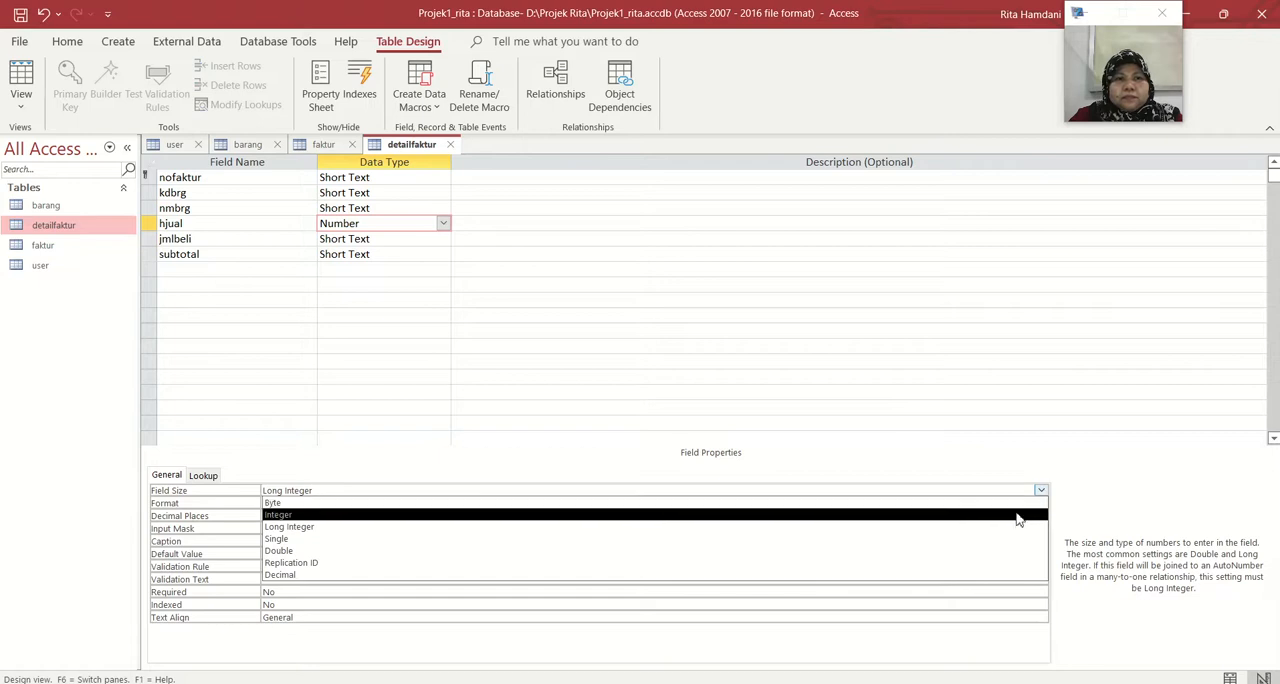
pyautogui.click(1020, 515)
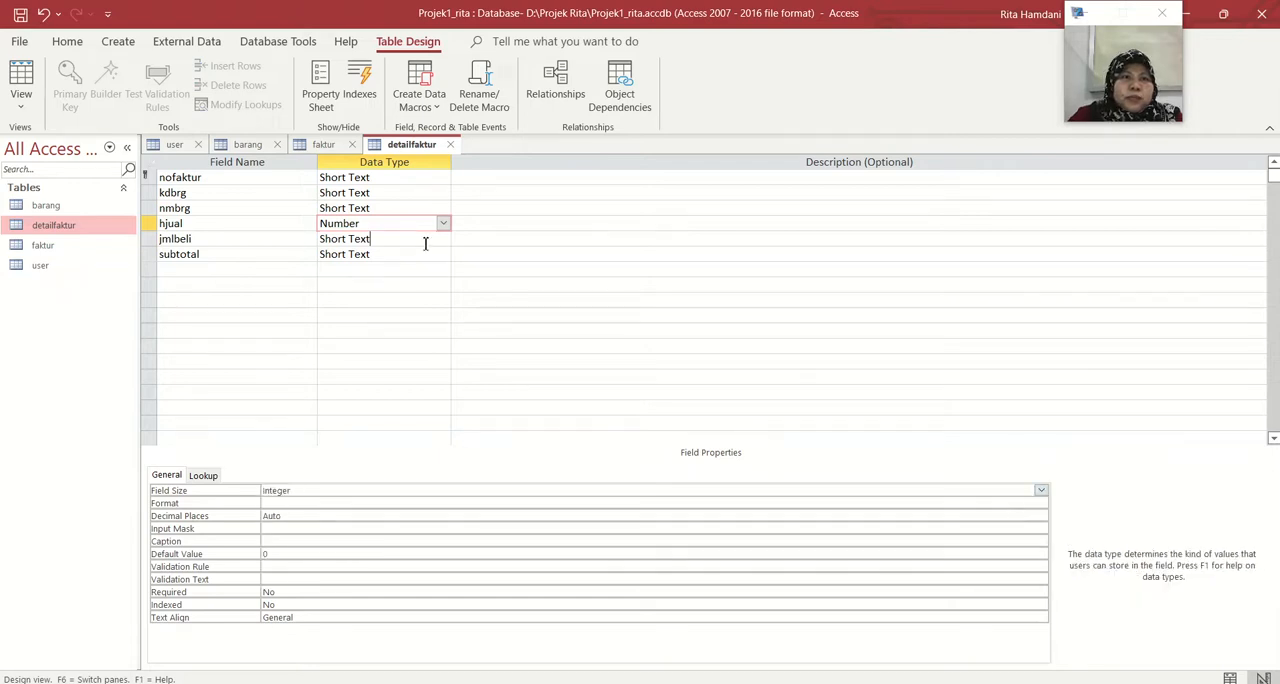
# Change the data type of jmlbeli to Number and set its field size to Integer
pyautogui.click(428, 240)
pyautogui.click(443, 238)
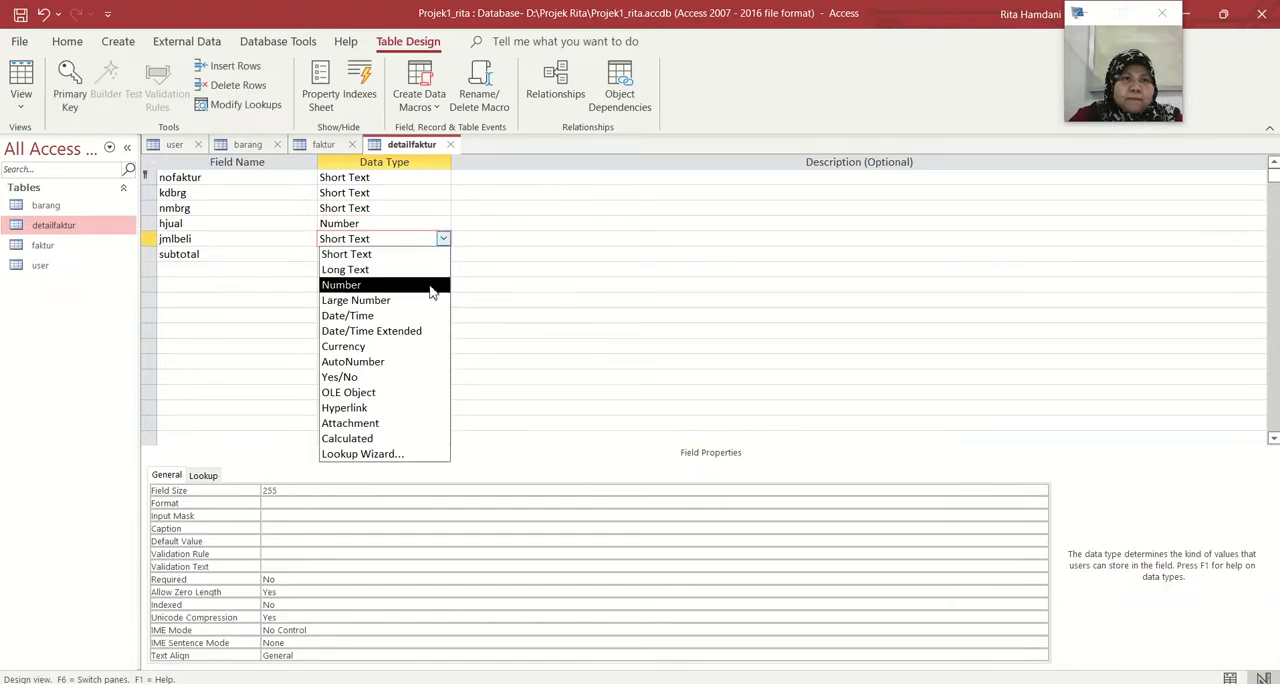
pyautogui.click(433, 285)
pyautogui.click(1040, 491)
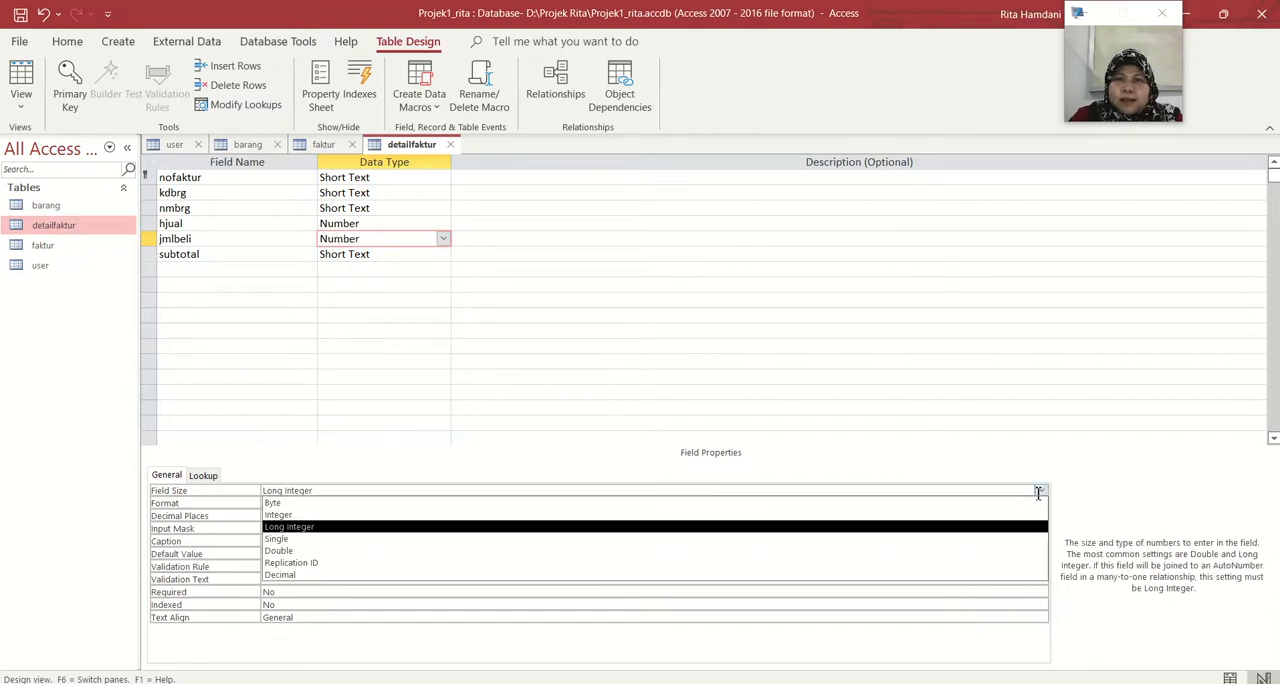
pyautogui.click(768, 515)
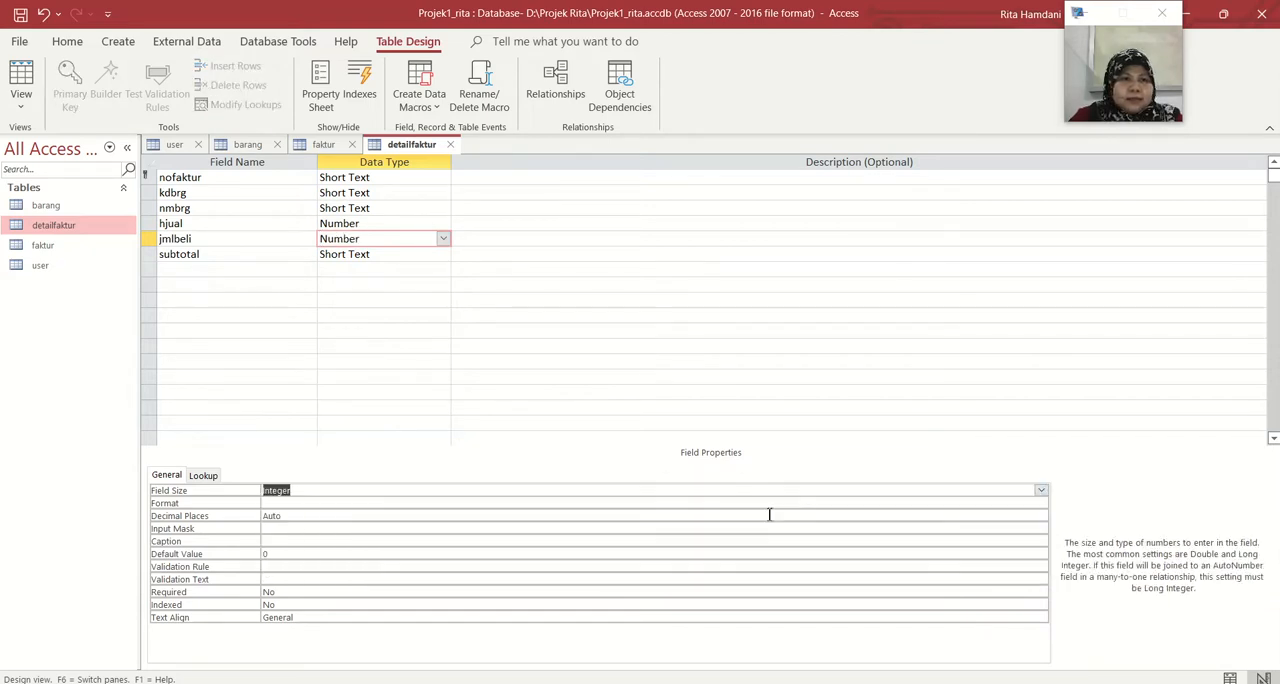
# Change the data type of subtotal to Number and set its field size to Integer
pyautogui.click(417, 257)
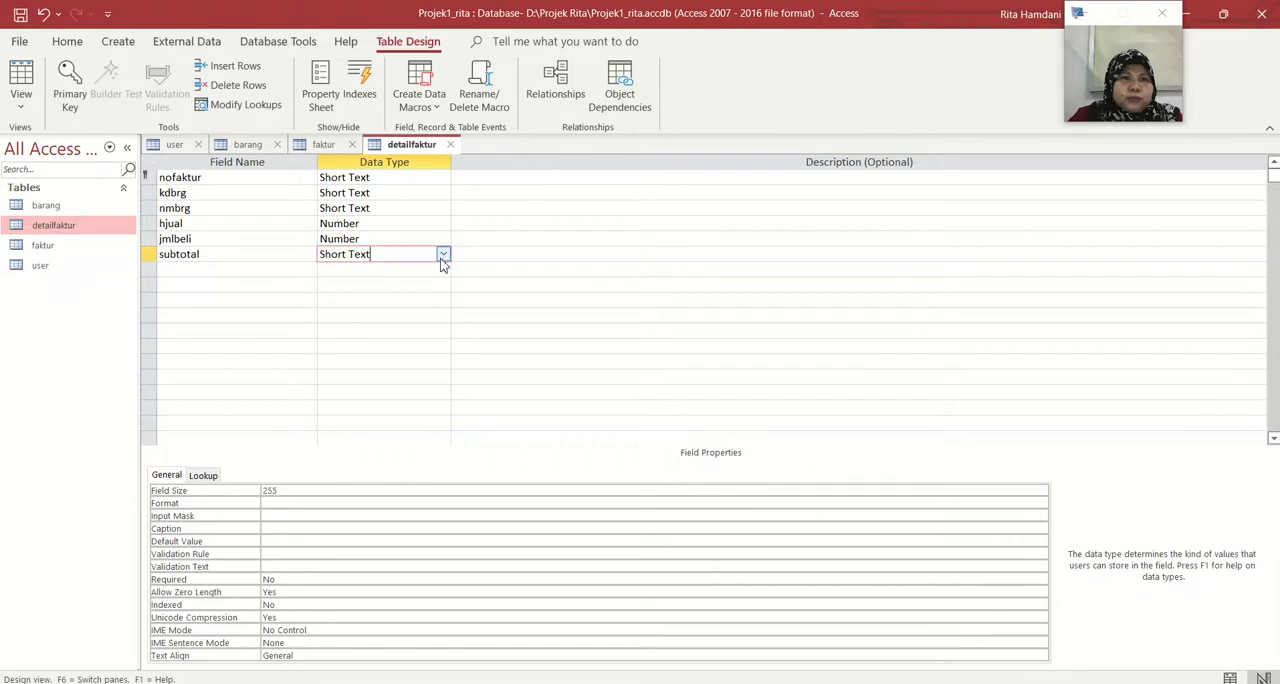
pyautogui.click(443, 256)
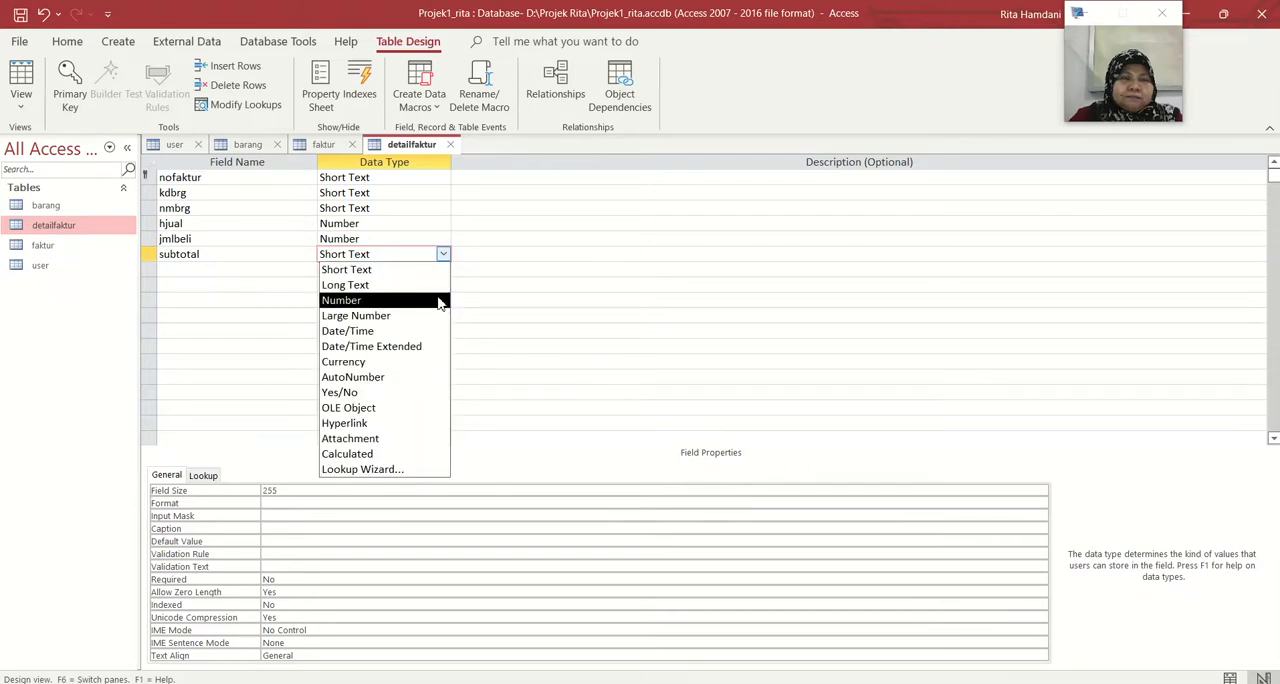
pyautogui.click(439, 301)
pyautogui.click(954, 489)
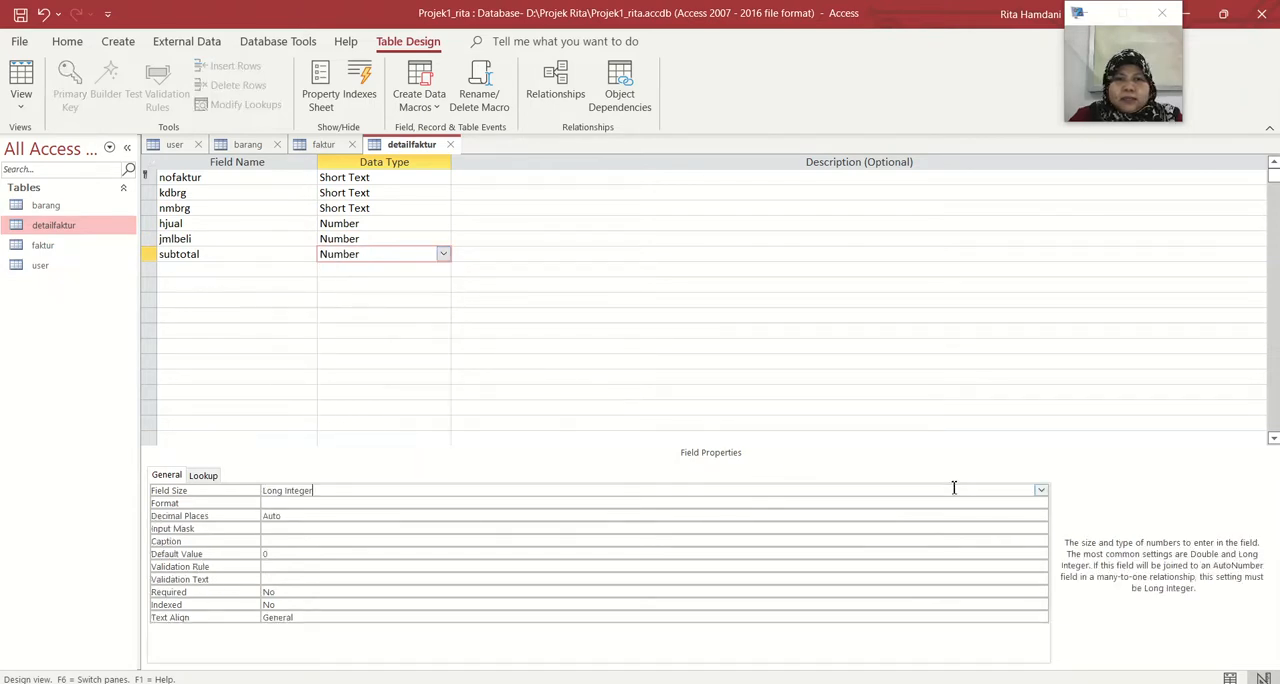
pyautogui.click(1041, 490)
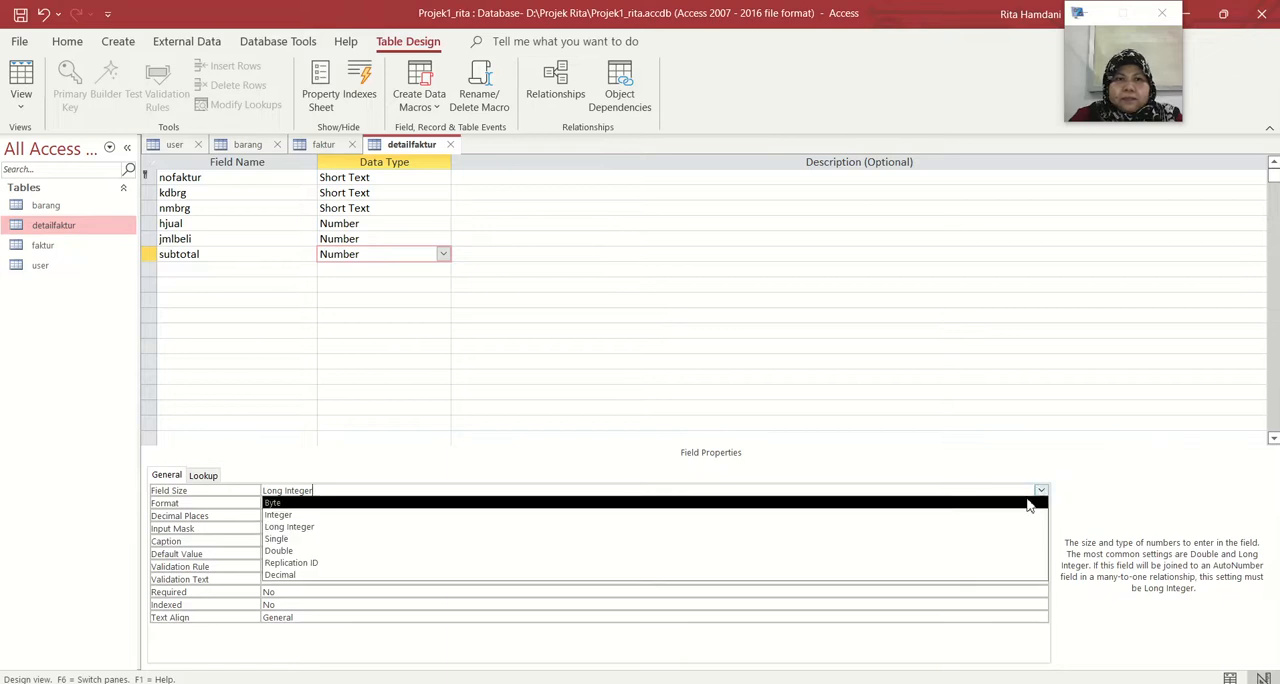
pyautogui.click(1013, 518)
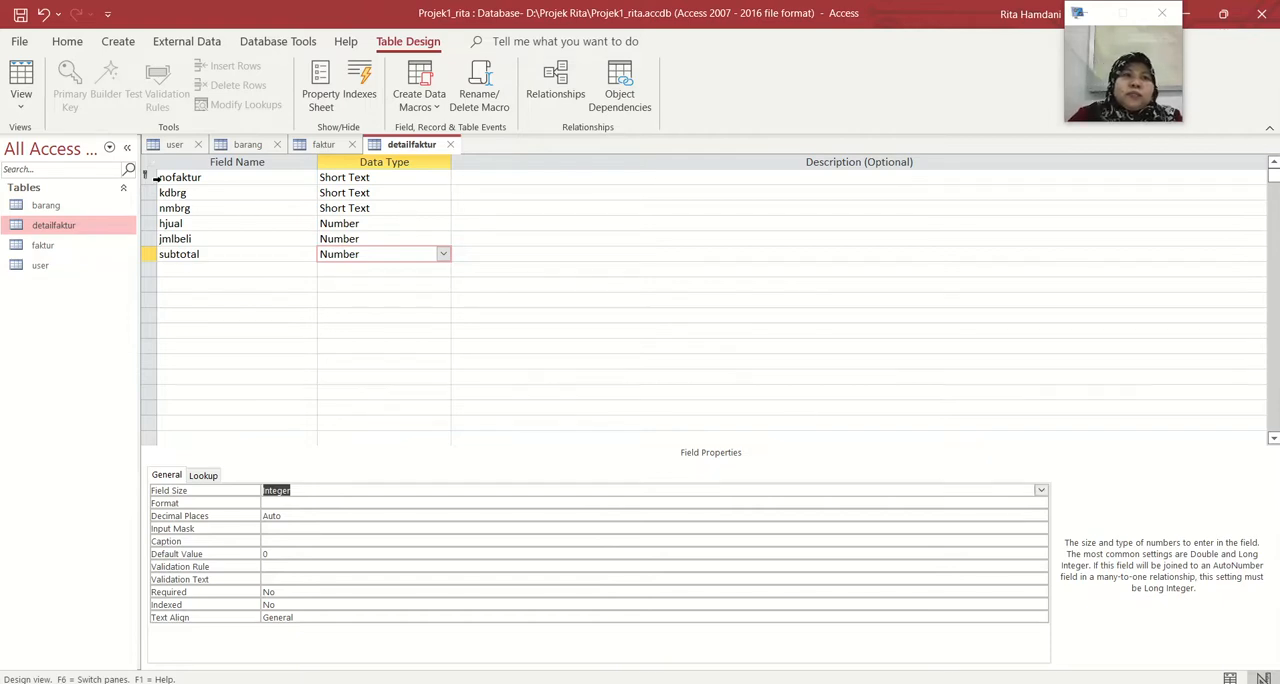
# Remove the primary key from the nofaktur field of the detailfaktur table
pyautogui.click(147, 177)
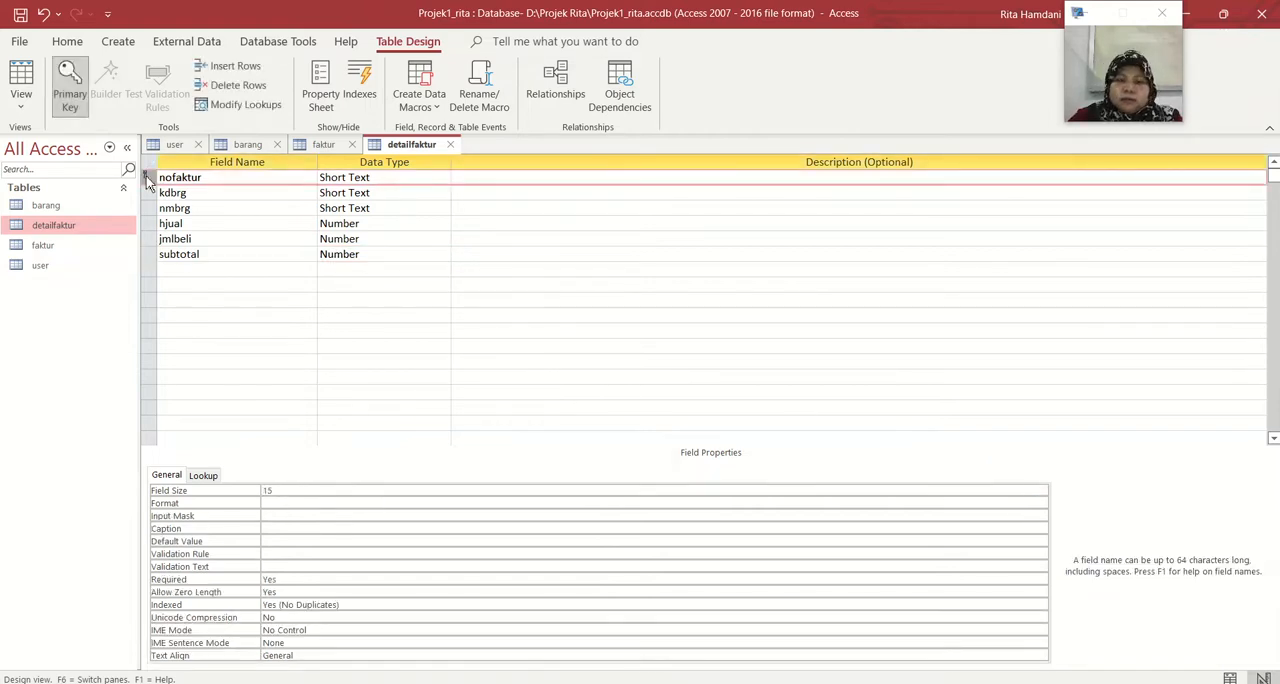
pyautogui.rightClick(147, 177)
pyautogui.click(163, 188)
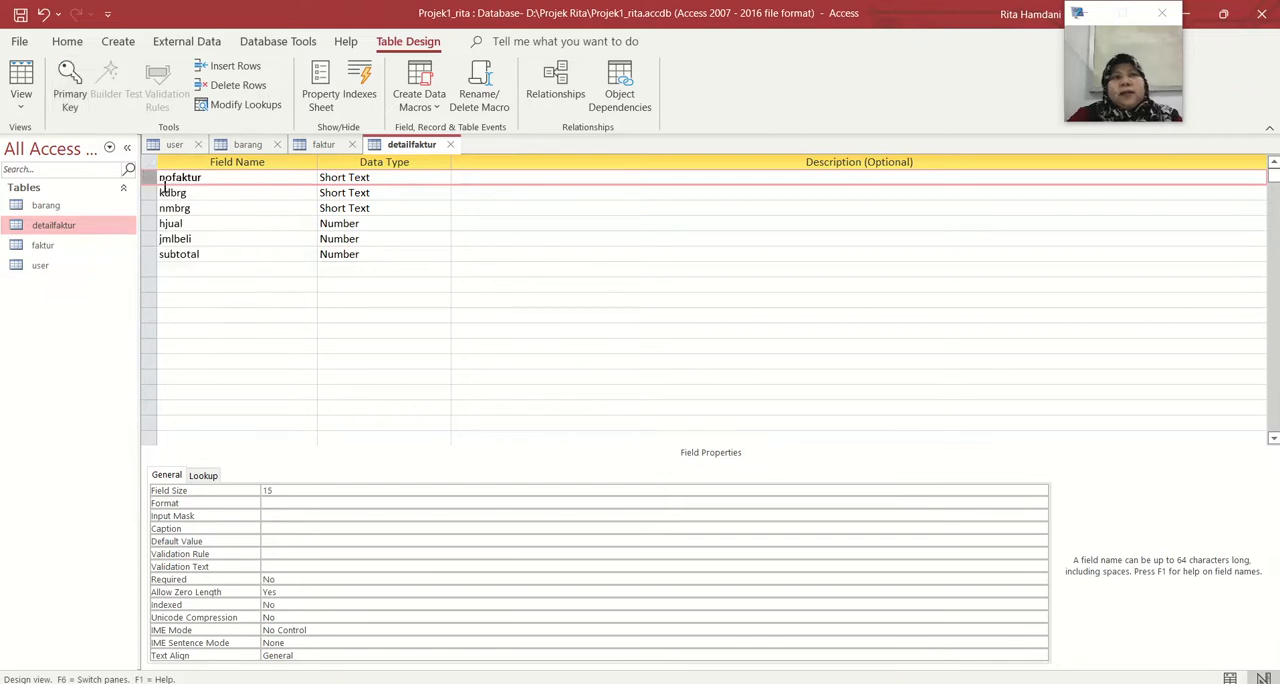